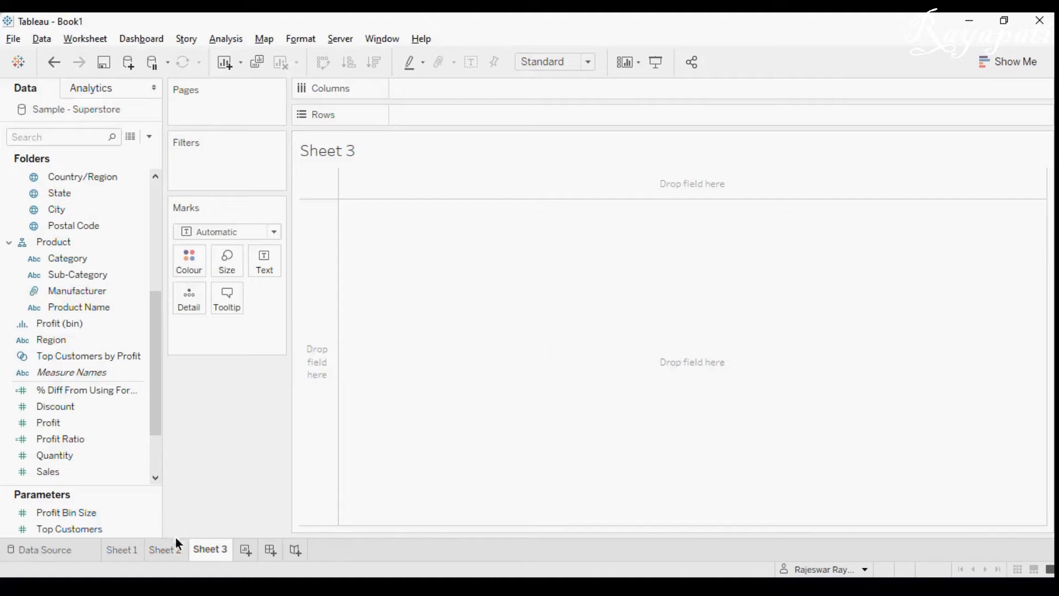
# - Compare the month-by-month sales tables on Sheet 1 and Sheet 2
pyautogui.click(148, 551)
pyautogui.click(131, 552)
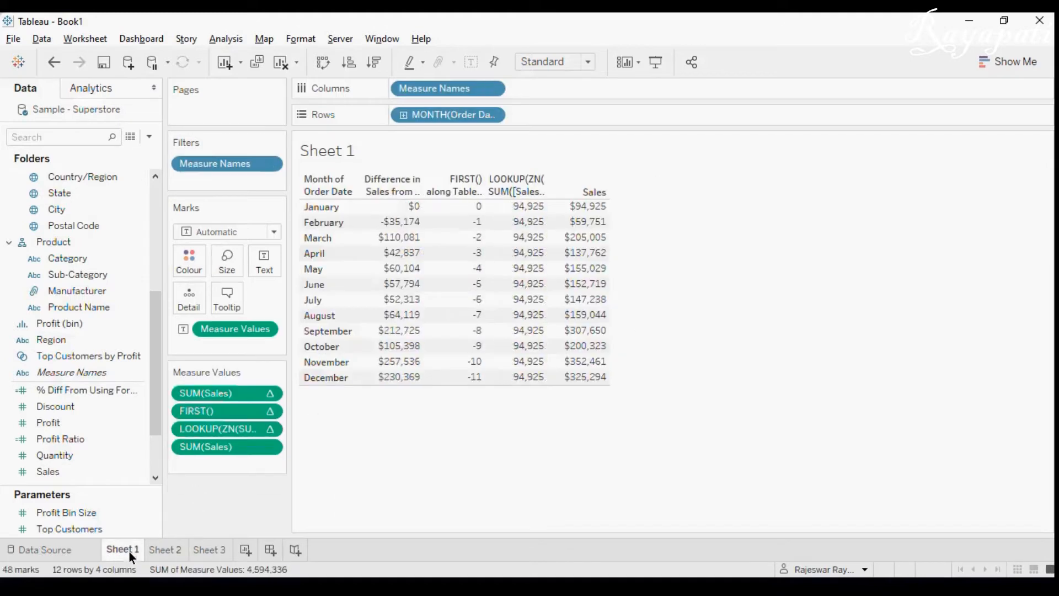
pyautogui.click(164, 549)
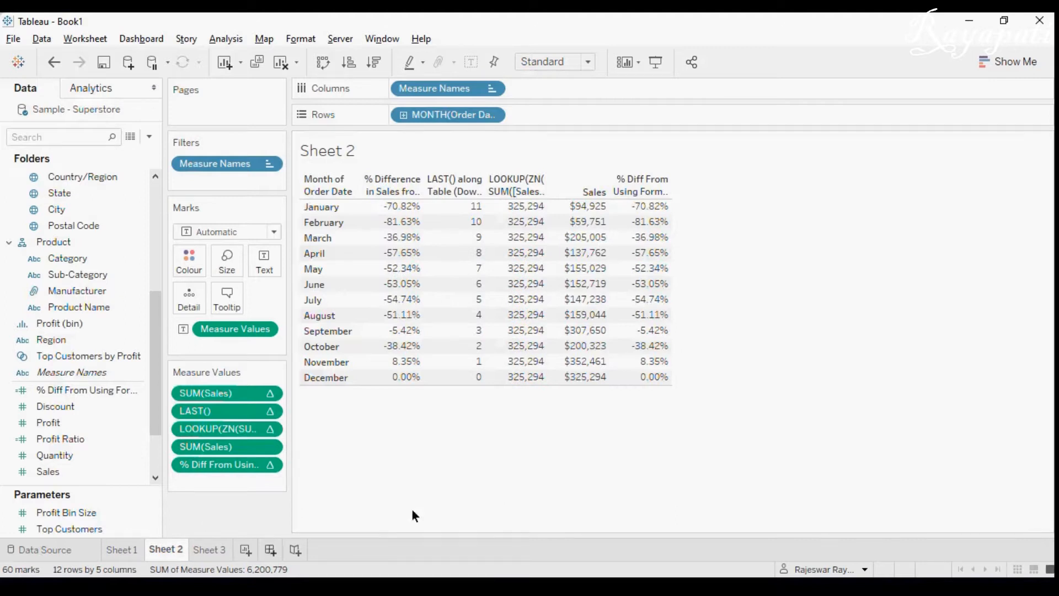
pyautogui.click(124, 551)
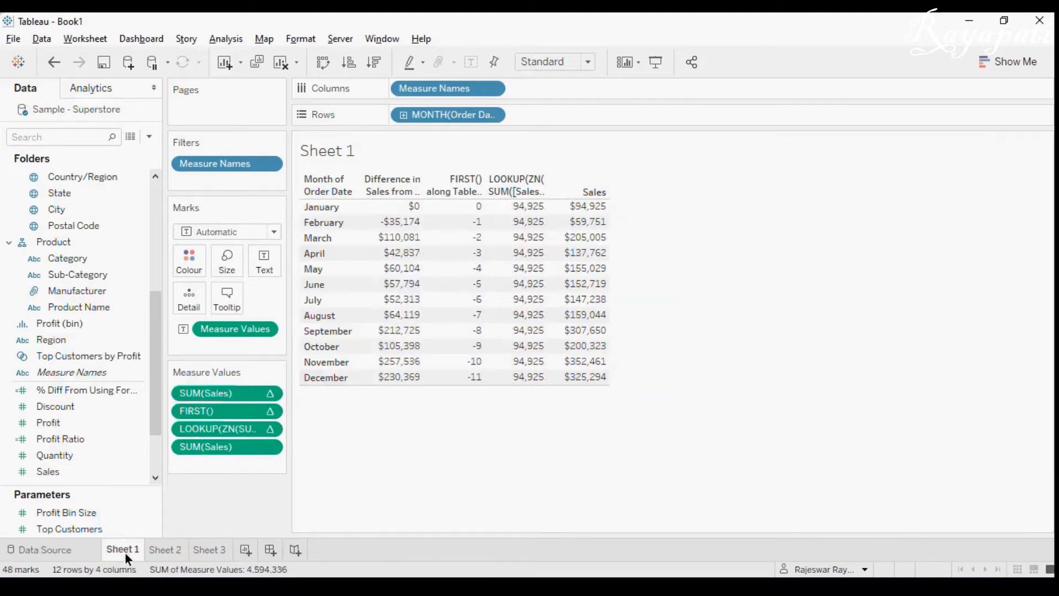
# - Exclude January from the month rows of the Sheet 1 table
pyautogui.click(329, 210)
pyautogui.rightClick(329, 210)
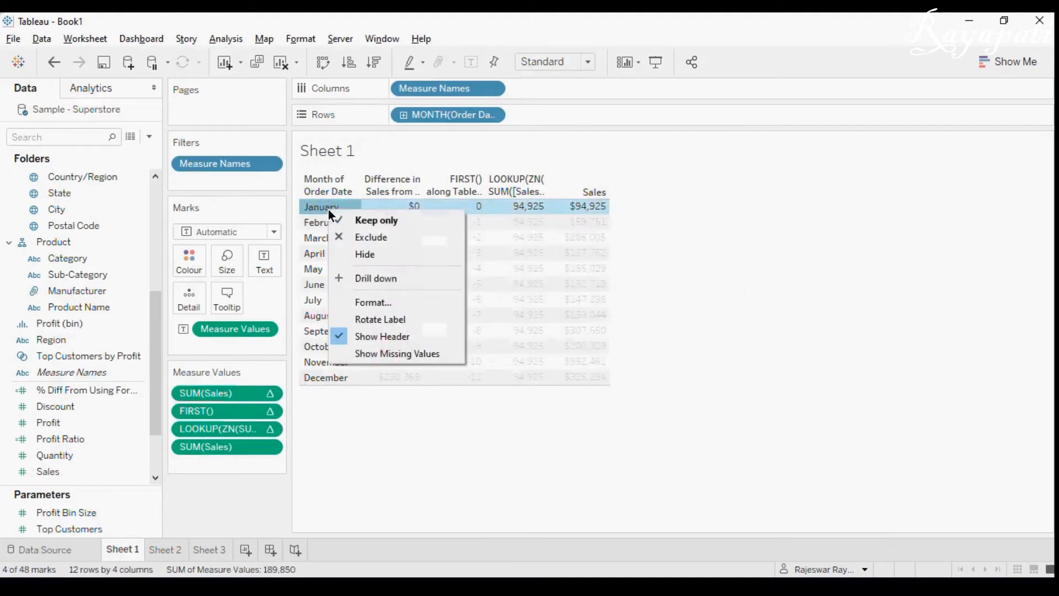
pyautogui.click(357, 240)
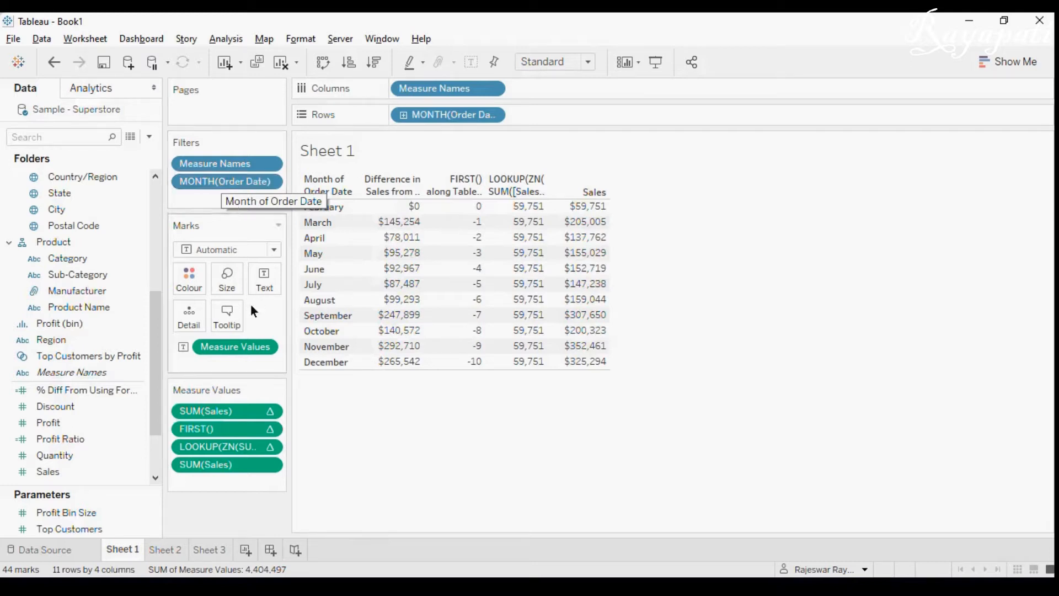
# - Remove the plain SUM(Sales), LOOKUP and FIRST() measures from Sheet 1, keeping only the Sales difference calculation
pyautogui.click(213, 550)
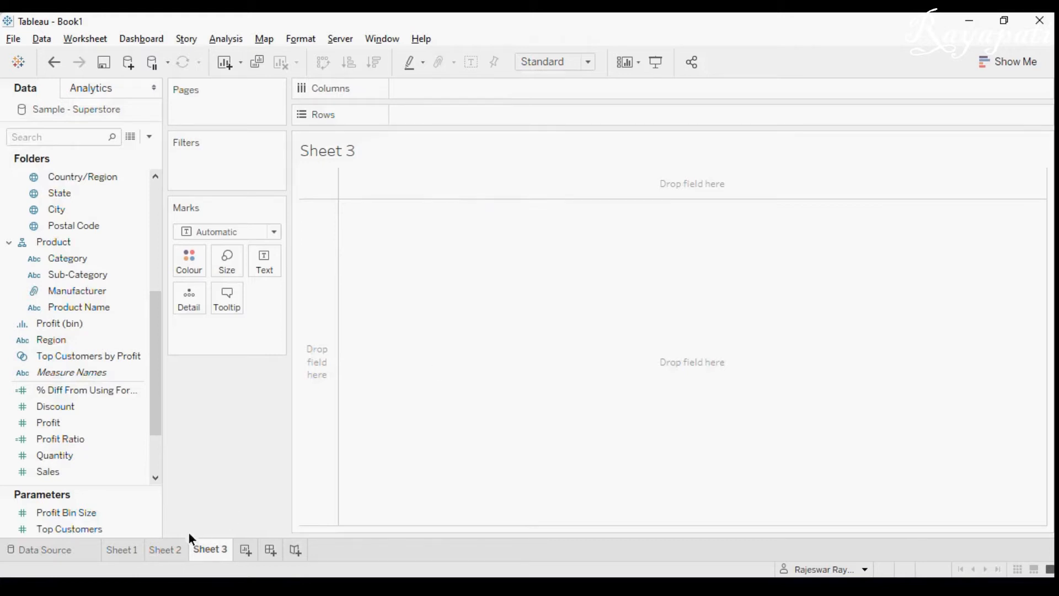
pyautogui.click(127, 549)
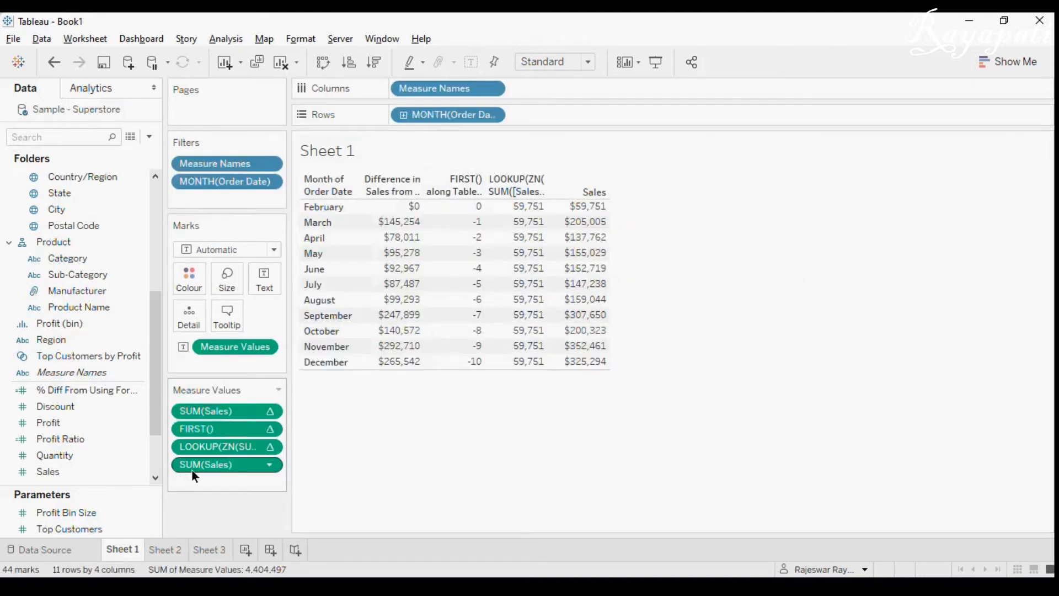
pyautogui.moveTo(201, 474); pyautogui.dragTo(207, 516)
pyautogui.moveTo(214, 448); pyautogui.dragTo(212, 525)
pyautogui.moveTo(222, 430); pyautogui.dragTo(224, 491)
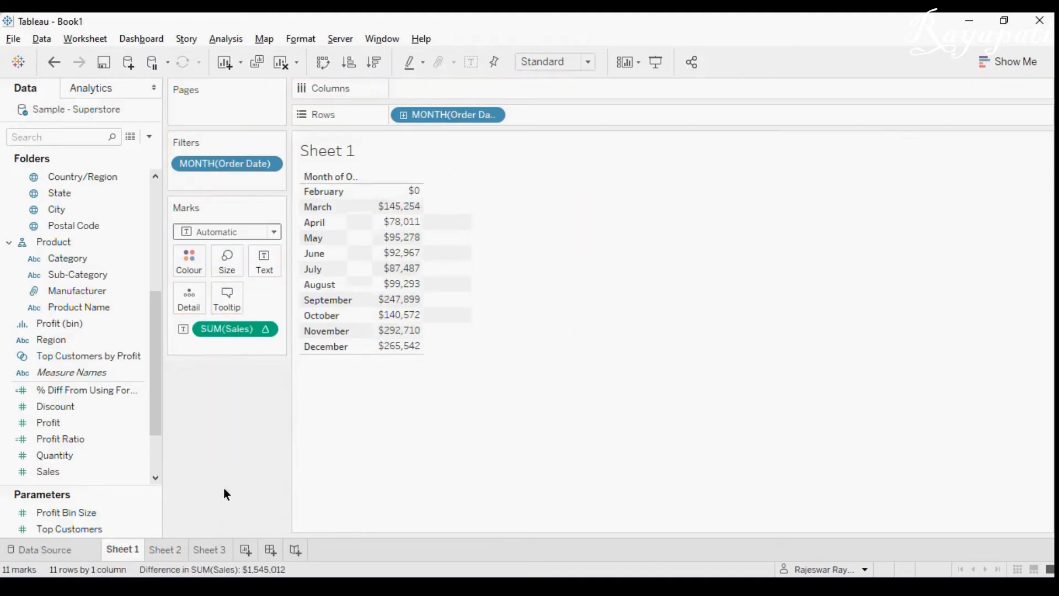
# - Clear the table calculation from SUM(Sales) and remove the Order Date month filter
pyautogui.rightClick(265, 329)
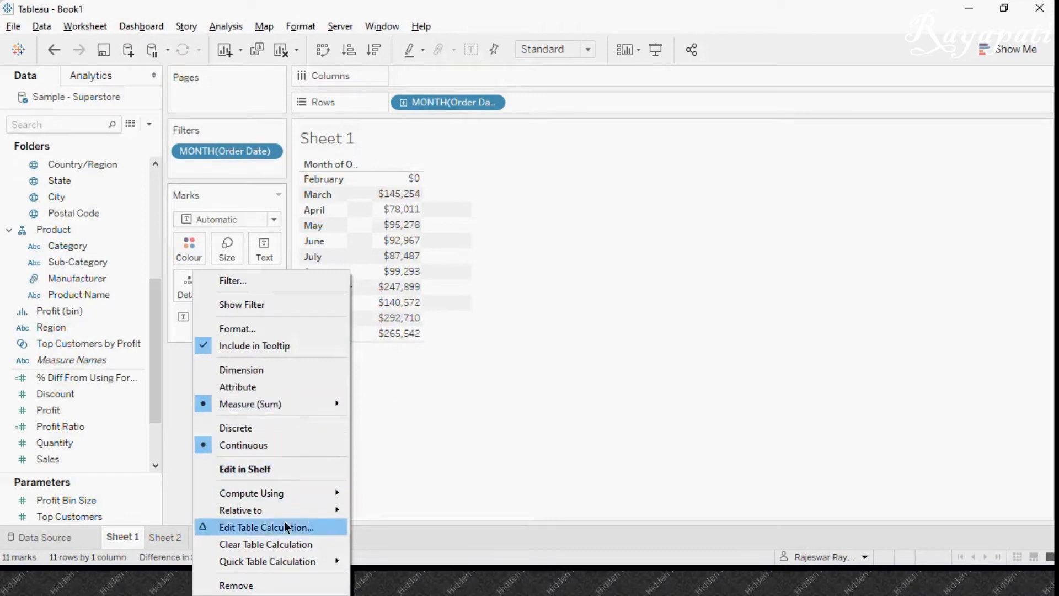
pyautogui.click(248, 548)
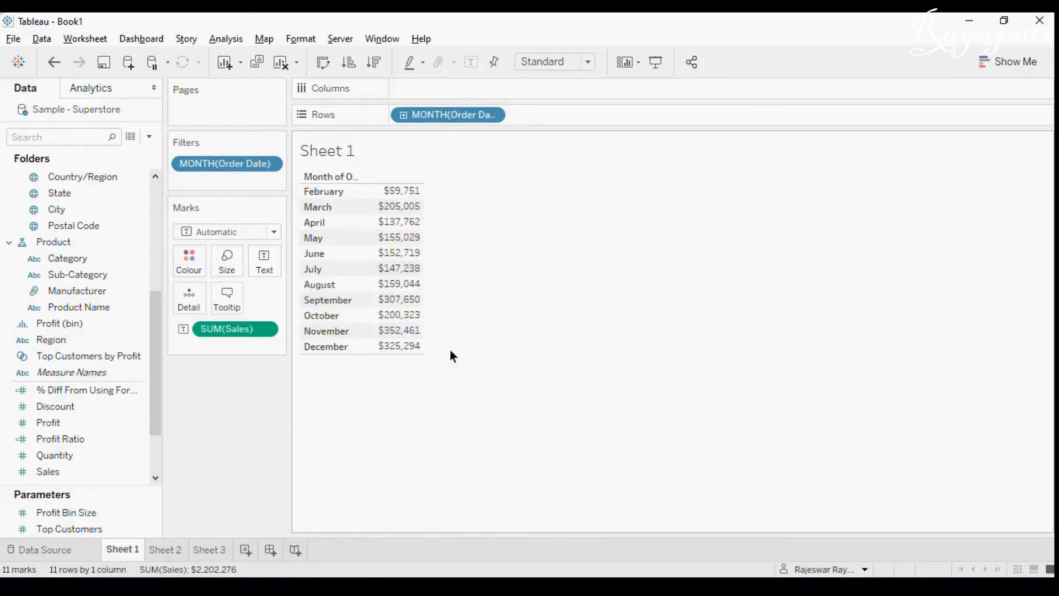
pyautogui.moveTo(228, 164); pyautogui.dragTo(223, 440)
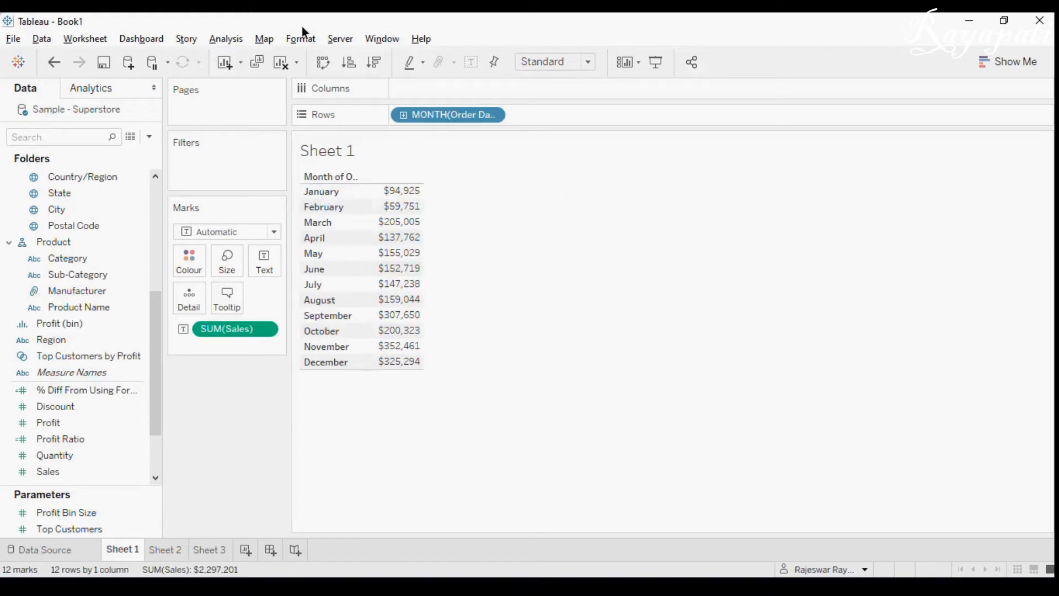
# - Create a calculated field with the formula LOOKUP(SUM([Sales]),FIRST())
pyautogui.click(224, 40)
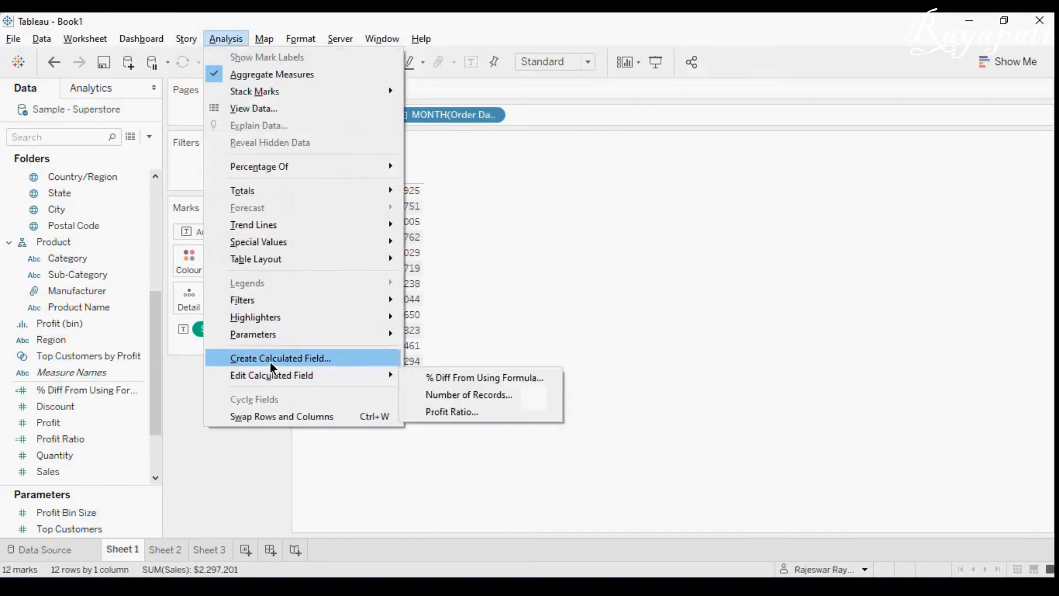
pyautogui.click(269, 359)
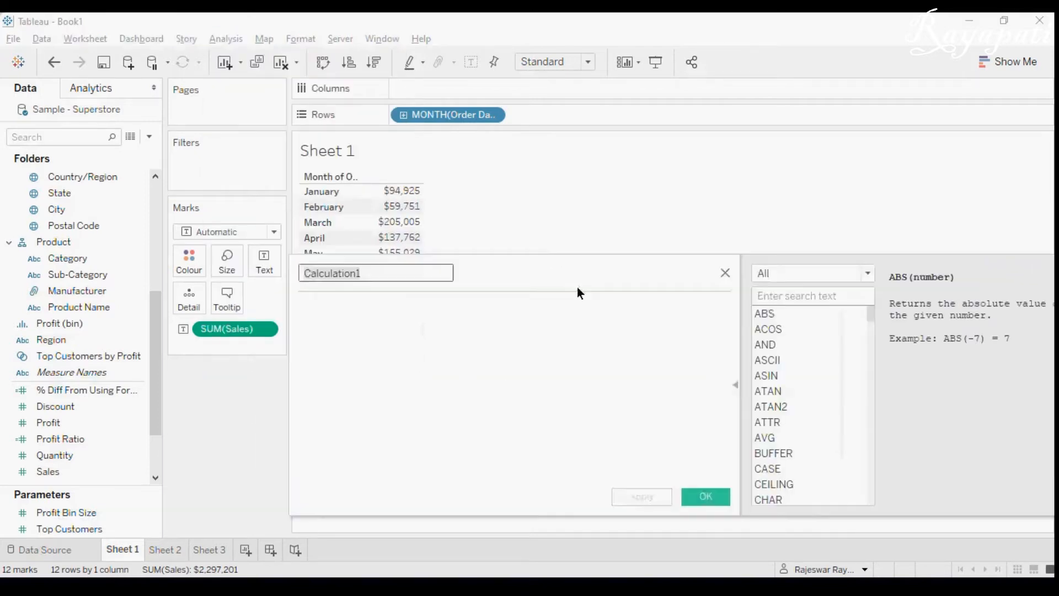
pyautogui.click(529, 413)
pyautogui.write('L')
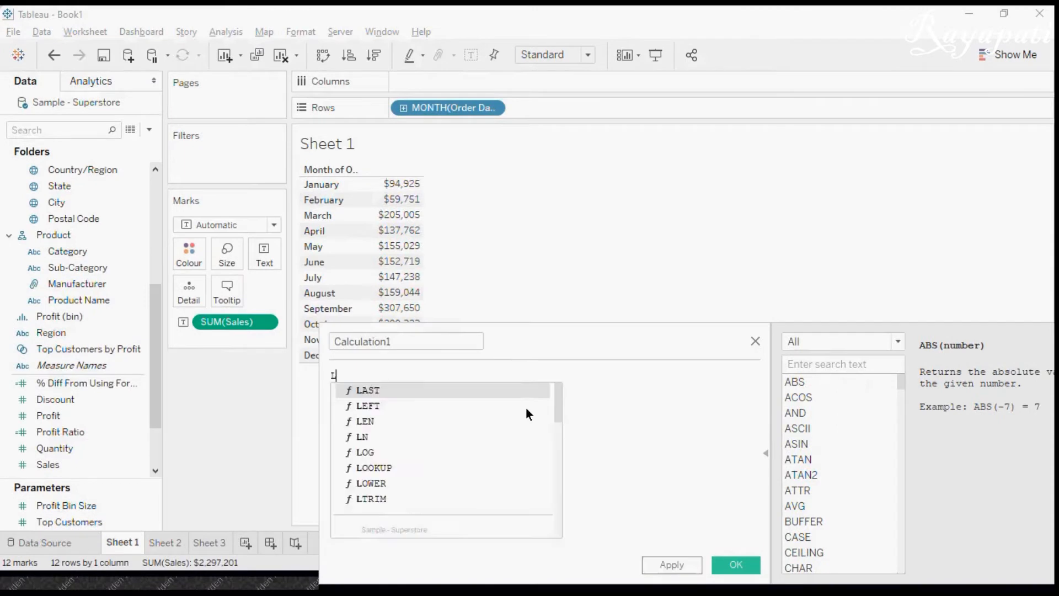
pyautogui.write('ookyup')
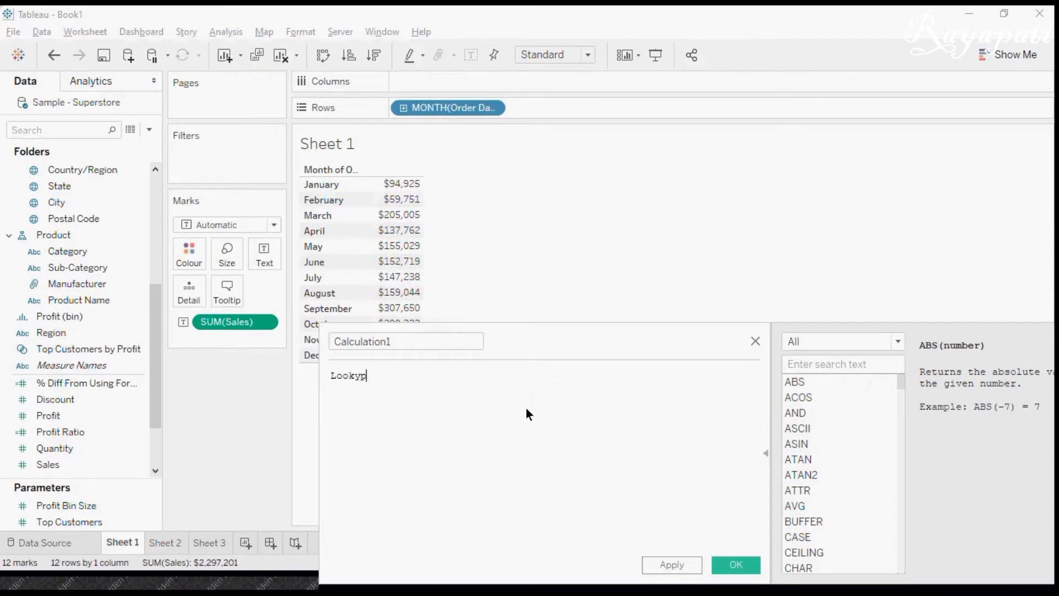
pyautogui.press('BackSpace')
pyautogui.press('BackSpace')
pyautogui.write('up')
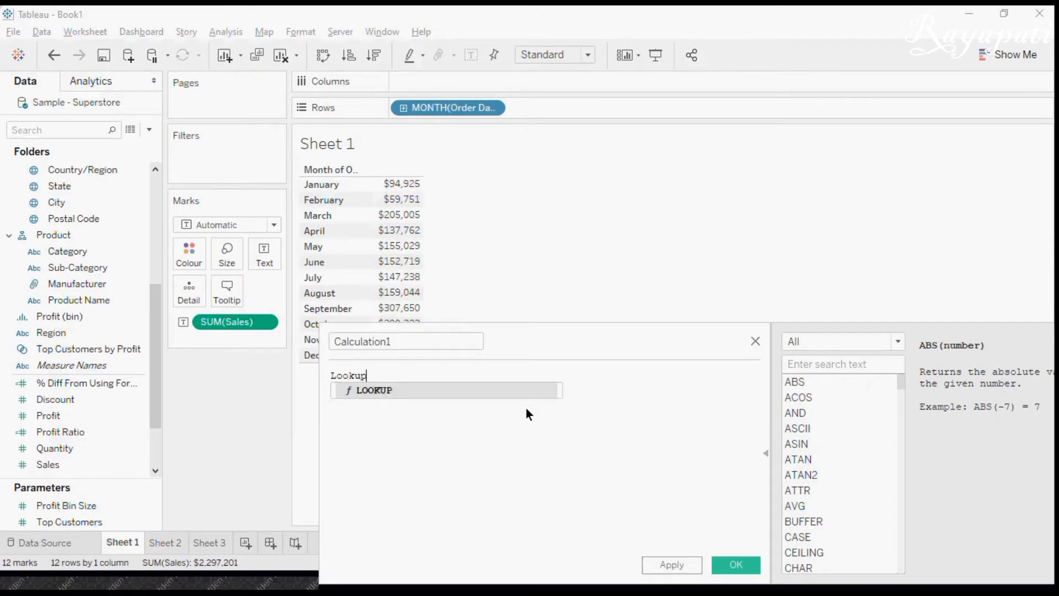
pyautogui.write('(Sum(sales)')
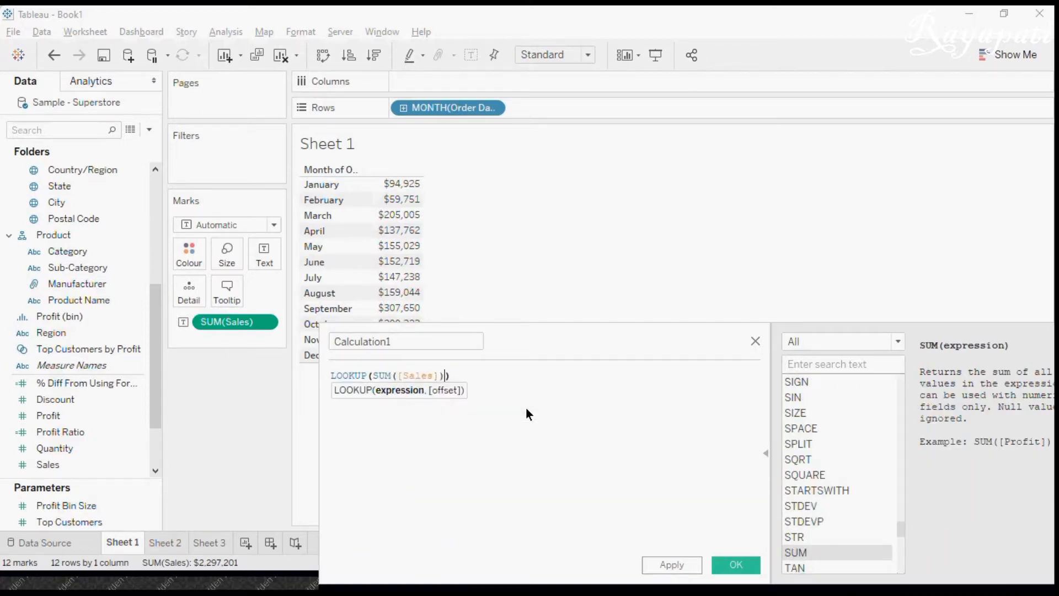
pyautogui.write(',')
pyautogui.write('Firs')
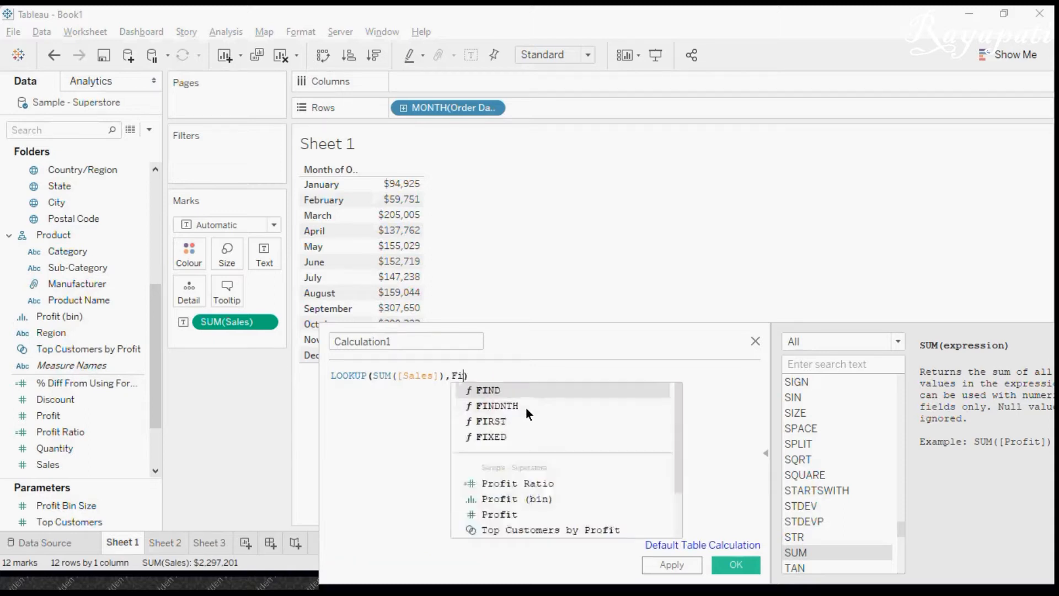
pyautogui.press('Return')
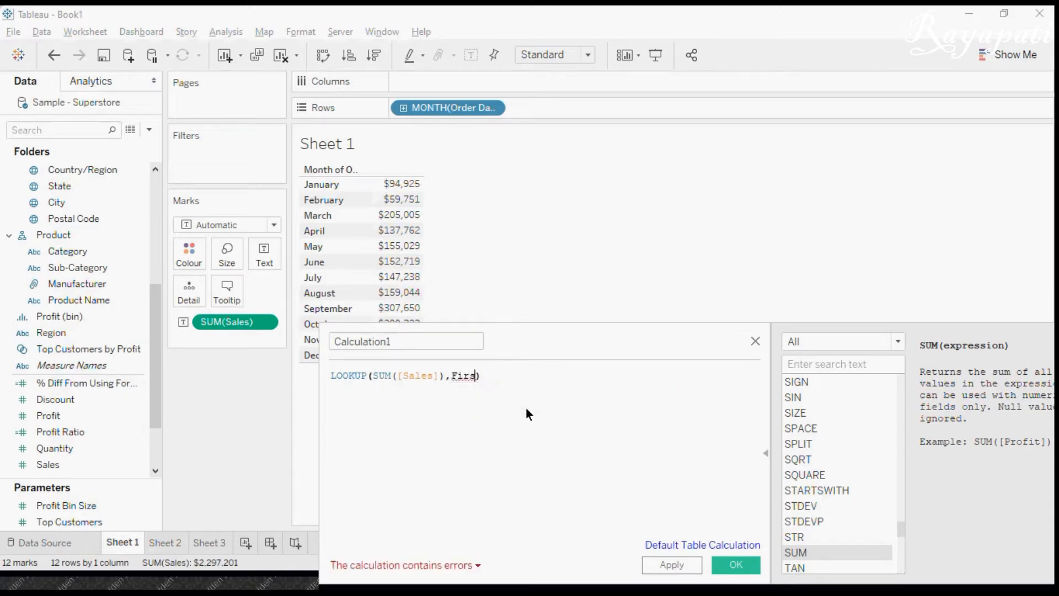
# - Name the calculated field Lookup Jan, save it and add it to the month table as a measure
pyautogui.click(684, 564)
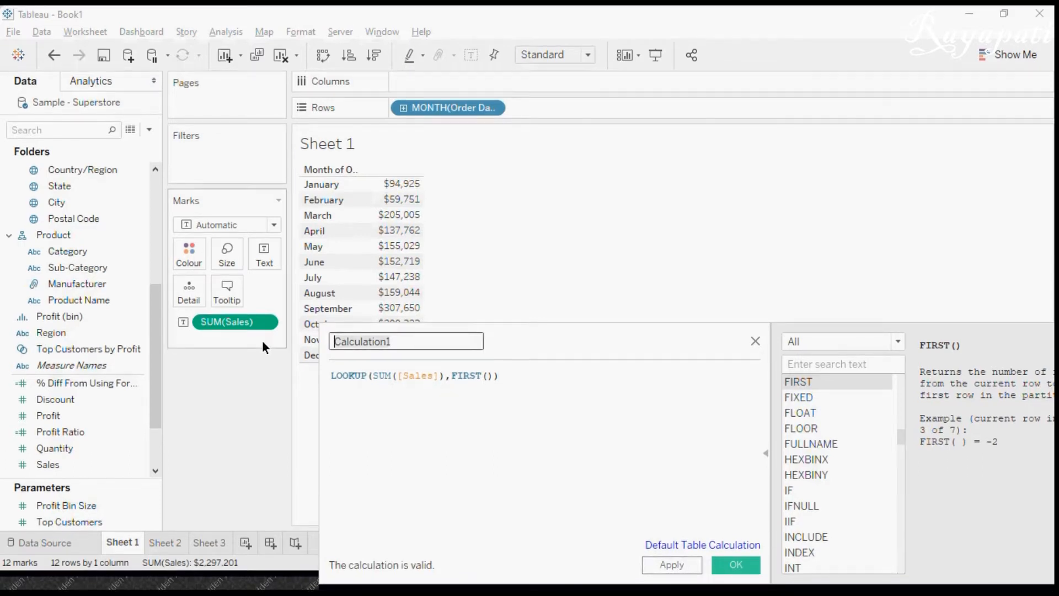
pyautogui.write('Lookup Jan')
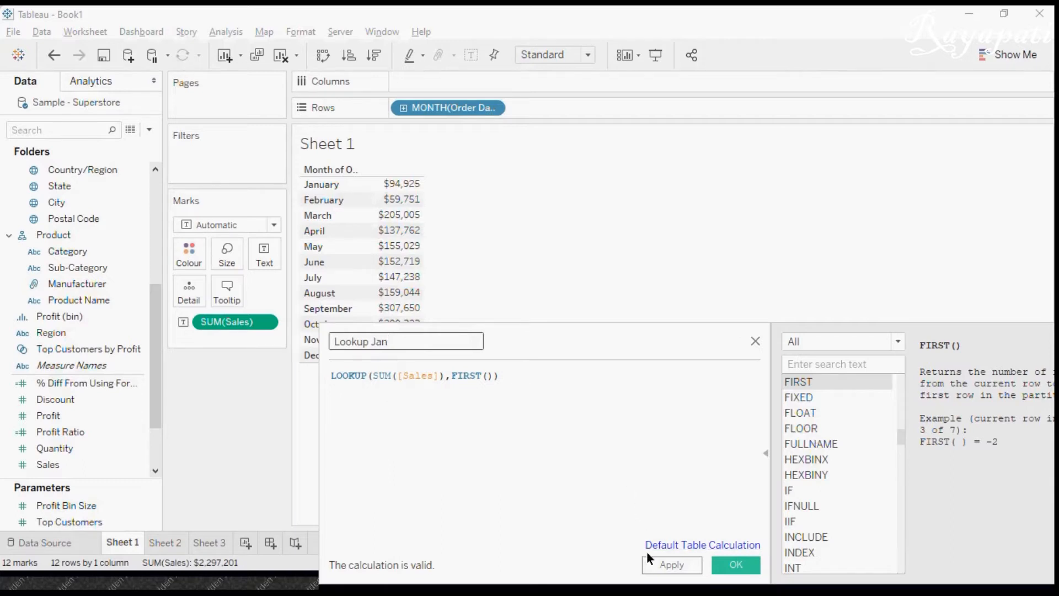
pyautogui.click(680, 563)
pyautogui.click(727, 563)
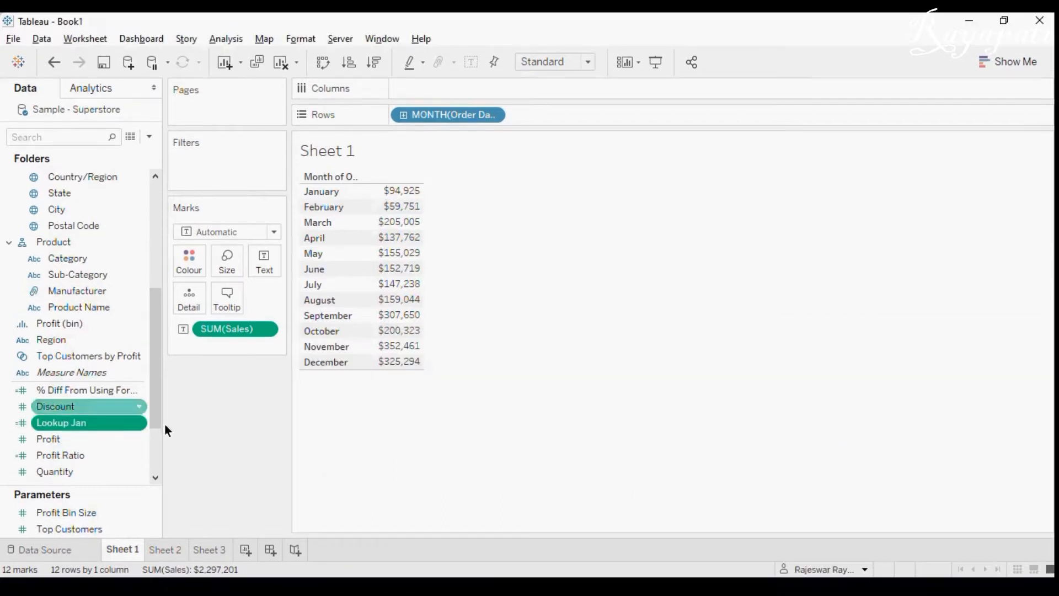
pyautogui.moveTo(94, 428); pyautogui.dragTo(408, 317)
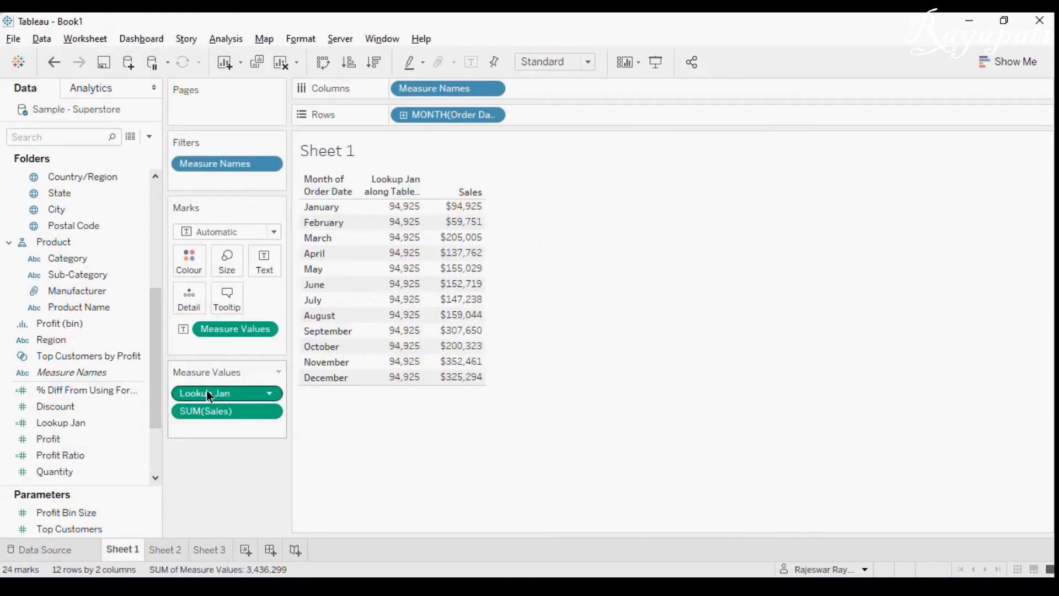
# - Check the formula of Lookup Jan without changing it, and place the Sales column ahead of Lookup Jan in the table
pyautogui.rightClick(93, 424)
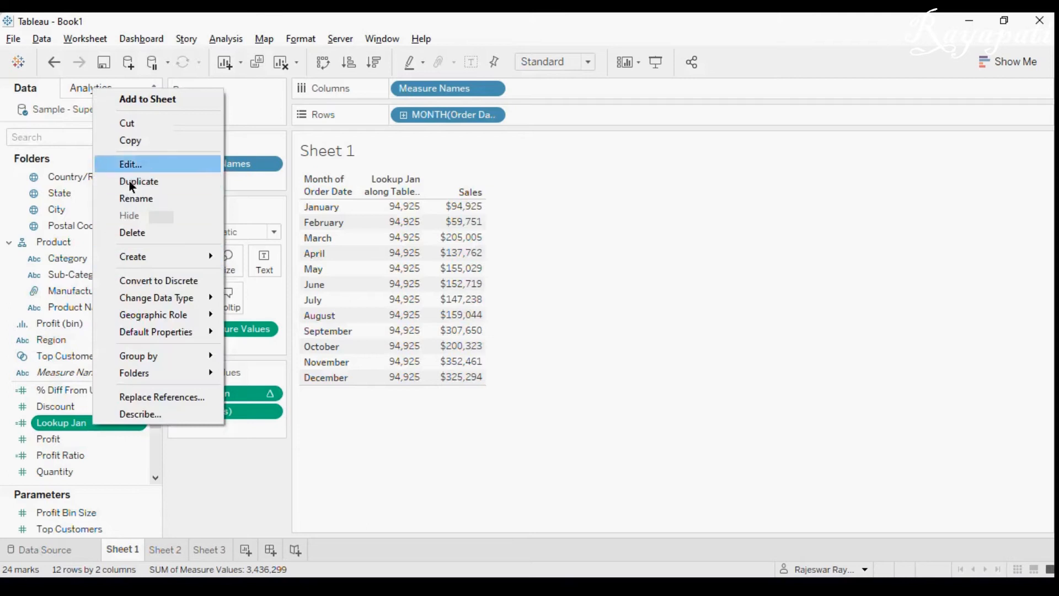
pyautogui.click(131, 164)
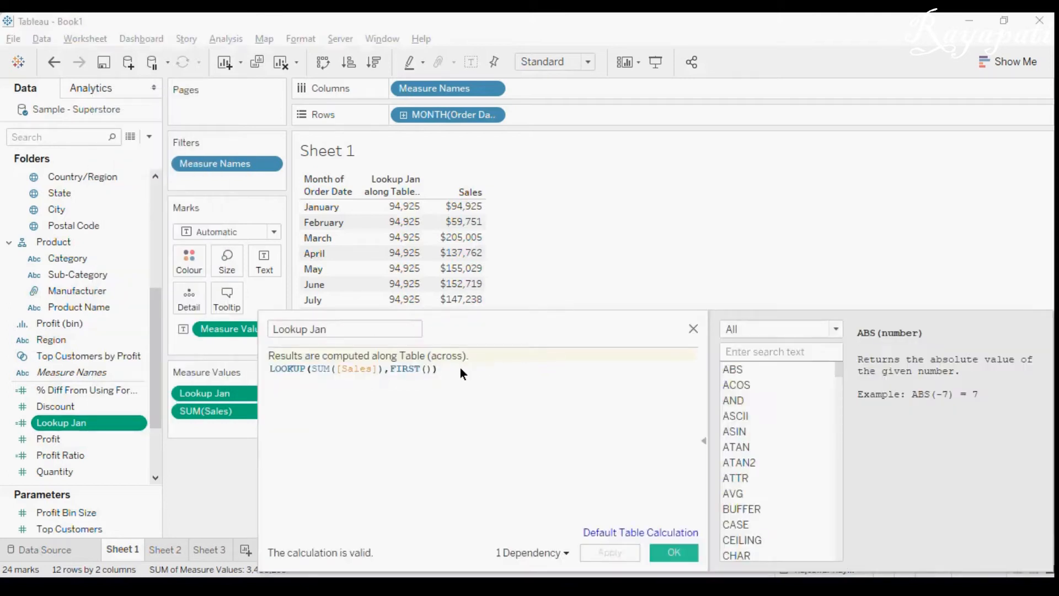
pyautogui.moveTo(528, 333); pyautogui.dragTo(598, 318)
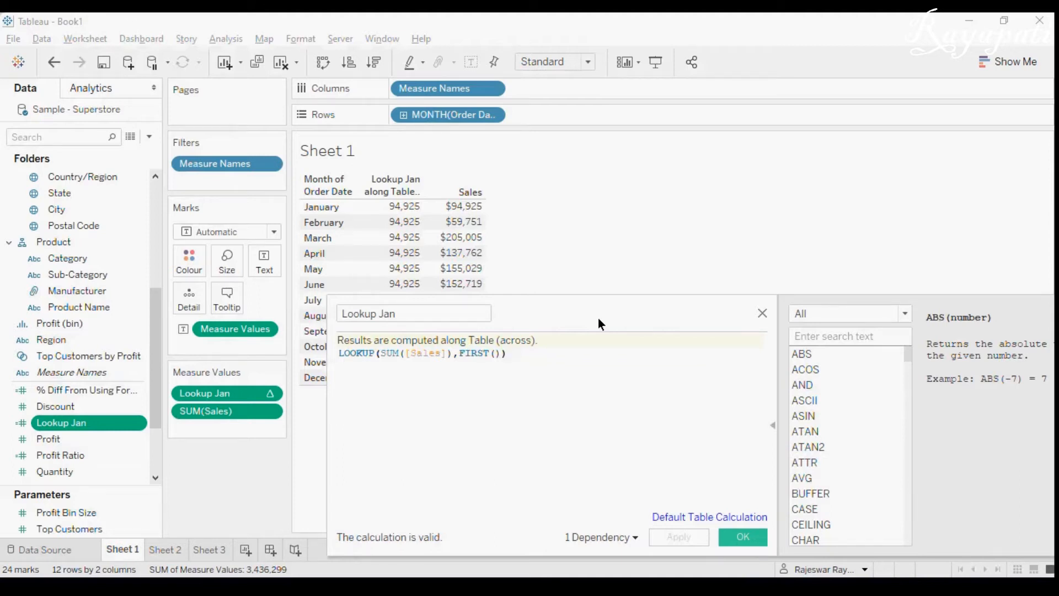
pyautogui.click(762, 313)
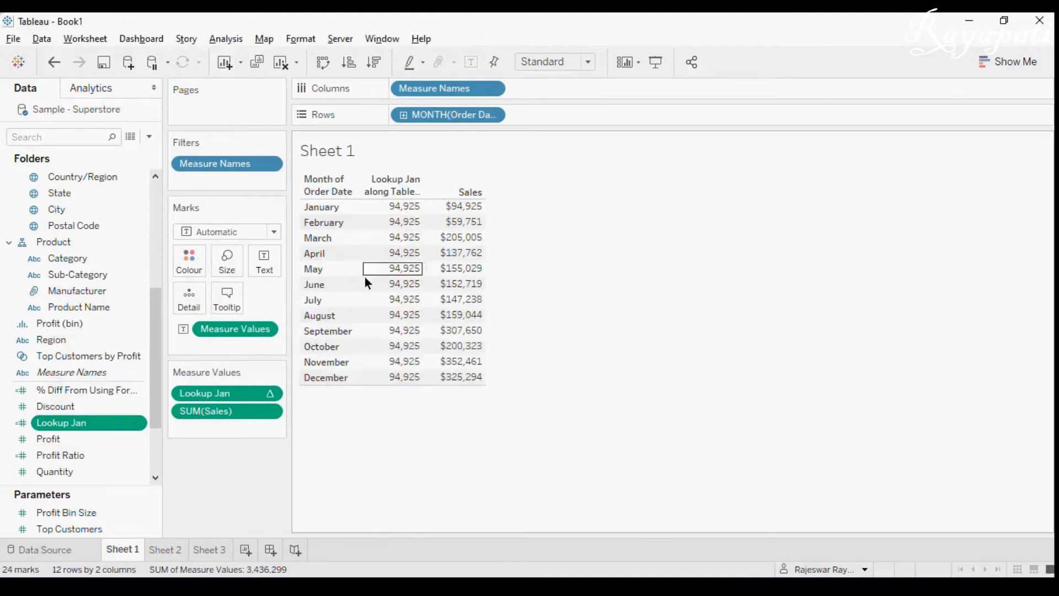
pyautogui.moveTo(201, 409); pyautogui.dragTo(200, 427)
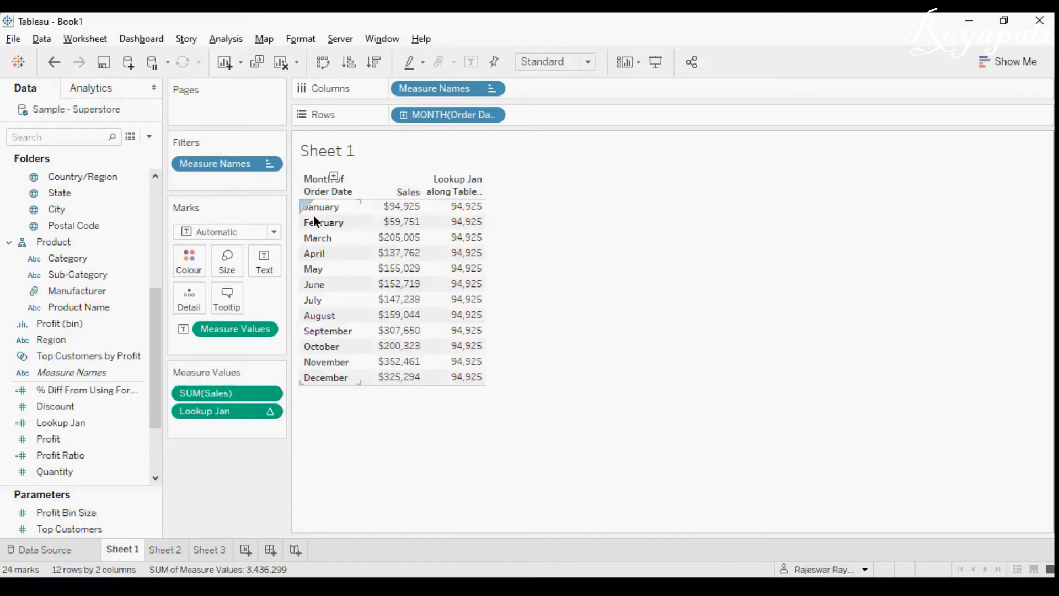
# - Exclude January from the month rows to test Lookup Jan, and undo the exclusion
pyautogui.rightClick(325, 207)
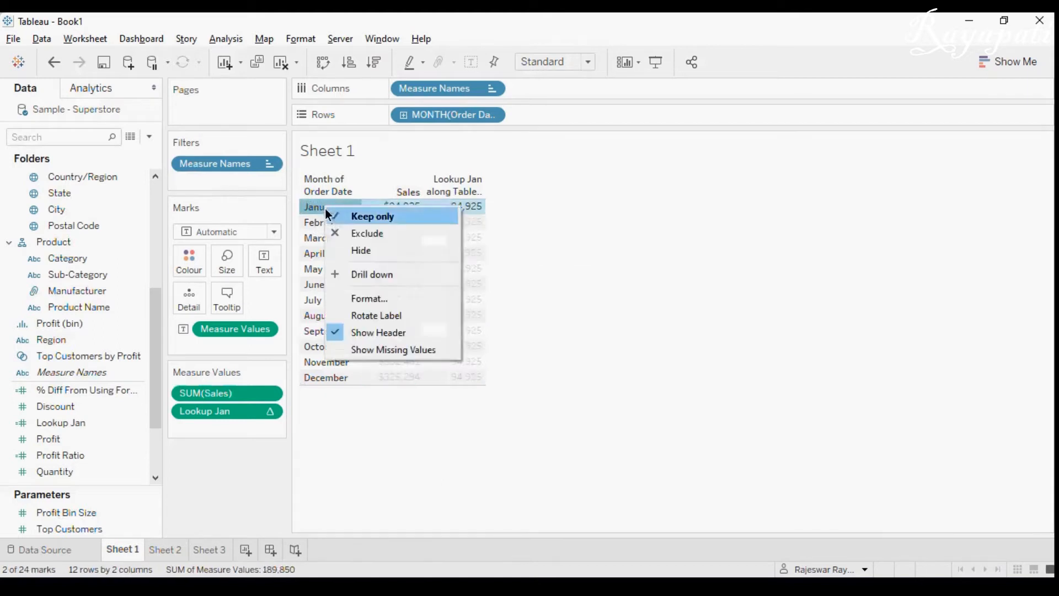
pyautogui.click(344, 232)
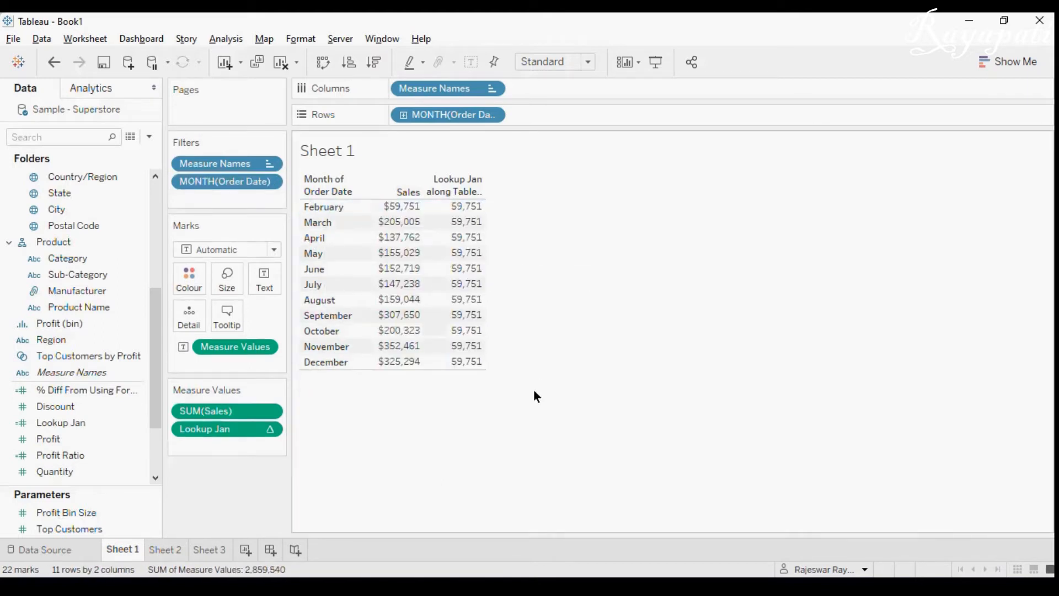
pyautogui.hotkey('ctrl', 'z')
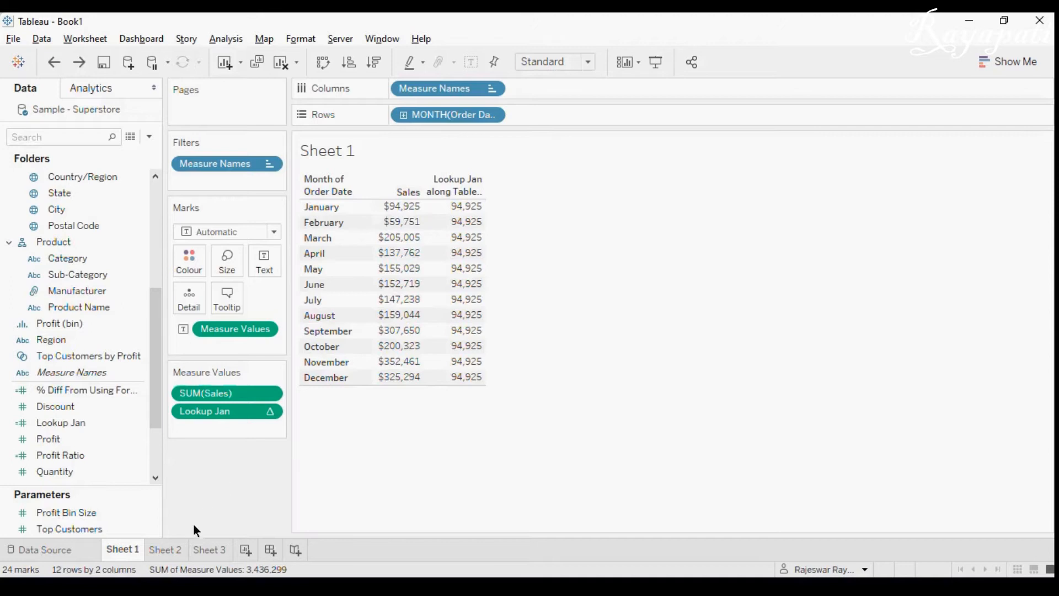
# - Create a calculated field with the formula { Fixed : SUm(Sales)}
pyautogui.click(226, 40)
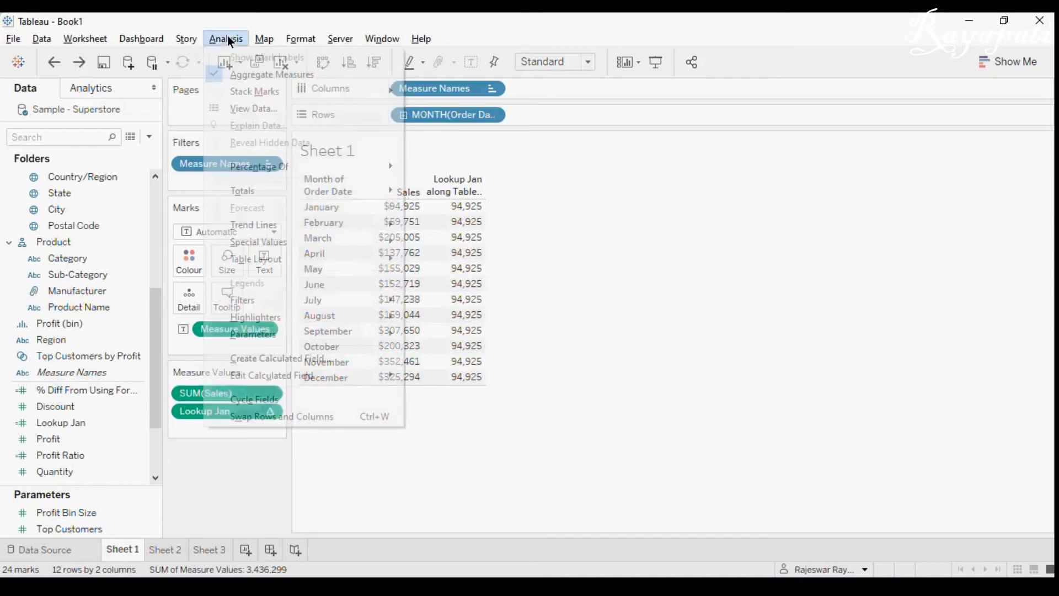
pyautogui.click(302, 359)
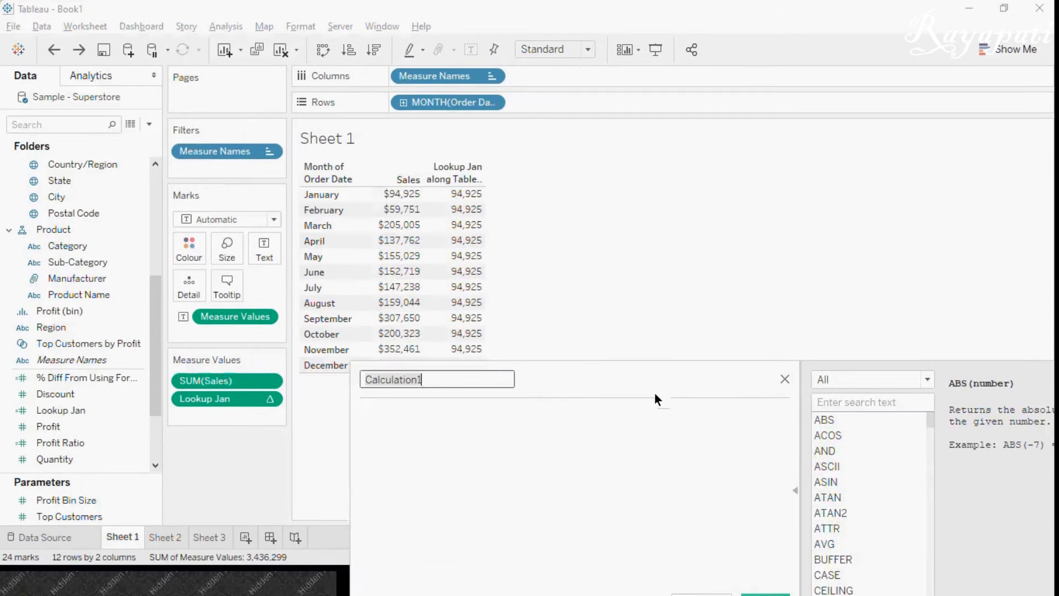
pyautogui.moveTo(654, 392); pyautogui.dragTo(763, 263)
pyautogui.click(711, 359)
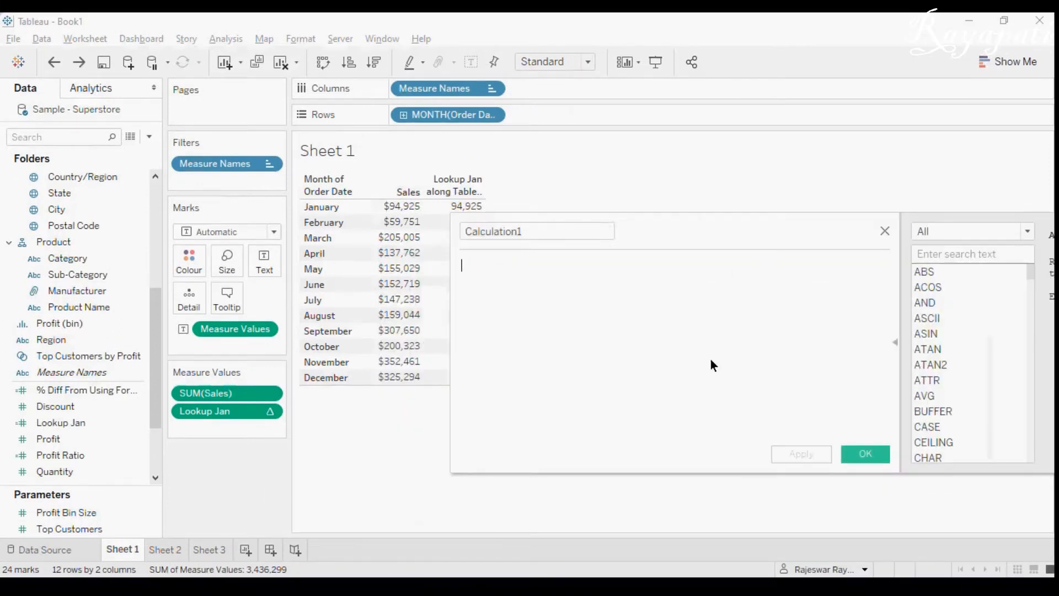
pyautogui.write('{ Fi')
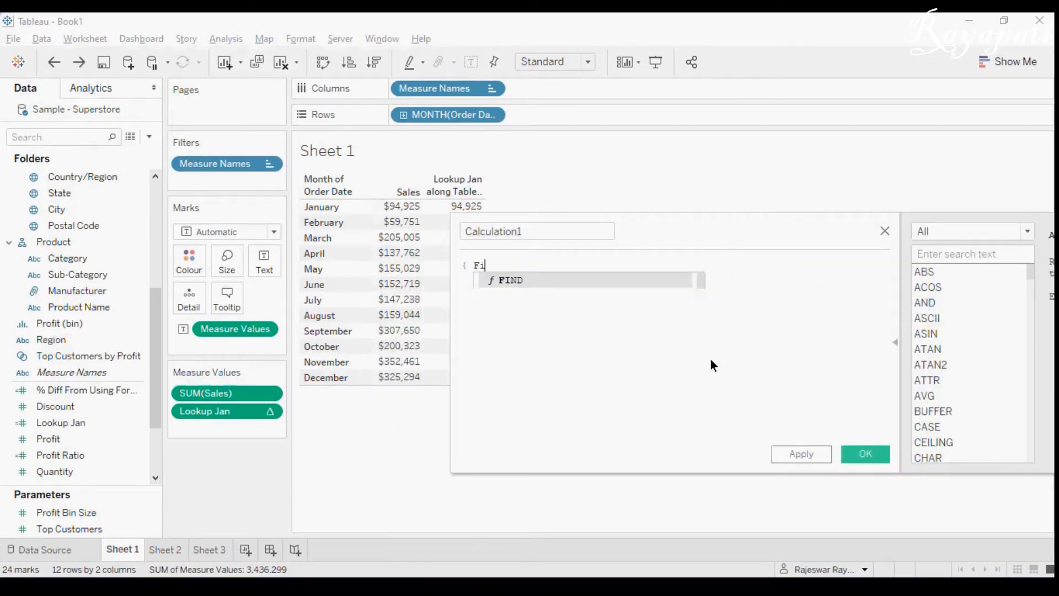
pyautogui.write('xed : S')
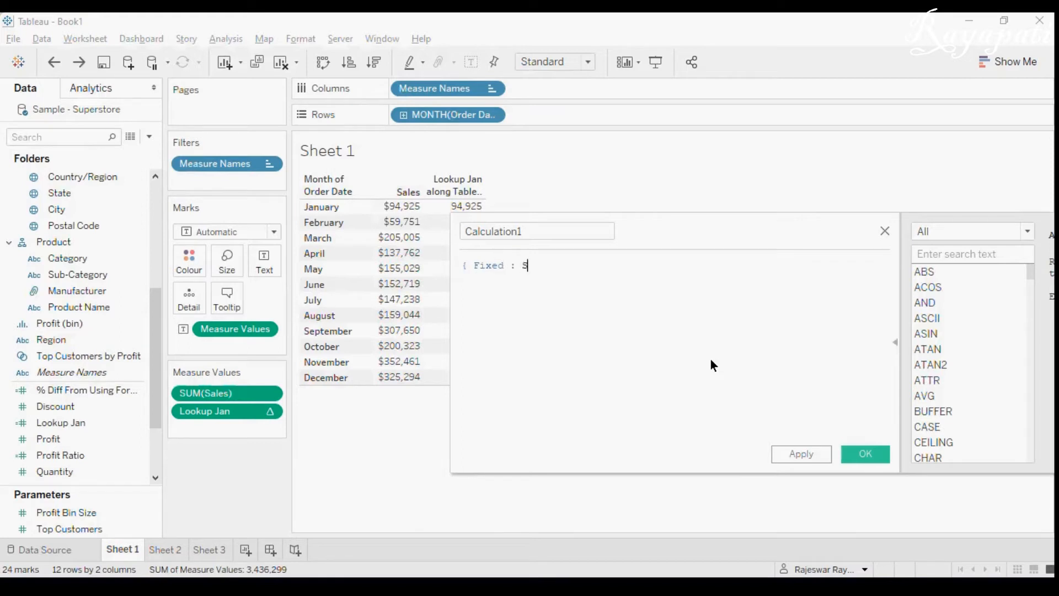
pyautogui.write('Um(Sales')
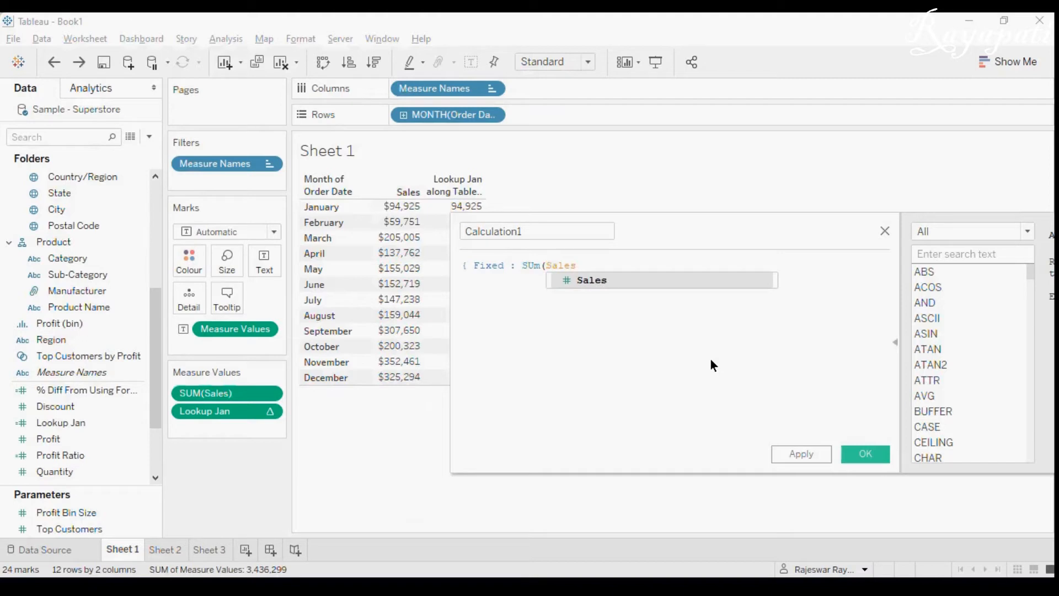
pyautogui.write(') }')
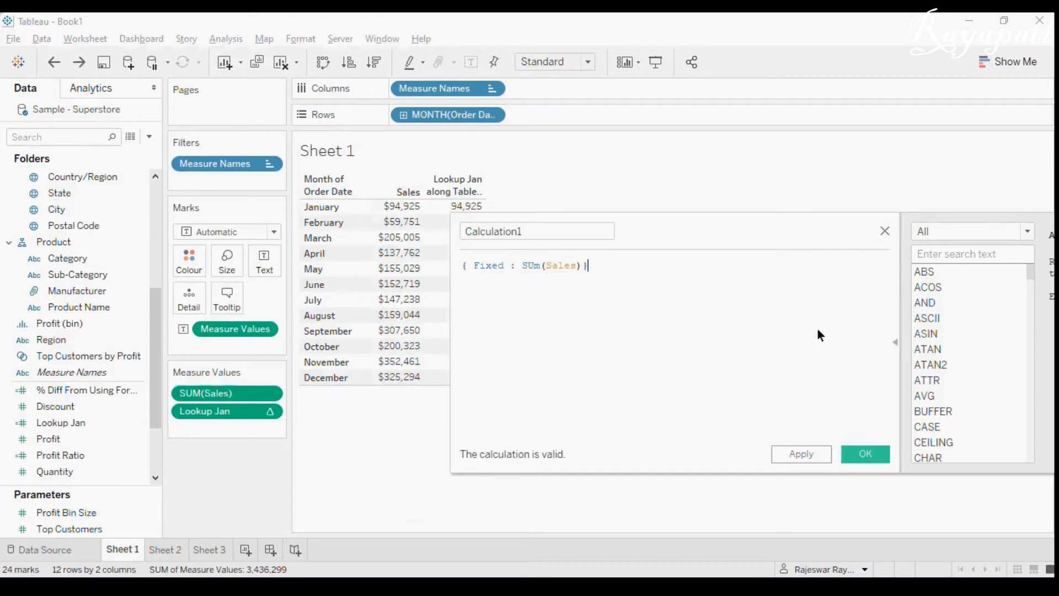
# - Select the whole { Fixed : SUm(Sales)} expression and add it to the month table as a measure
pyautogui.moveTo(612, 260); pyautogui.dragTo(492, 264)
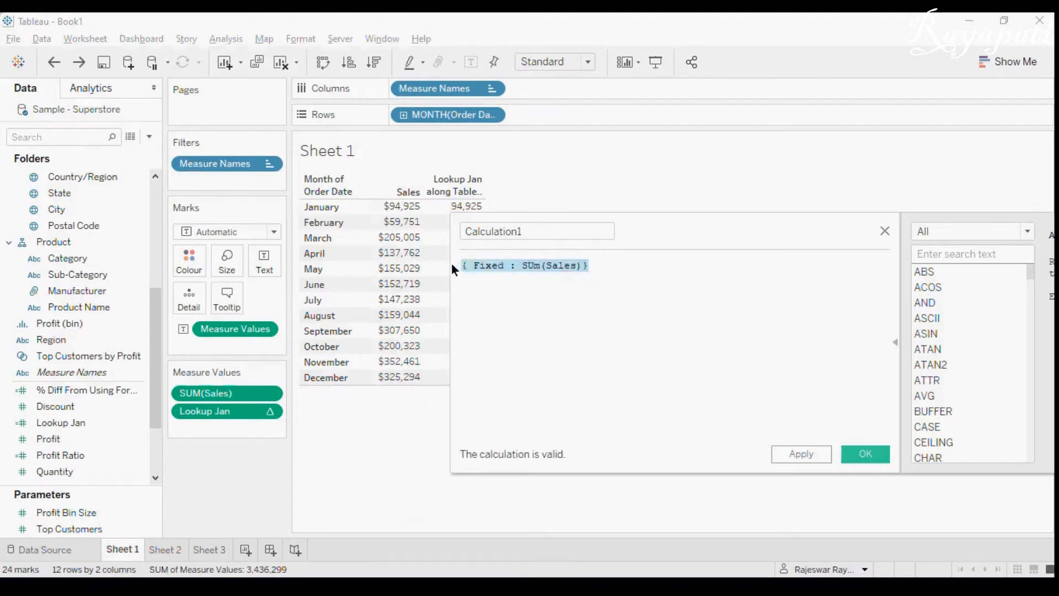
pyautogui.click(540, 307)
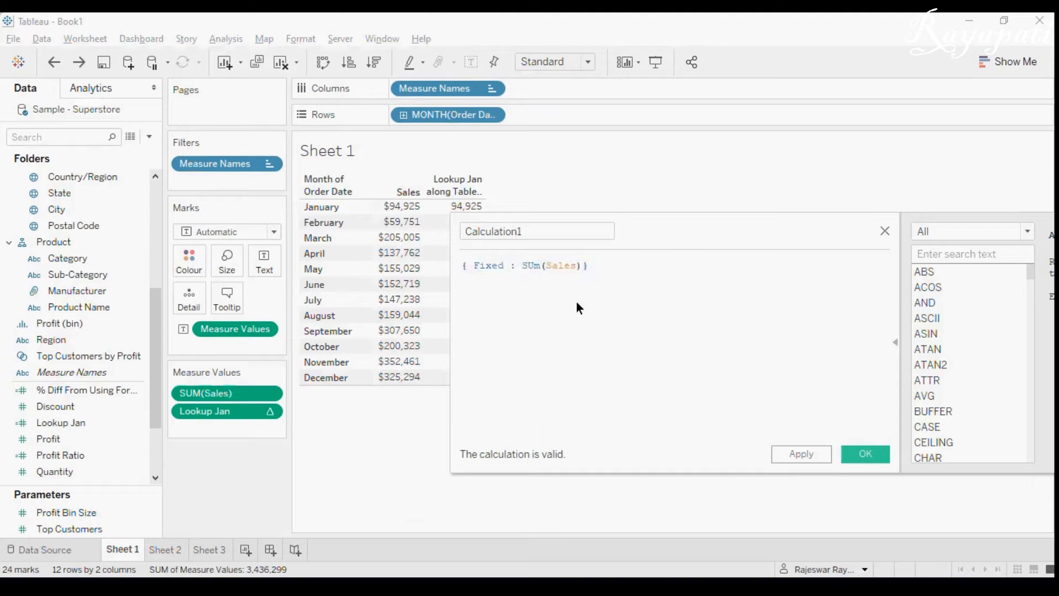
pyautogui.moveTo(604, 268); pyautogui.dragTo(502, 267)
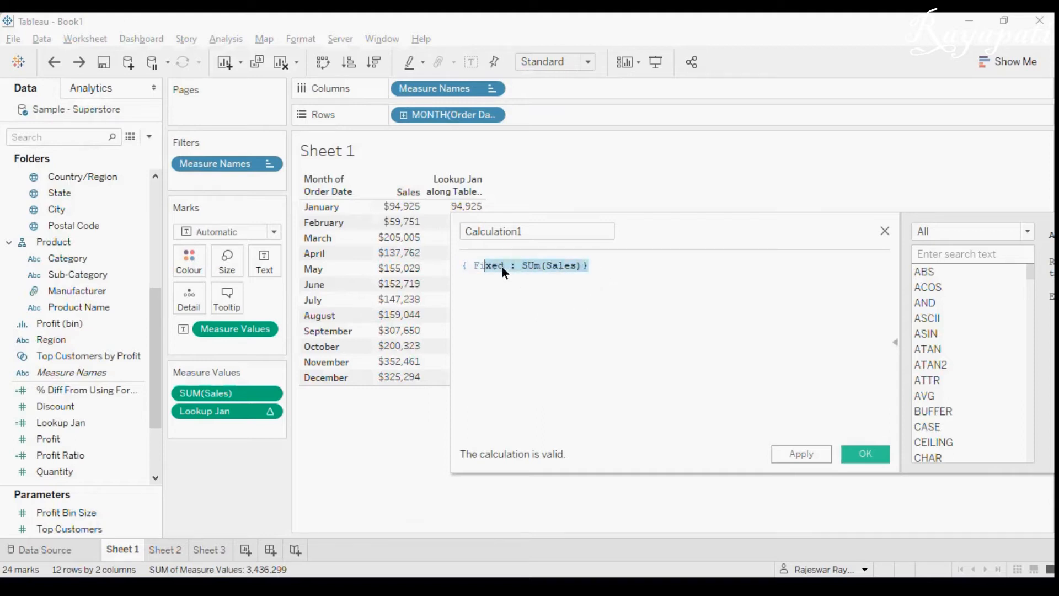
pyautogui.moveTo(657, 243); pyautogui.dragTo(852, 181)
pyautogui.moveTo(710, 219); pyautogui.dragTo(243, 434)
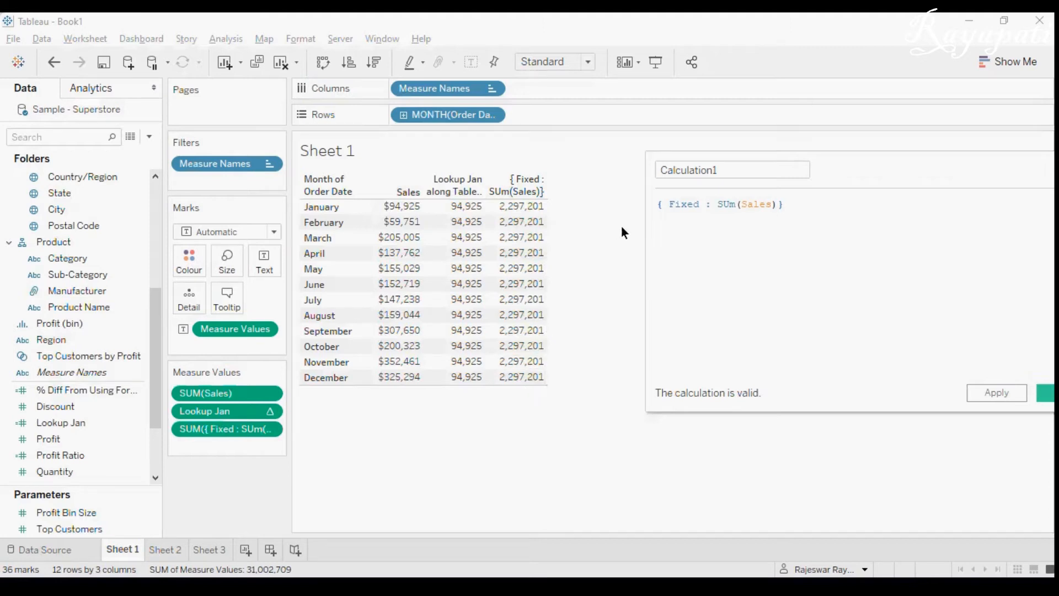
# - Shorten the formula to { SUm(Sales)} by removing the Fixed keyword and colon, and add that expression to the table as another measure
pyautogui.press('BackSpace')
pyautogui.press('BackSpace')
pyautogui.press('BackSpace')
pyautogui.press('BackSpace')
pyautogui.press('BackSpace')
pyautogui.press('BackSpace')
pyautogui.press('BackSpace')
pyautogui.press('BackSpace')
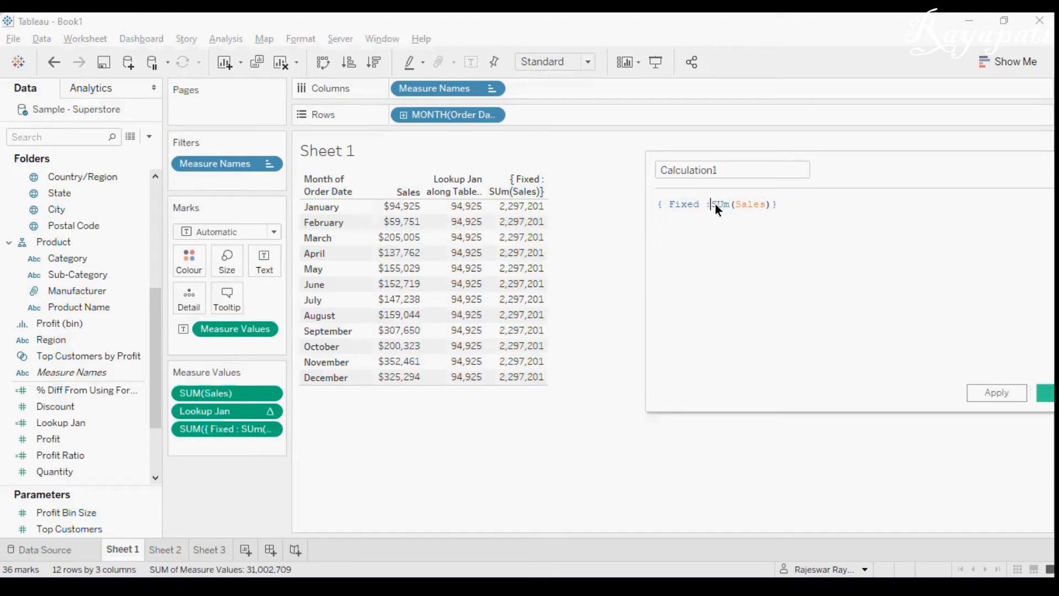
pyautogui.moveTo(763, 207)
pyautogui.mouseDown()
pyautogui.moveTo(679, 209)
pyautogui.moveTo(244, 447)
pyautogui.mouseUp()
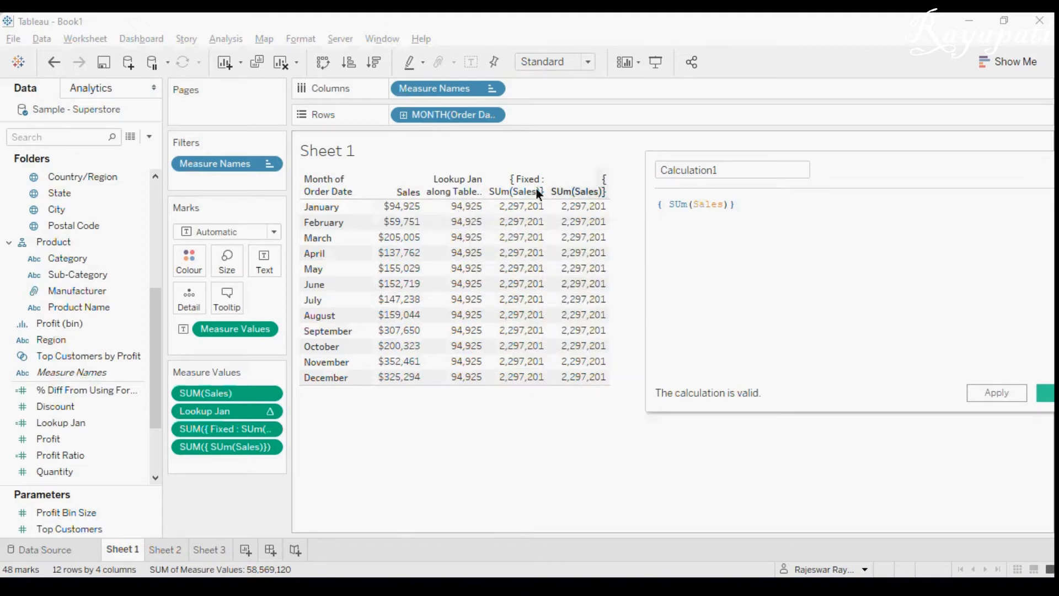
# - Replace the formula of the calculated field with { Fixed MONTH([Order Date]) : SUM([Sales]) }
pyautogui.moveTo(851, 179); pyautogui.dragTo(678, 329)
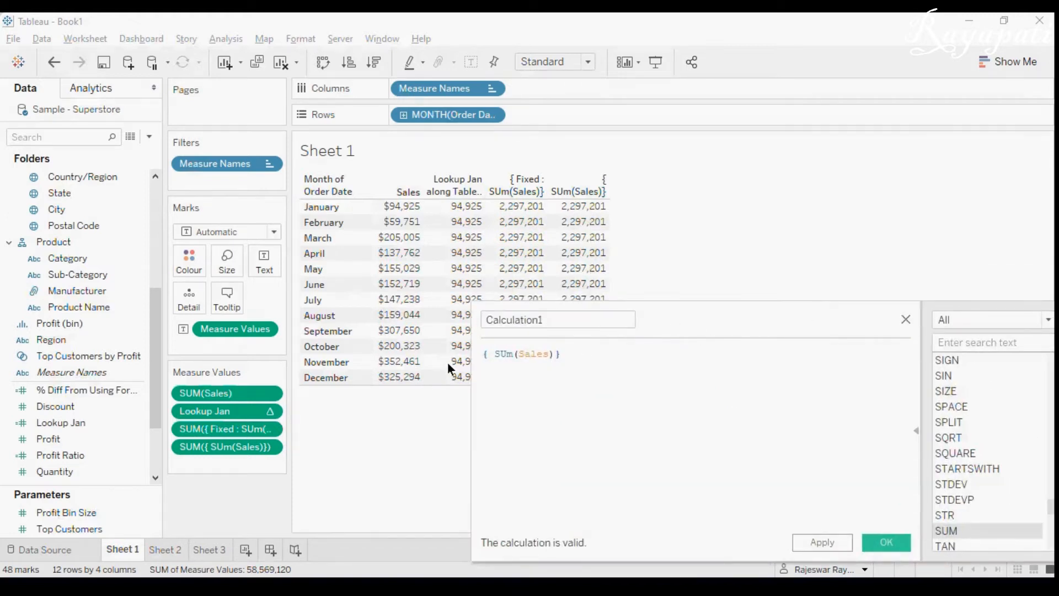
pyautogui.moveTo(591, 348); pyautogui.dragTo(458, 358)
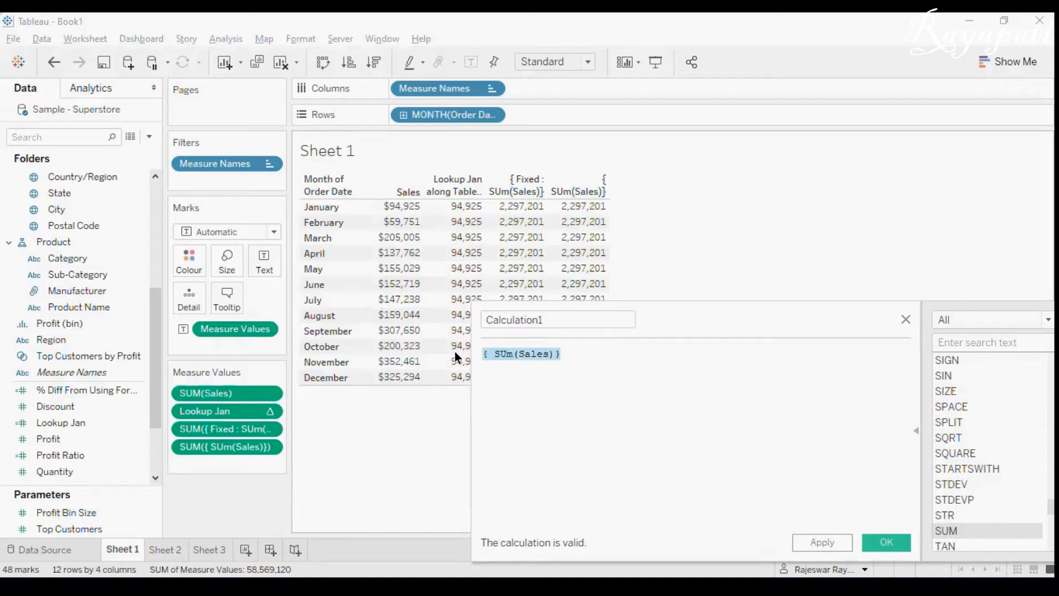
pyautogui.press('BackSpace')
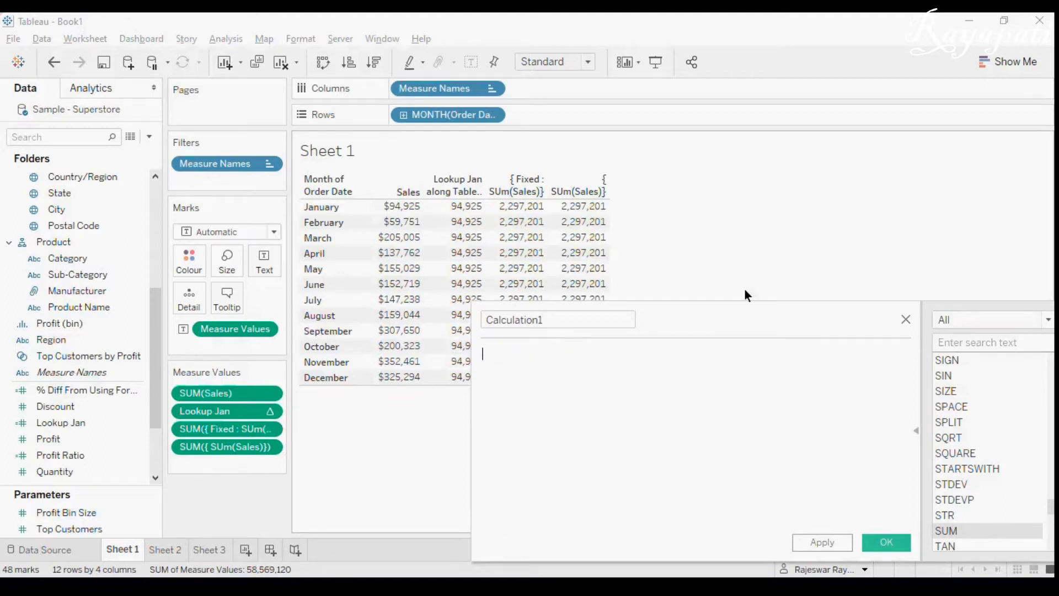
pyautogui.moveTo(761, 340); pyautogui.dragTo(855, 259)
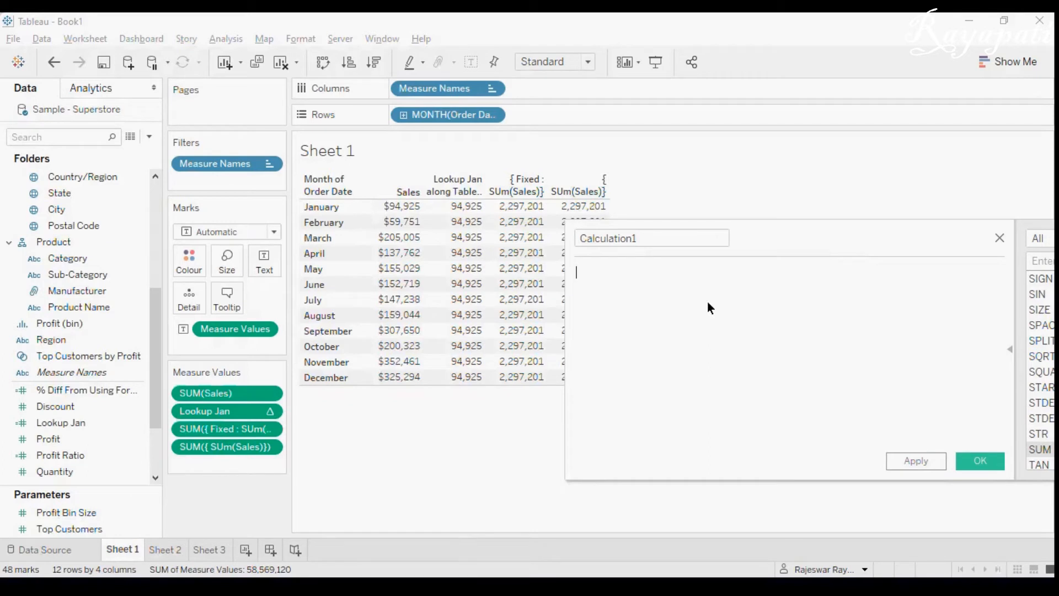
pyautogui.write('{ Fixe')
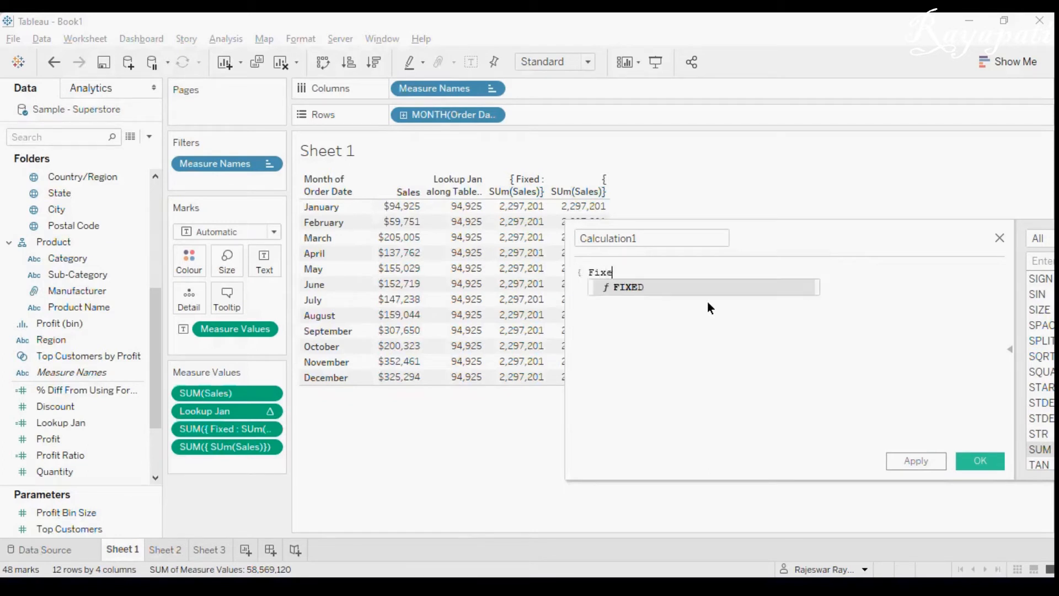
pyautogui.write('d MONTH([O')
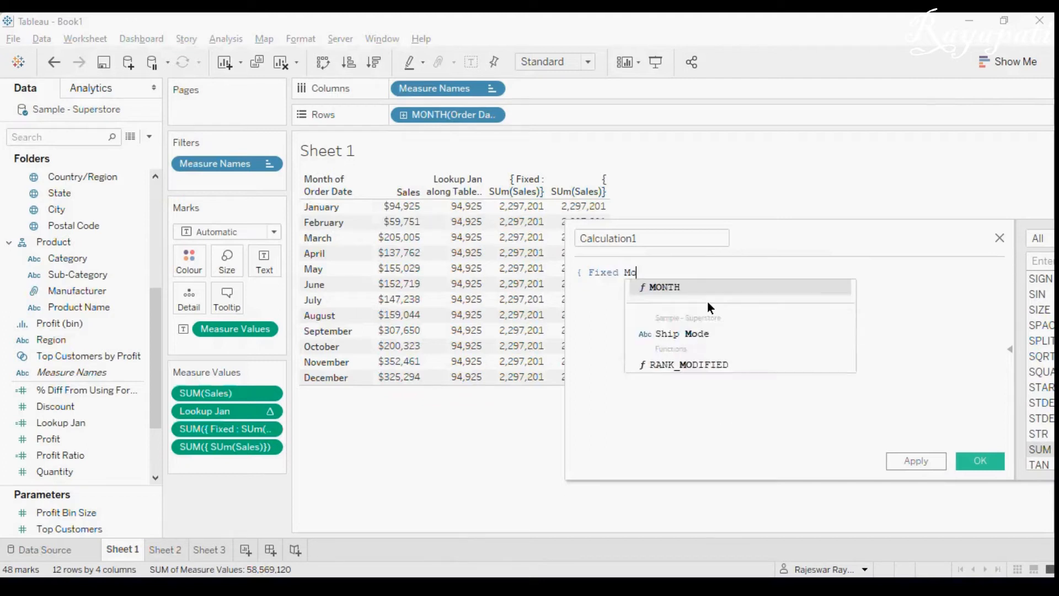
pyautogui.write('rder Date')
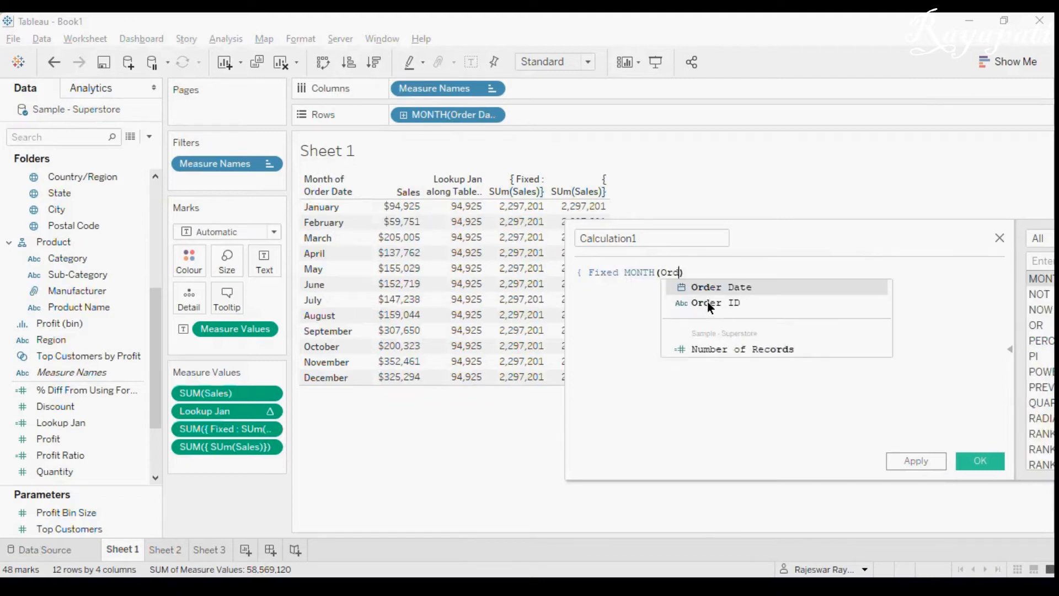
pyautogui.press('Return')
pyautogui.write(') : Sum')
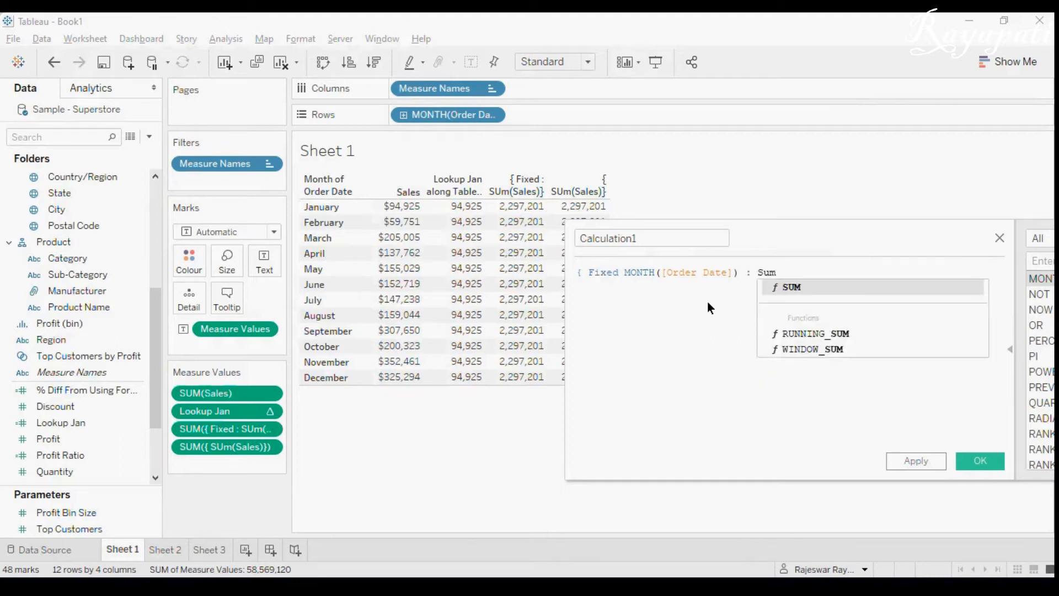
pyautogui.press('Return')
pyautogui.write('Sales')
pyautogui.press('Return')
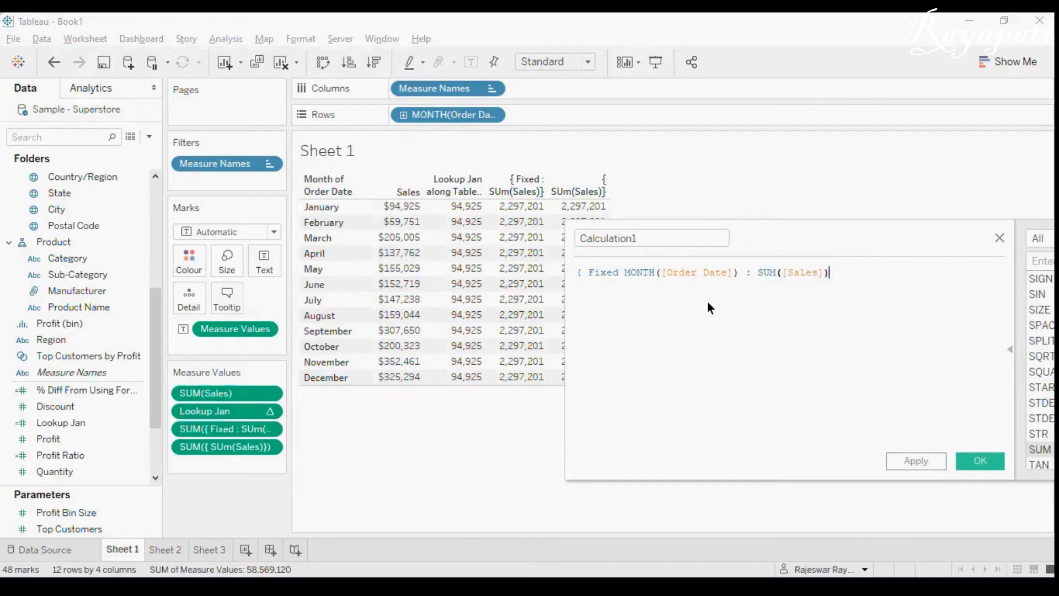
pyautogui.write('}')
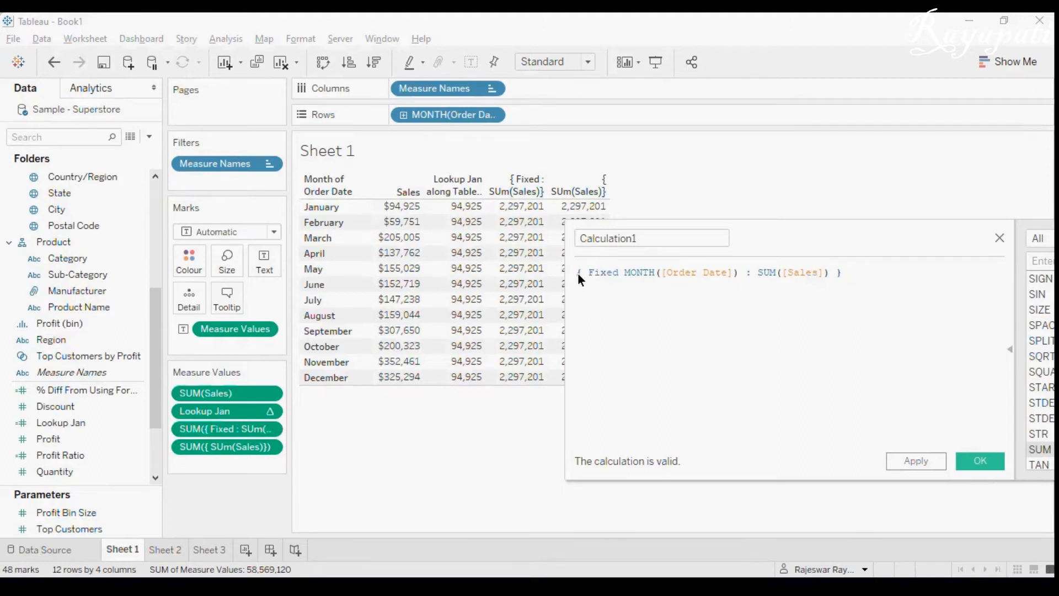
# - Add the month-level Fixed expression to the table as a measure and compare its column with Sales
pyautogui.moveTo(576, 272); pyautogui.dragTo(864, 270)
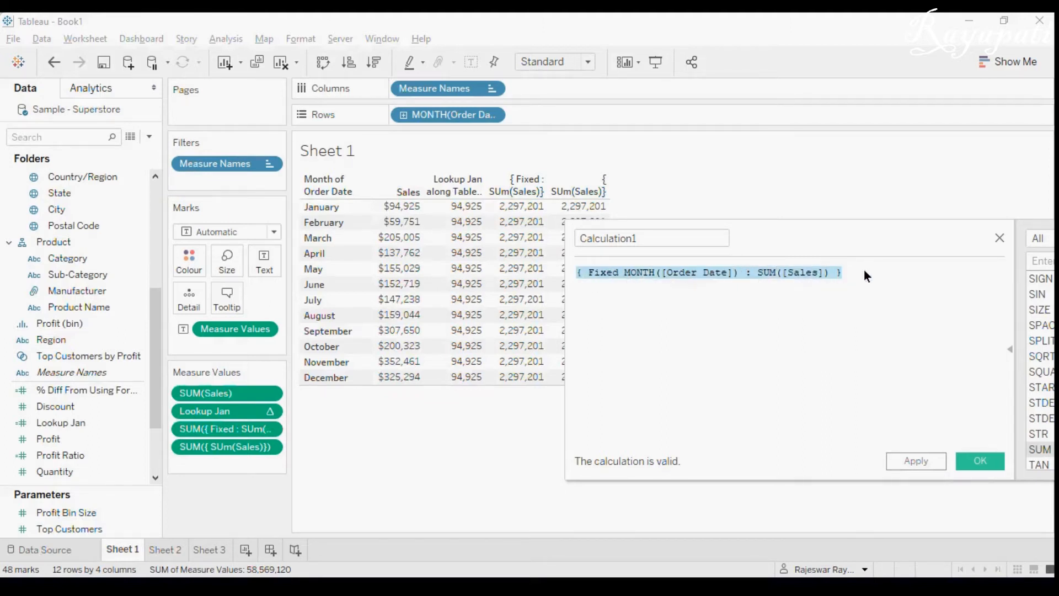
pyautogui.moveTo(690, 274); pyautogui.dragTo(231, 472)
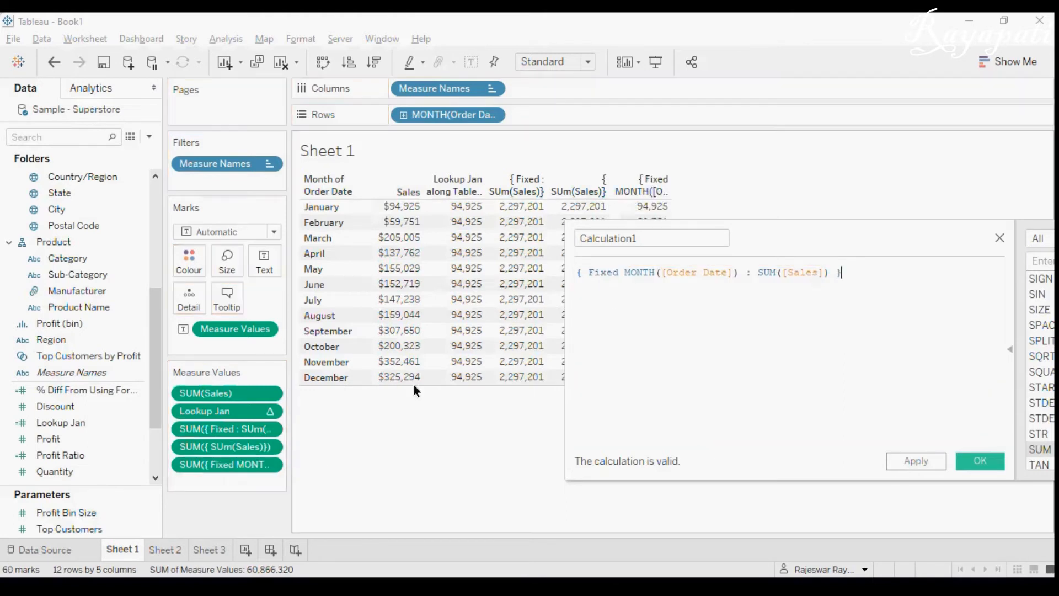
pyautogui.moveTo(724, 230); pyautogui.dragTo(730, 351)
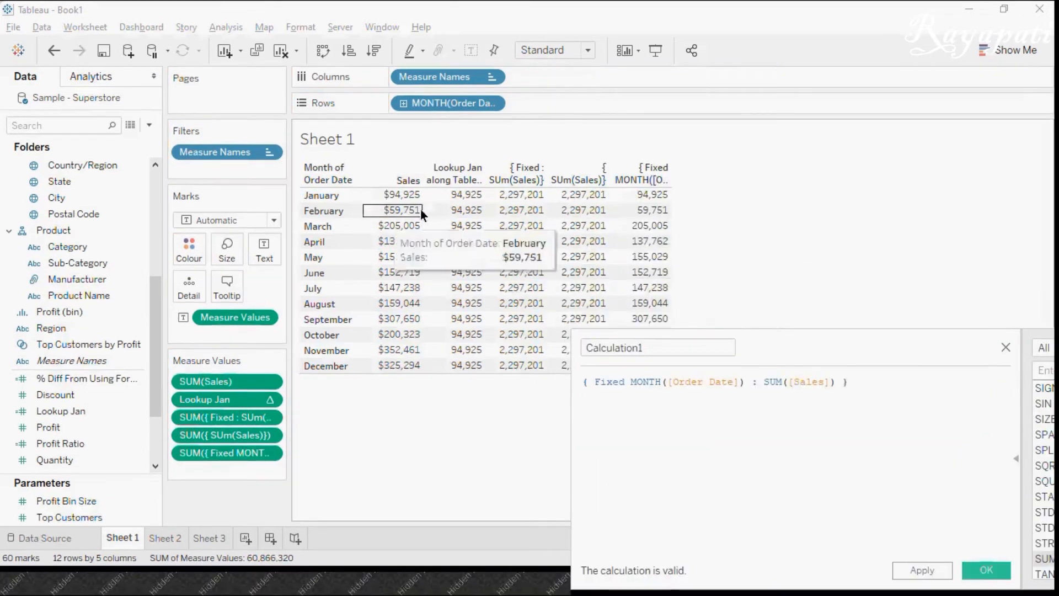
pyautogui.moveTo(648, 198)
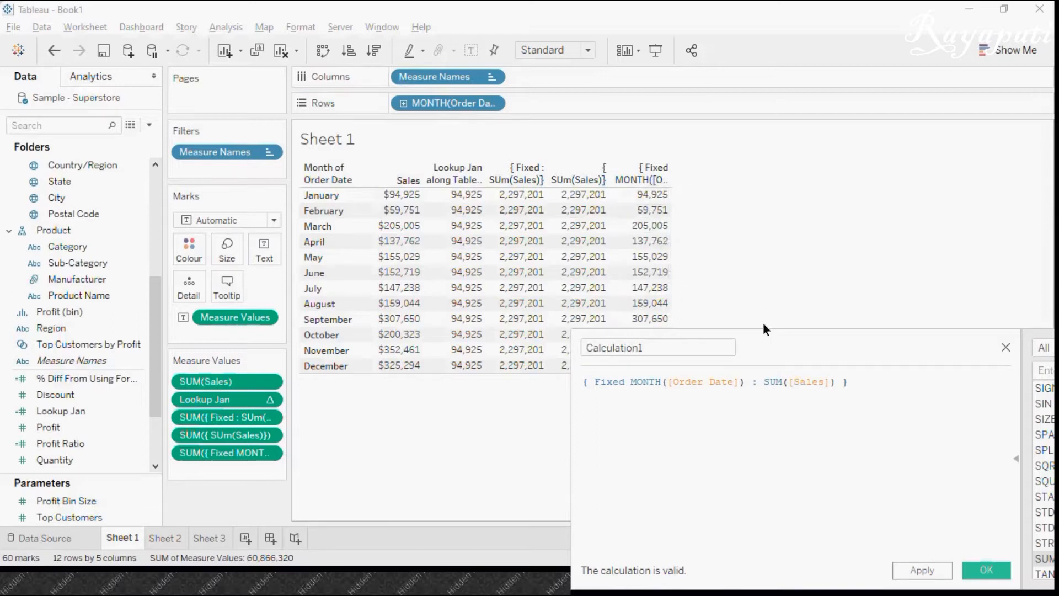
# - Hide the function list of the calculation editor, widen the editor and place it below the first month rows
pyautogui.moveTo(769, 342); pyautogui.dragTo(690, 262)
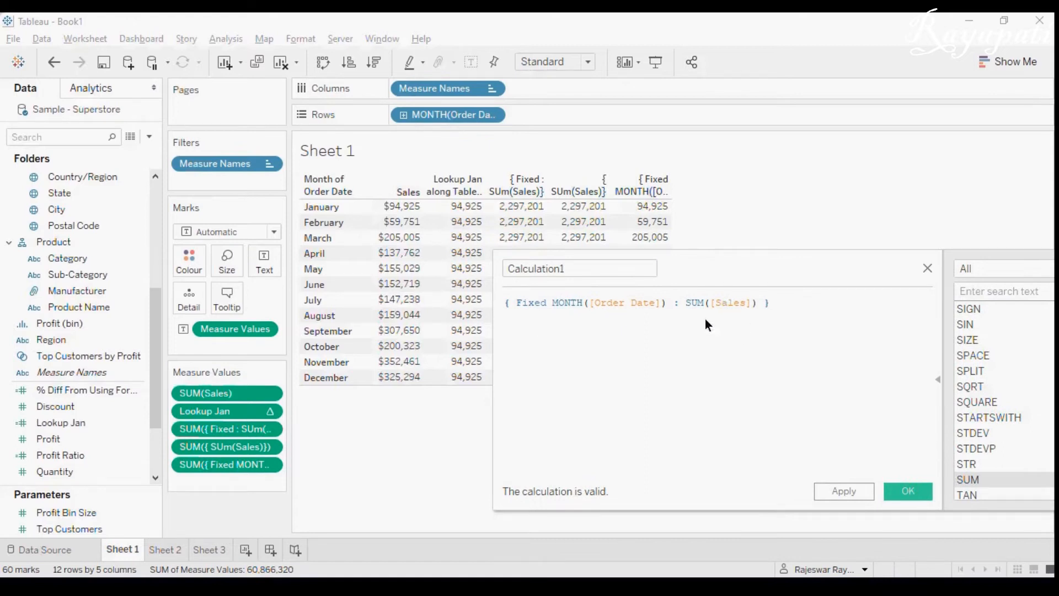
pyautogui.moveTo(624, 257); pyautogui.dragTo(398, 226)
pyautogui.click(710, 348)
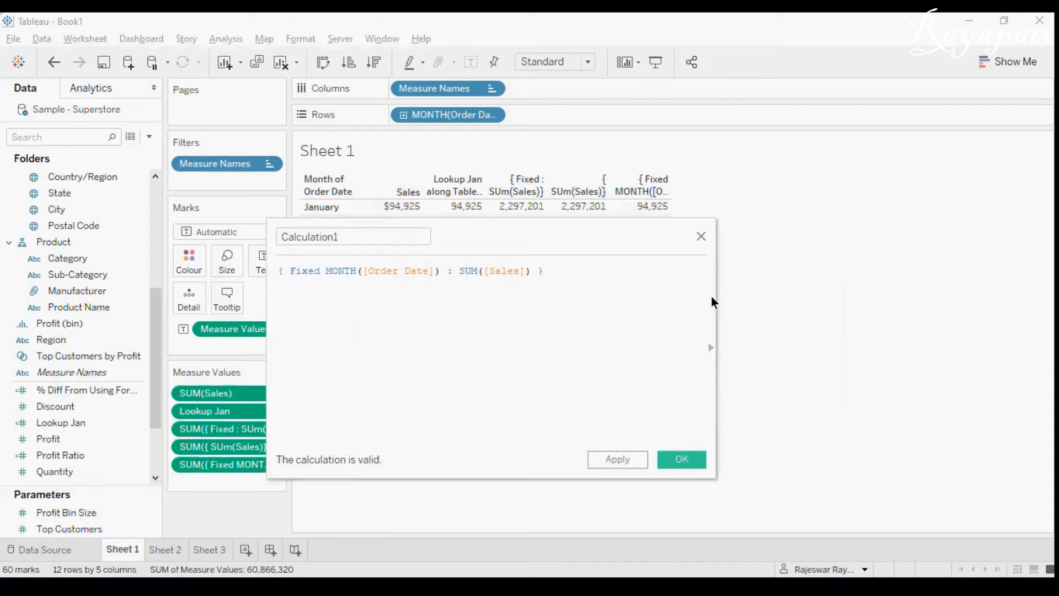
pyautogui.moveTo(716, 298); pyautogui.dragTo(963, 304)
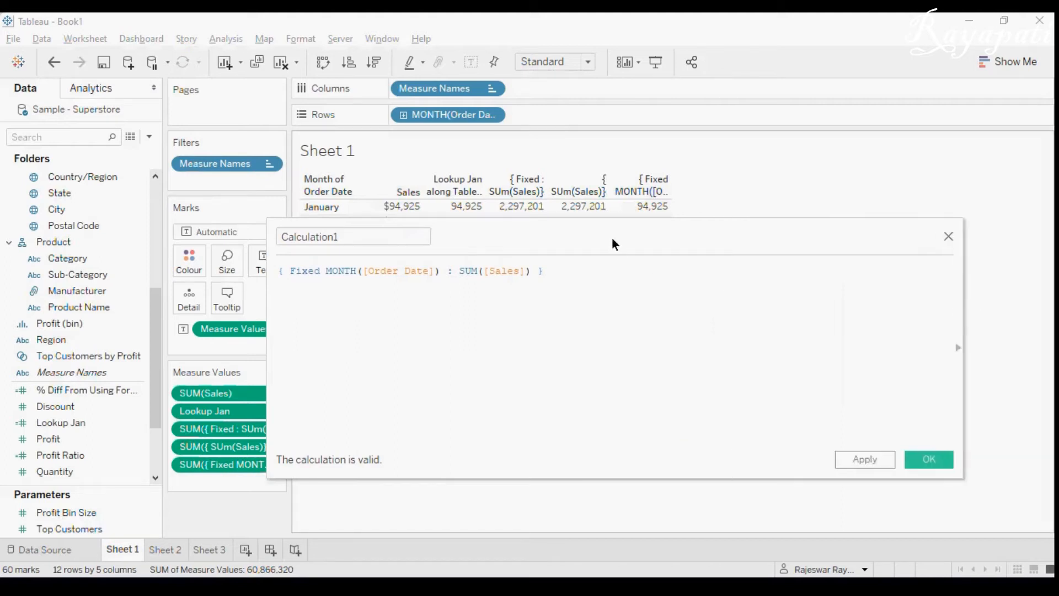
pyautogui.moveTo(613, 238); pyautogui.dragTo(700, 301)
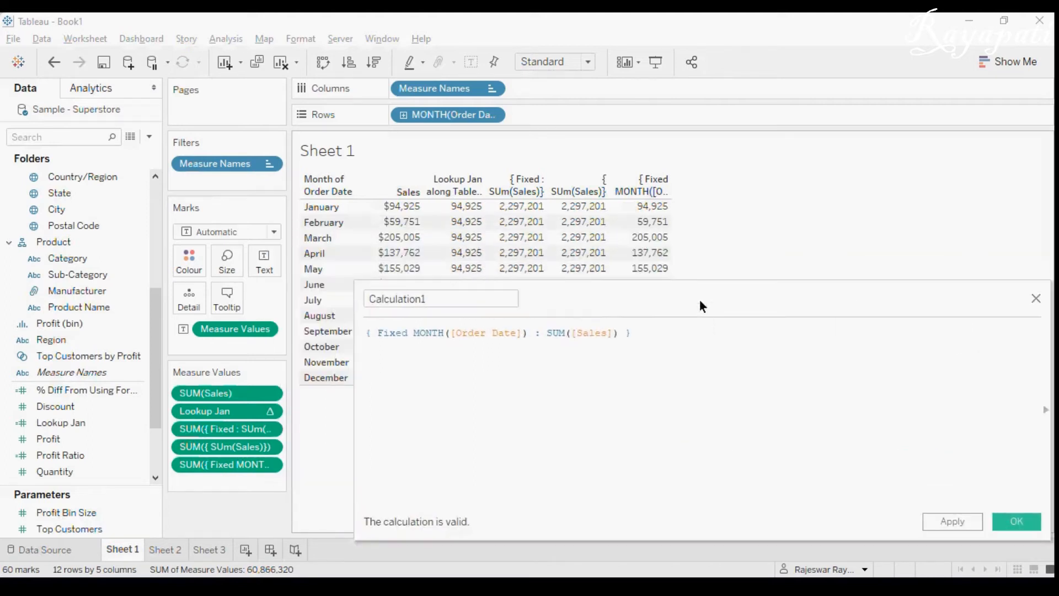
# - Insert the condition If MONTH([Order Date]) = 'JANUARY' Then before SUM([Sales]) on a new indented line of the Fixed expression
pyautogui.click(545, 336)
pyautogui.press('Return')
pyautogui.press('Tab')
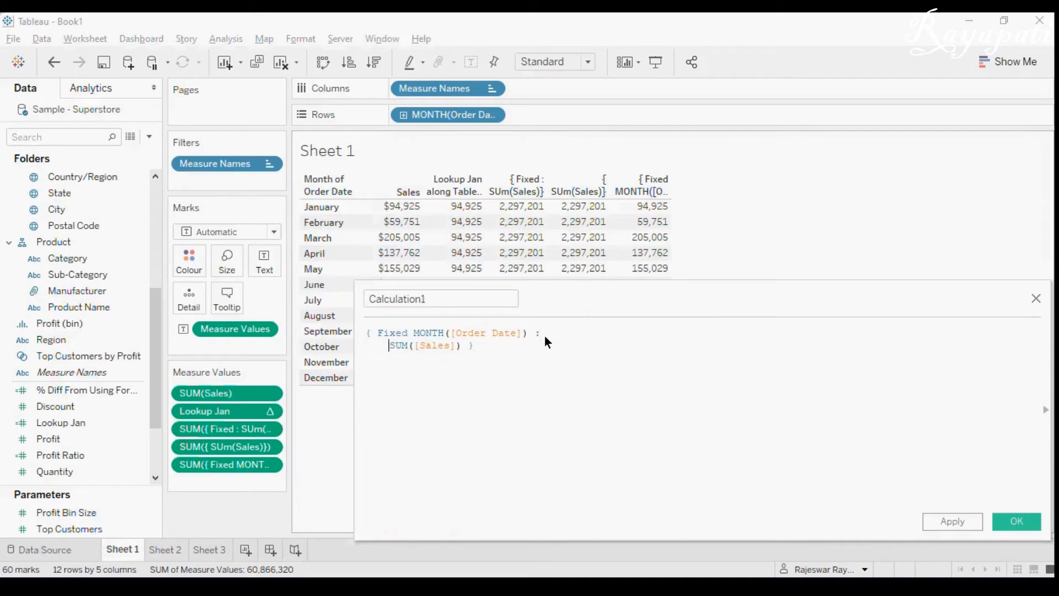
pyautogui.write('If  MOpnth')
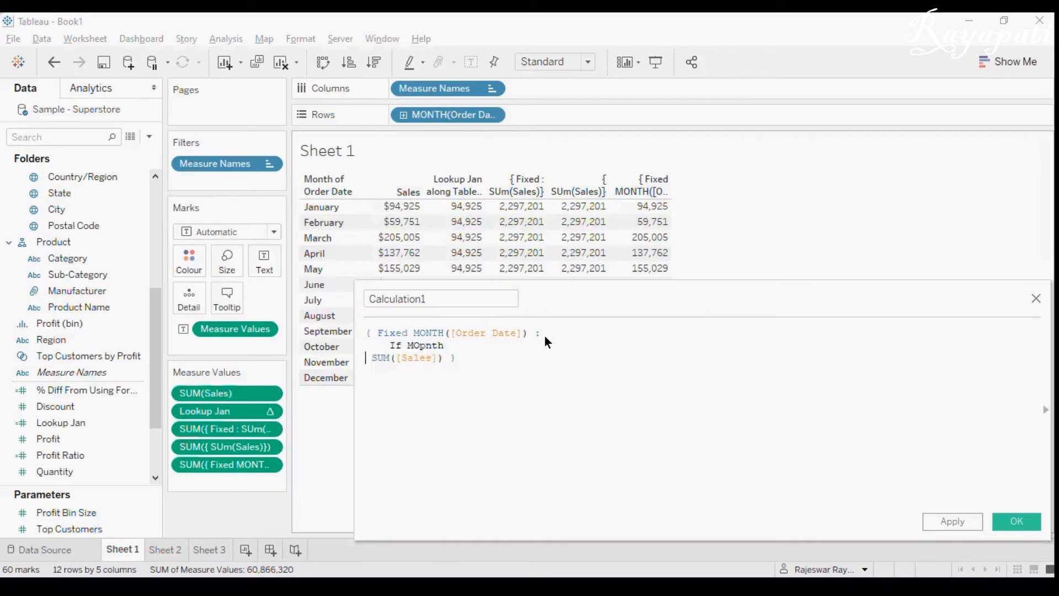
pyautogui.press('BackSpace')
pyautogui.press('BackSpace')
pyautogui.press('BackSpace')
pyautogui.write('NTH SUM([Sales]) }')
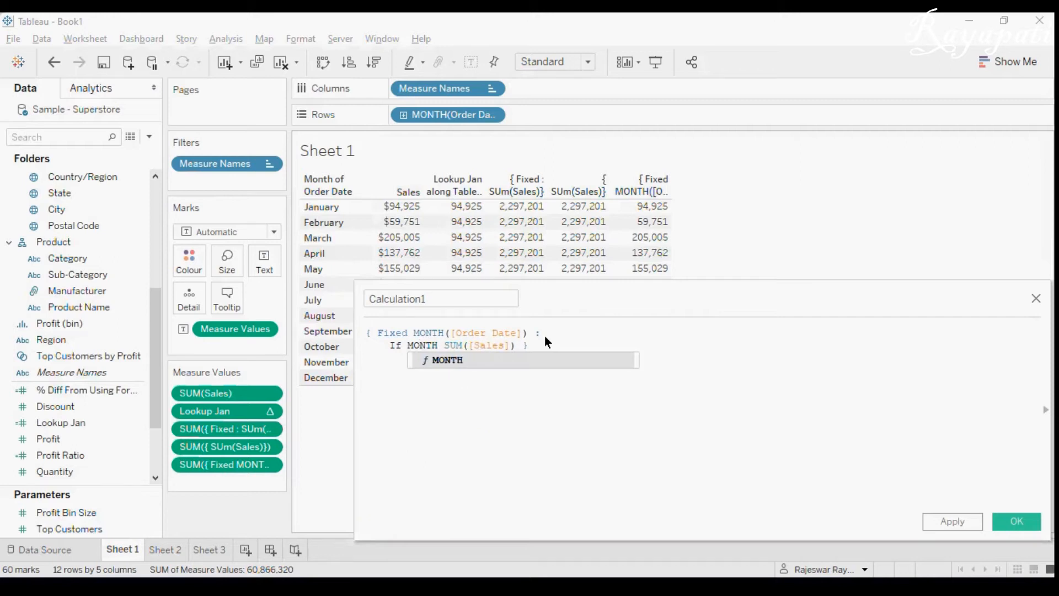
pyautogui.press('Return')
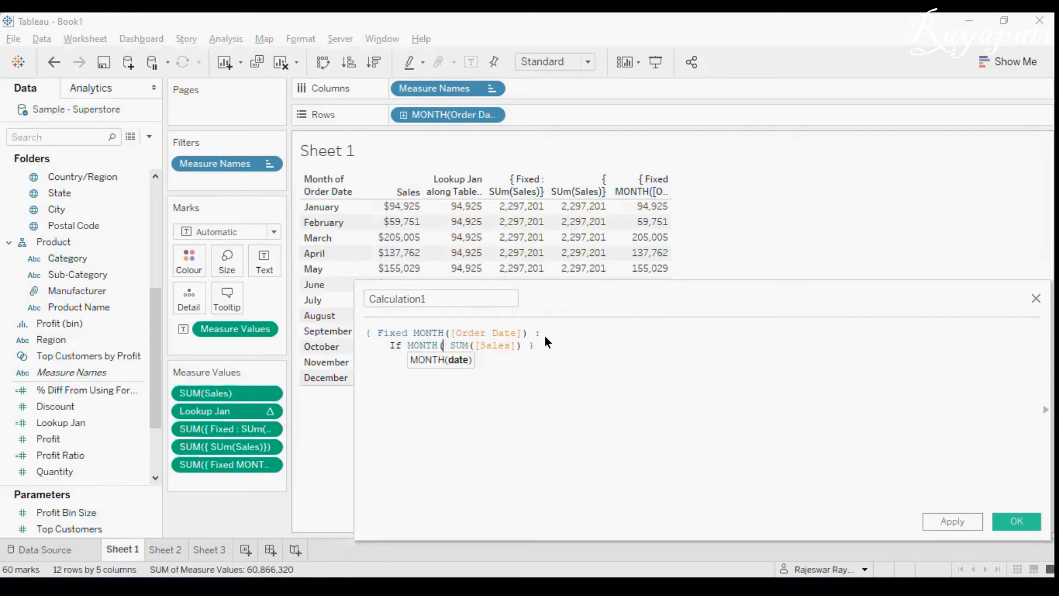
pyautogui.write('[Or')
pyautogui.press('Return')
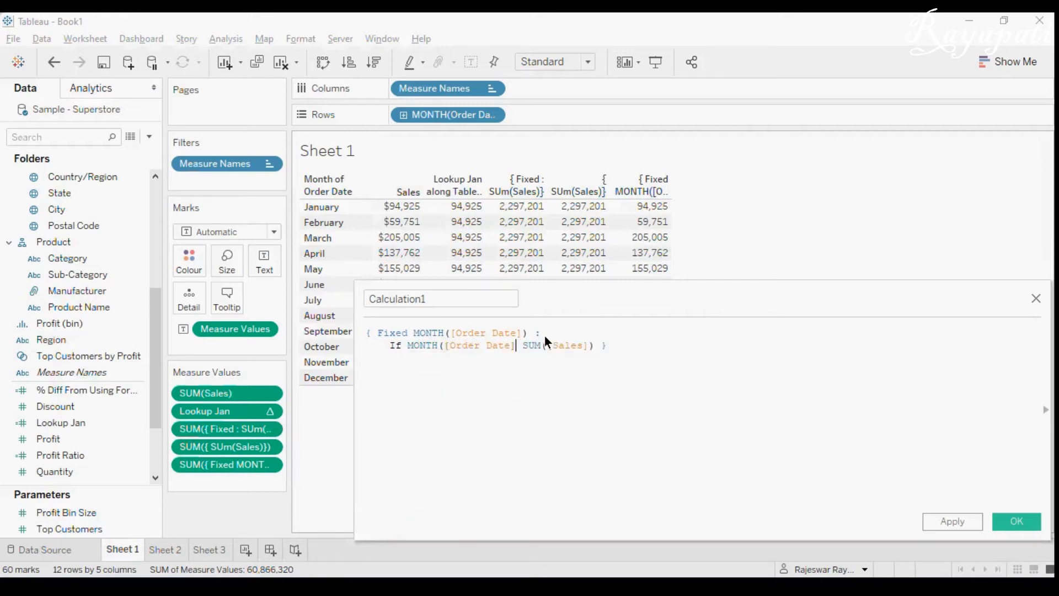
pyautogui.write(') = "JANUARY')
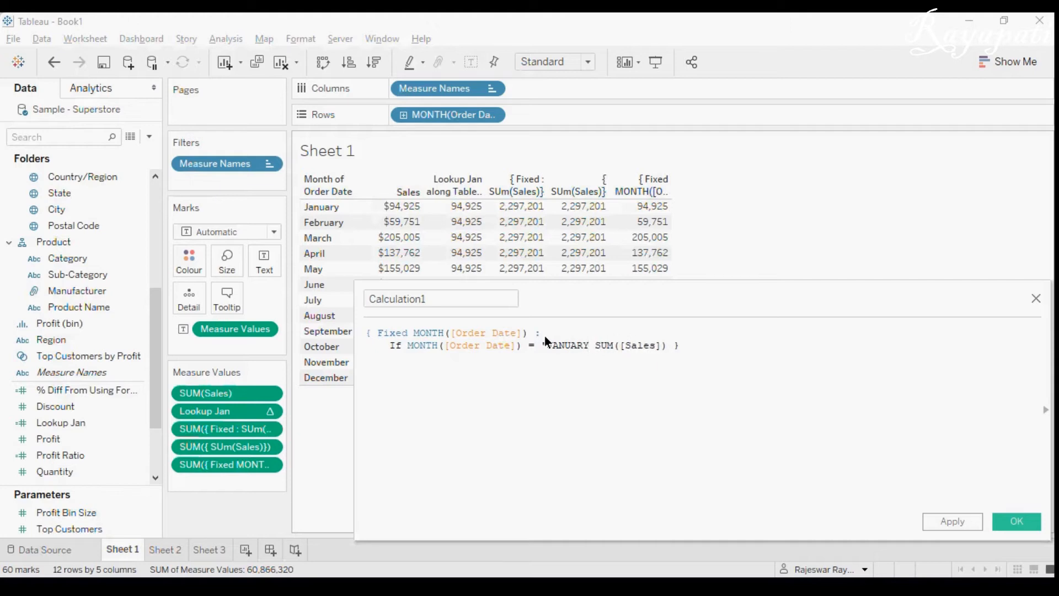
pyautogui.write("'")
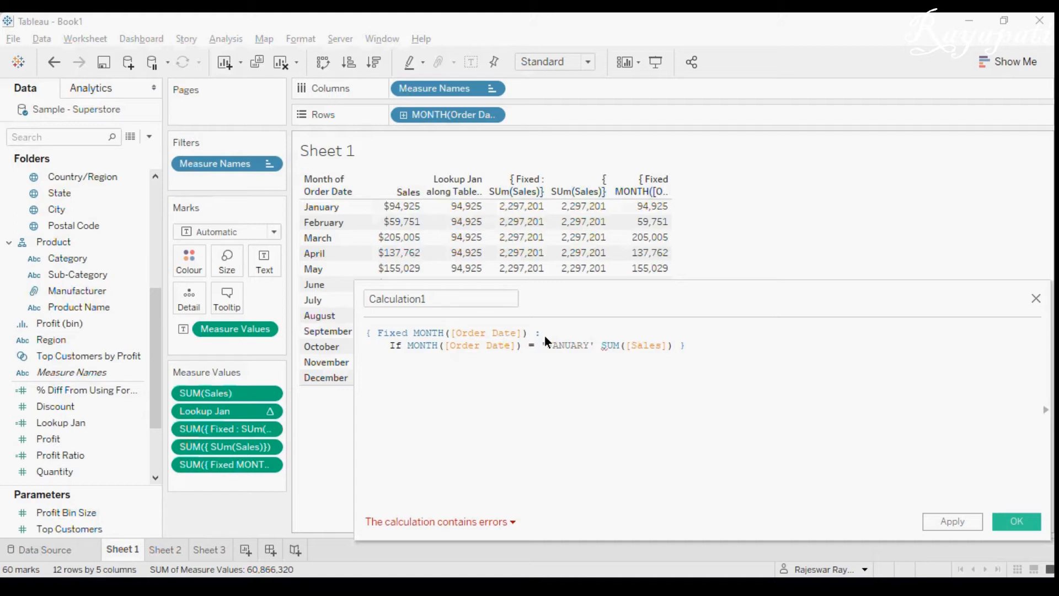
pyautogui.write('Then')
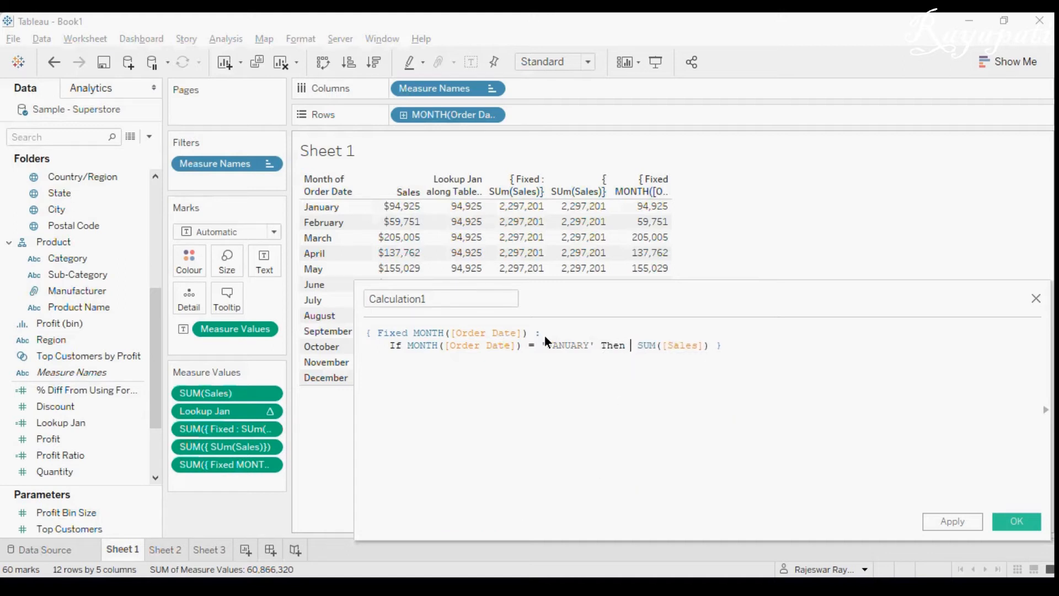
# - Complete the condition with Else Null End on its own indented line, moving the closing brace to a separate line below
pyautogui.press('BackSpace')
pyautogui.press('Return')
pyautogui.press('Return')
pyautogui.press('Return')
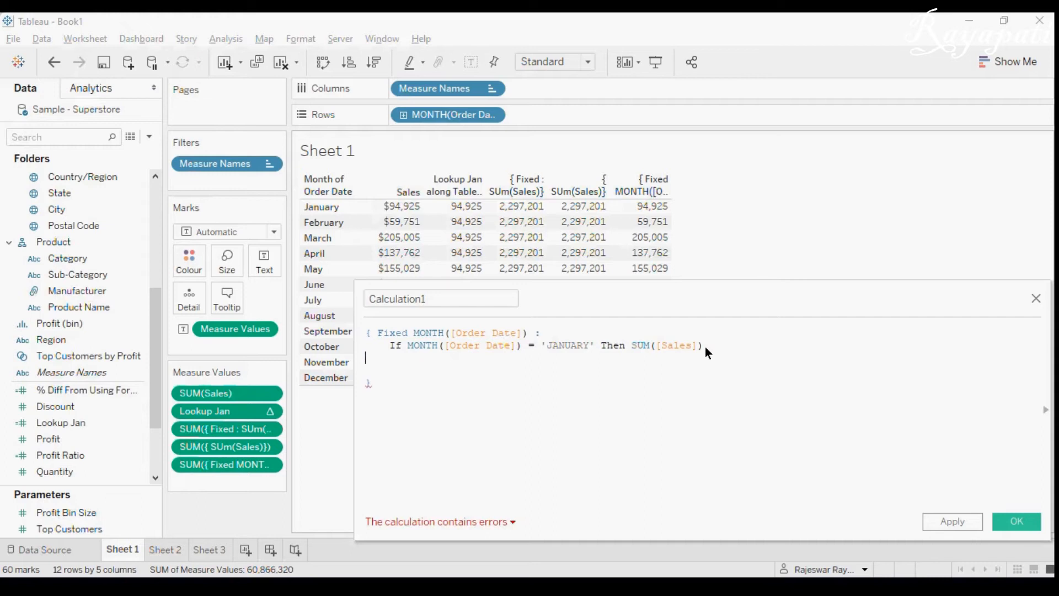
pyautogui.press('Tab')
pyautogui.write('Else')
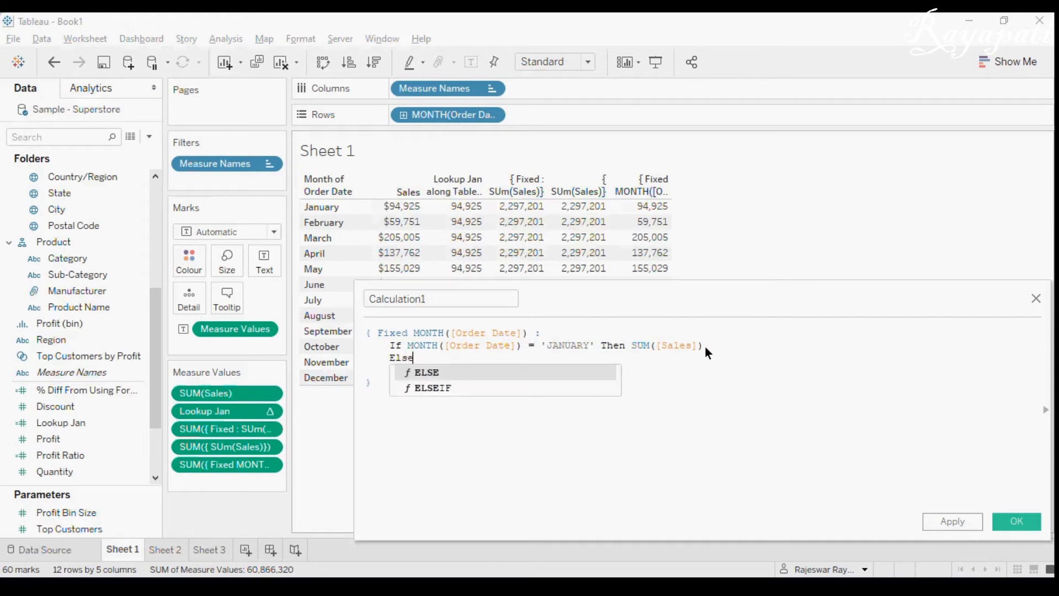
pyautogui.write(' Nu')
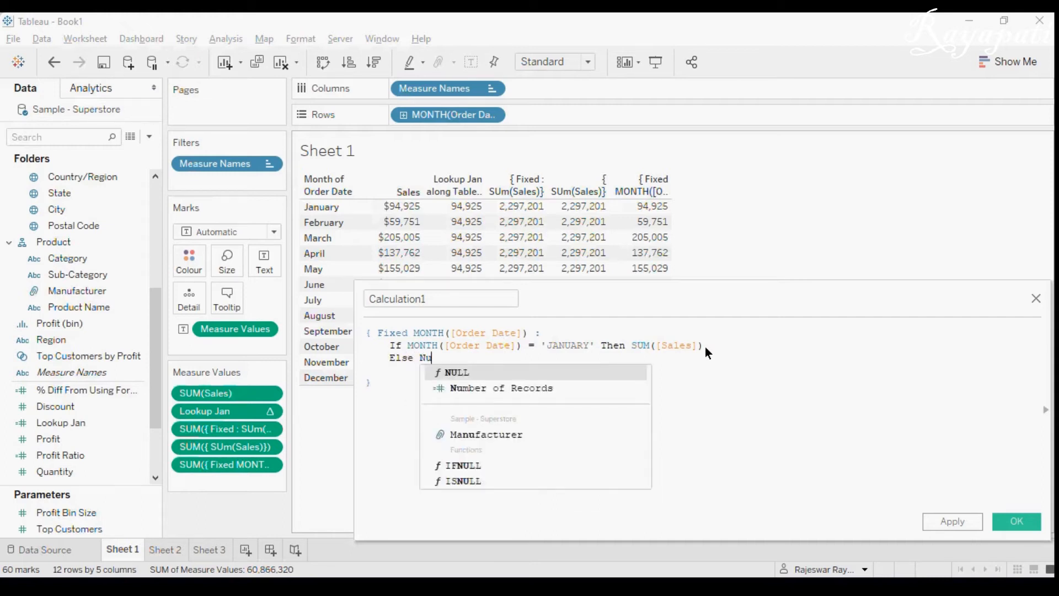
pyautogui.write('ll End')
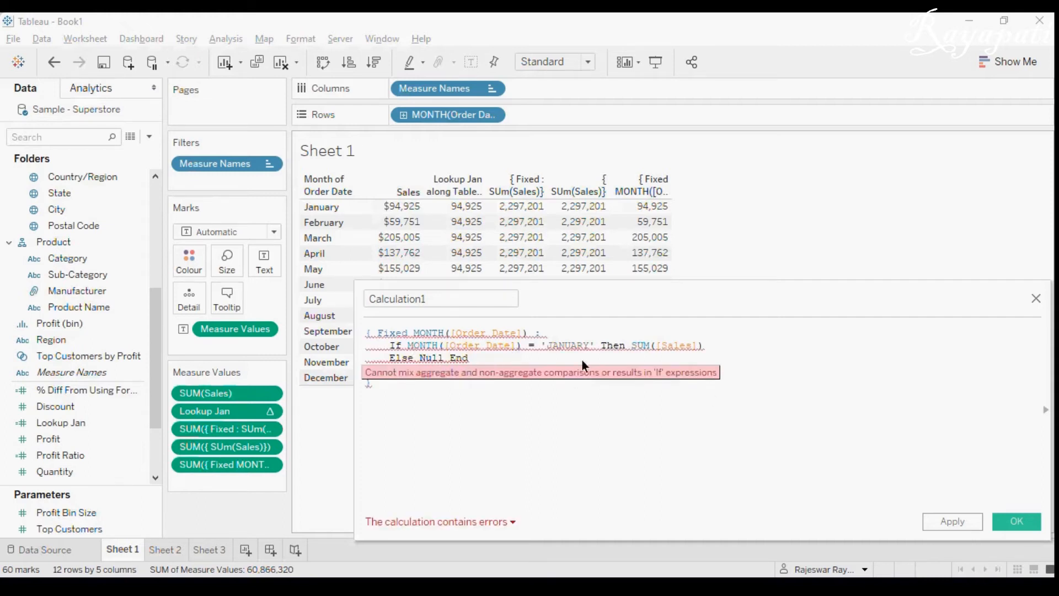
# - Check the calculation's errors and replace 'JANUARY' with the month number 1 in the If comparison
pyautogui.click(466, 520)
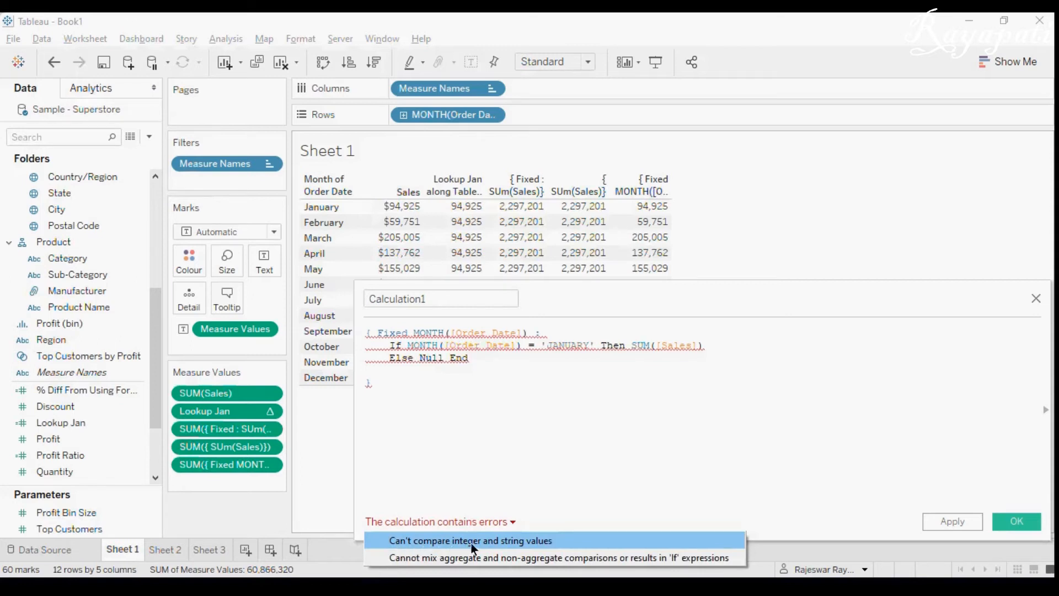
pyautogui.click(501, 394)
pyautogui.click(483, 369)
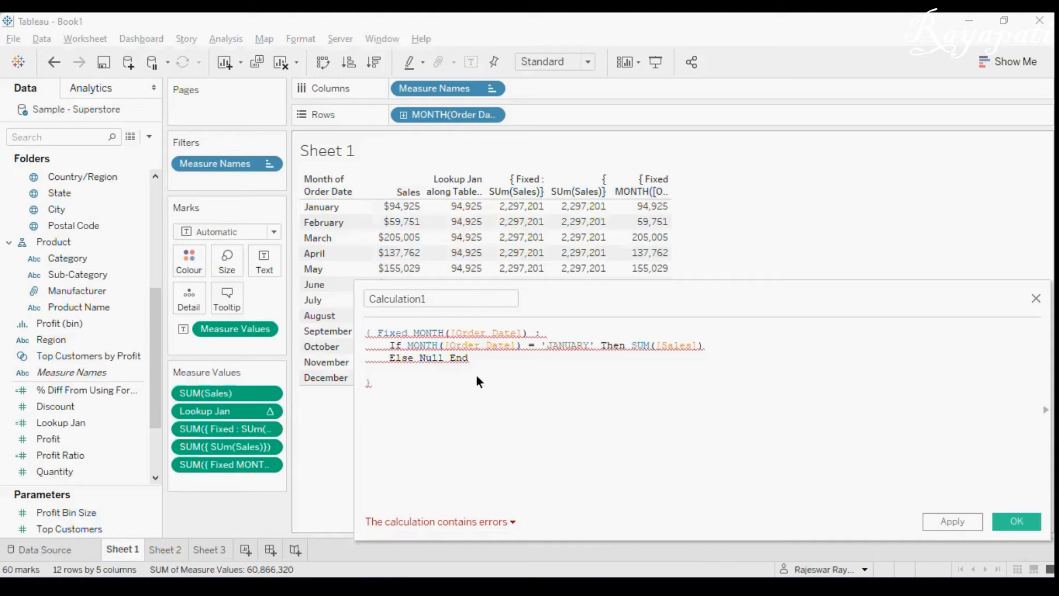
pyautogui.moveTo(409, 348); pyautogui.dragTo(519, 345)
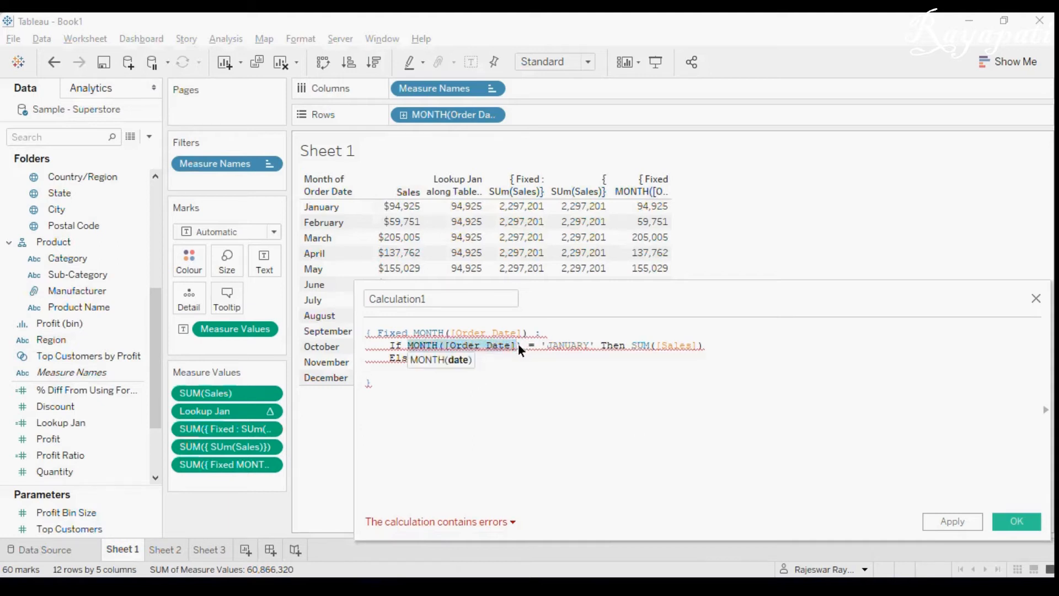
pyautogui.click(531, 386)
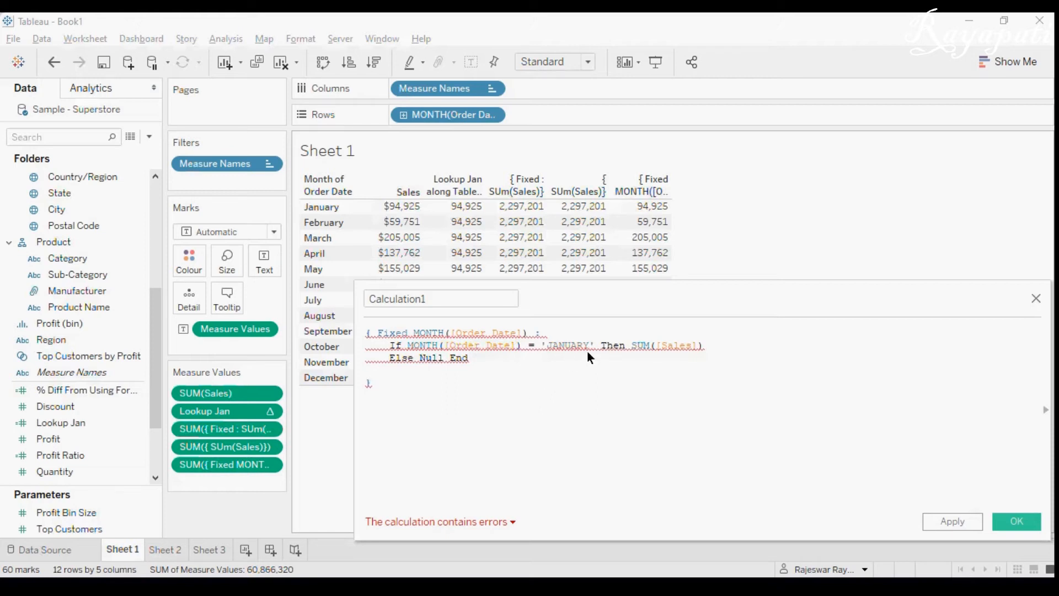
pyautogui.moveTo(595, 349)
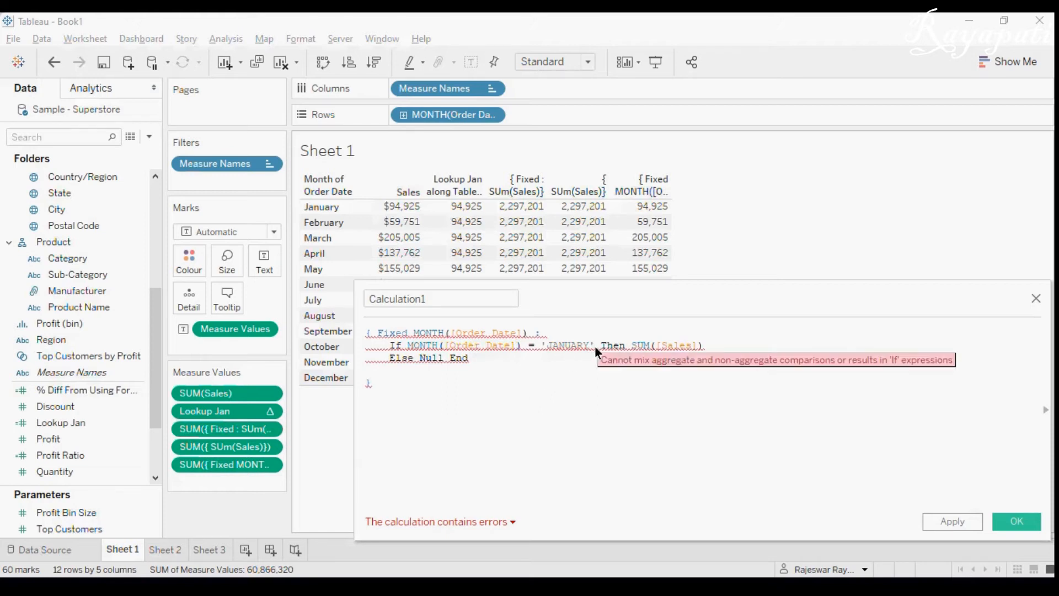
pyautogui.click(594, 345)
pyautogui.press('BackSpace')
pyautogui.press('BackSpace')
pyautogui.press('BackSpace')
pyautogui.press('BackSpace')
pyautogui.press('BackSpace')
pyautogui.press('BackSpace')
pyautogui.press('BackSpace')
pyautogui.press('BackSpace')
pyautogui.press('BackSpace')
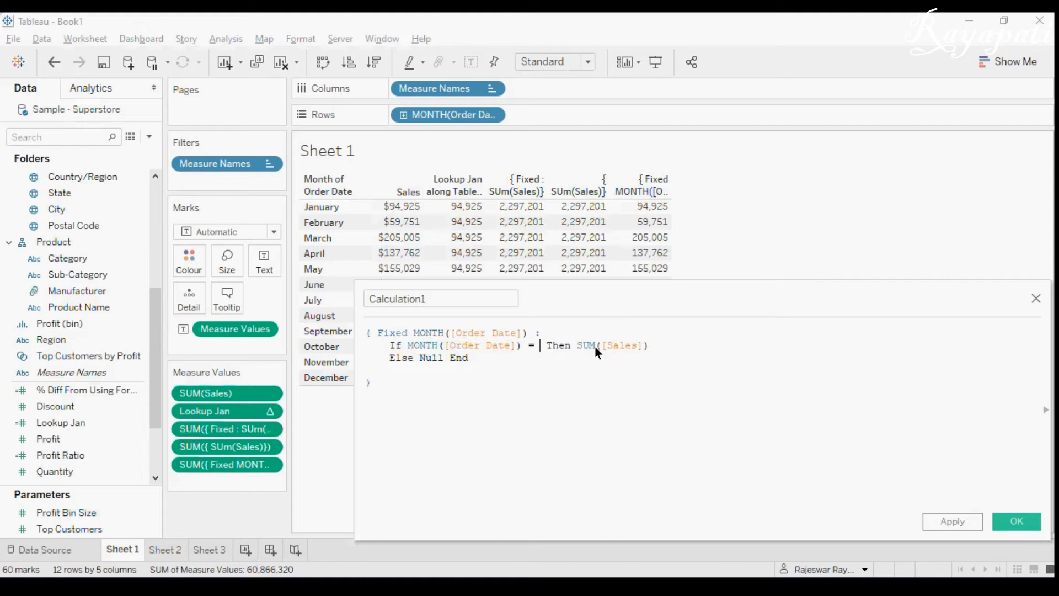
pyautogui.write('1')
pyautogui.click(512, 461)
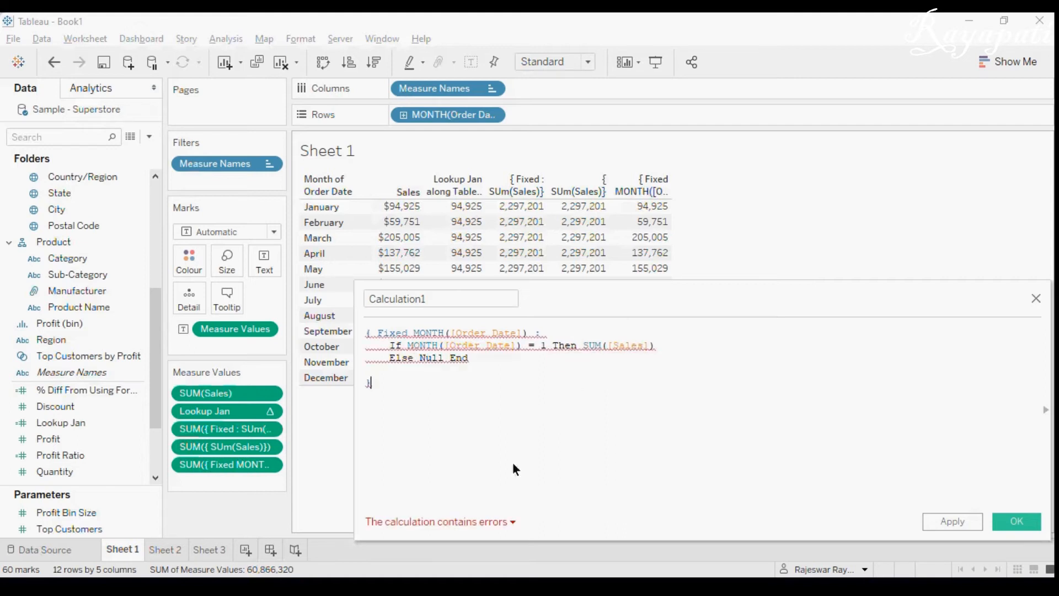
# - Check the remaining calculation error and remove the SUM function name before ([Sales]) in the Then part
pyautogui.click(463, 525)
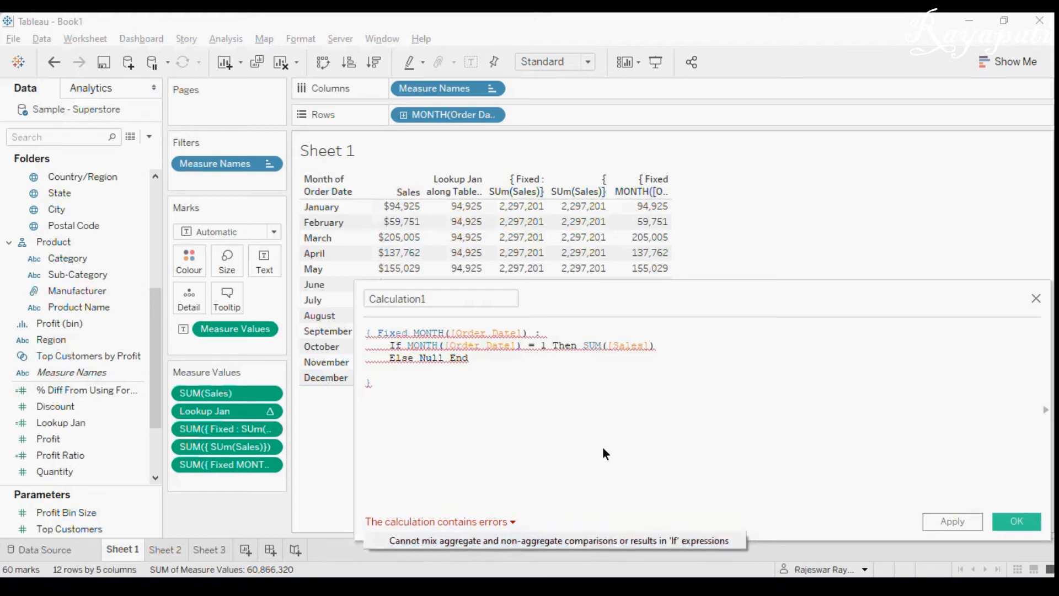
pyautogui.click(472, 377)
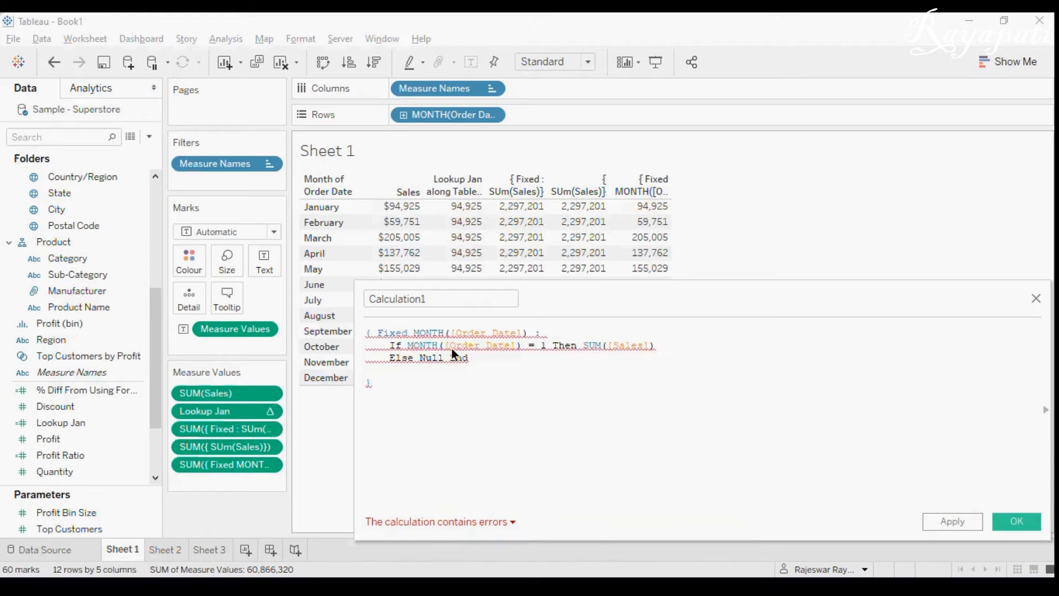
pyautogui.click(474, 349)
pyautogui.click(603, 349)
pyautogui.press('BackSpace')
pyautogui.press('BackSpace')
pyautogui.press('BackSpace')
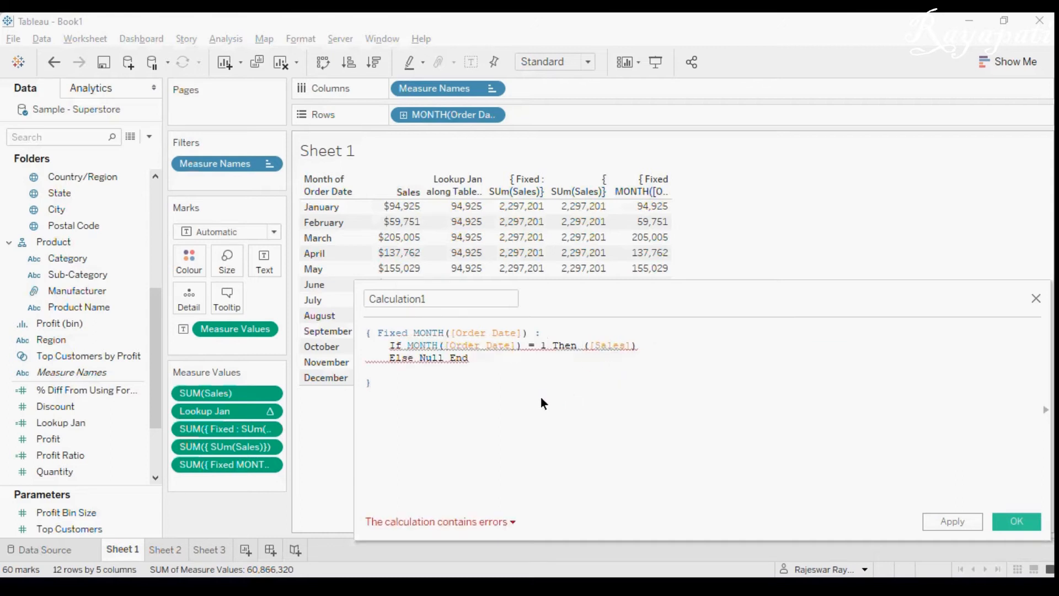
# - Check the level-of-detail error and wrap the entire If ... End expression in Sum( )
pyautogui.click(431, 522)
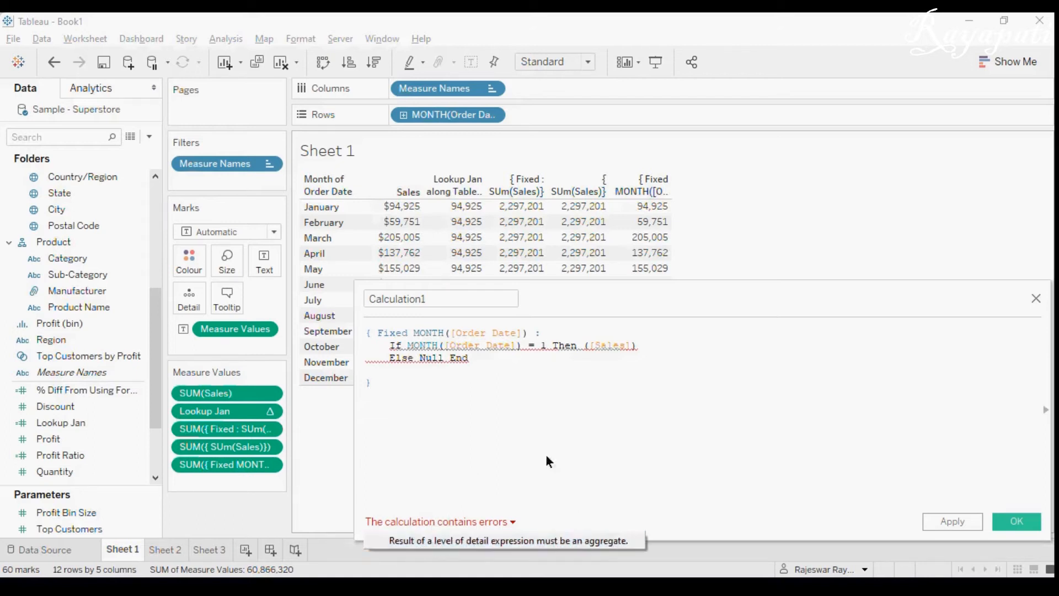
pyautogui.click(398, 367)
pyautogui.moveTo(382, 350); pyautogui.dragTo(402, 357)
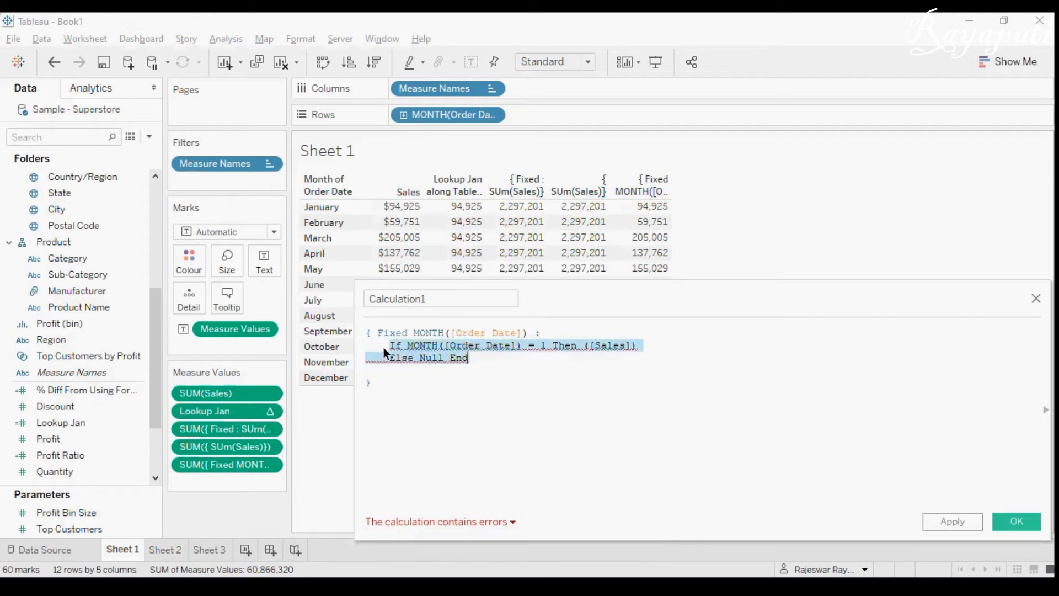
pyautogui.click(382, 348)
pyautogui.write('Sum ')
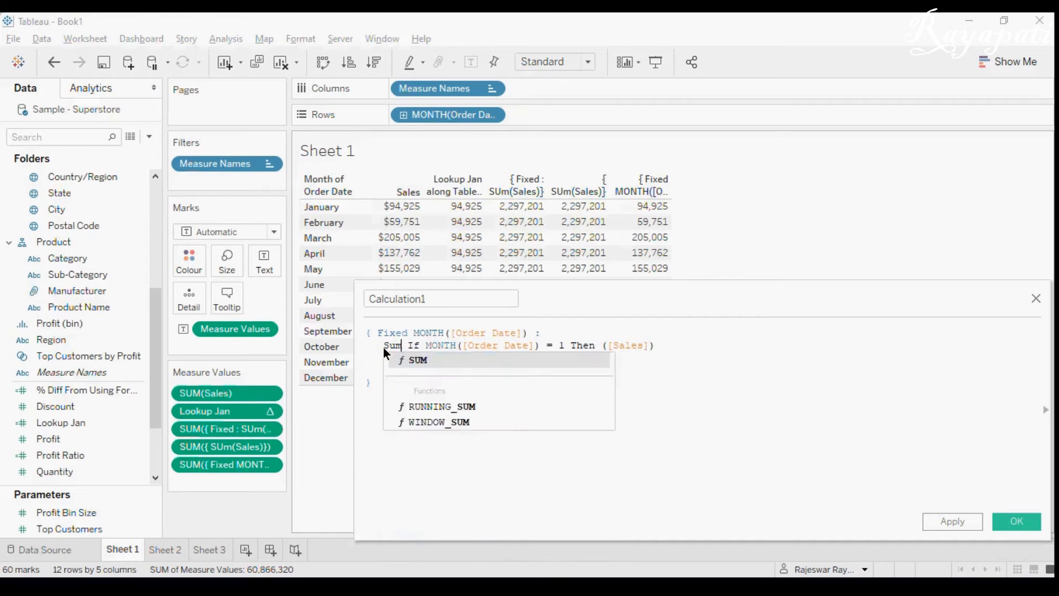
pyautogui.write('(')
pyautogui.click(489, 361)
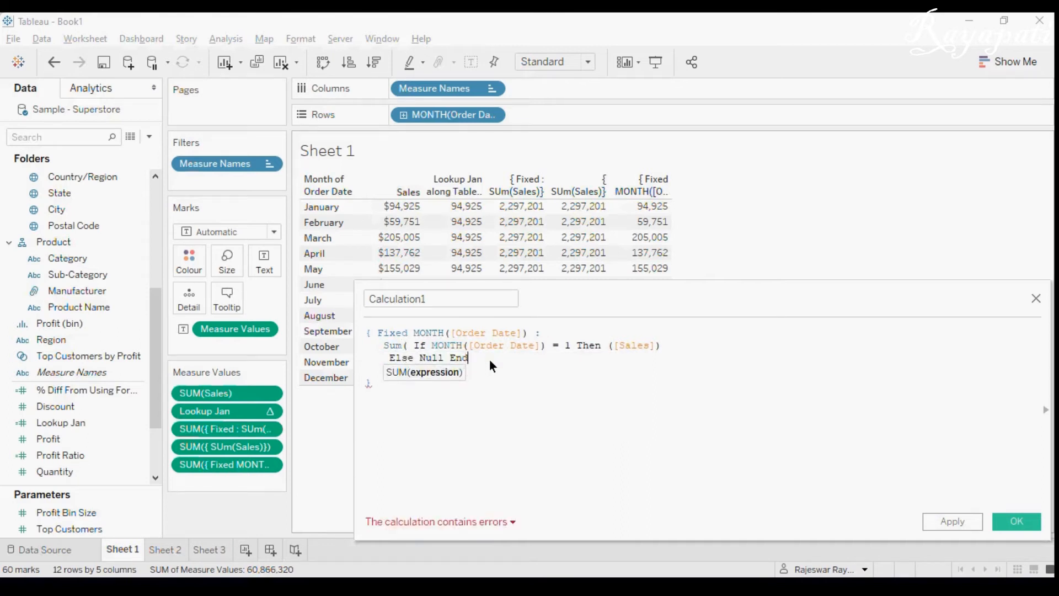
pyautogui.write(')')
pyautogui.click(500, 397)
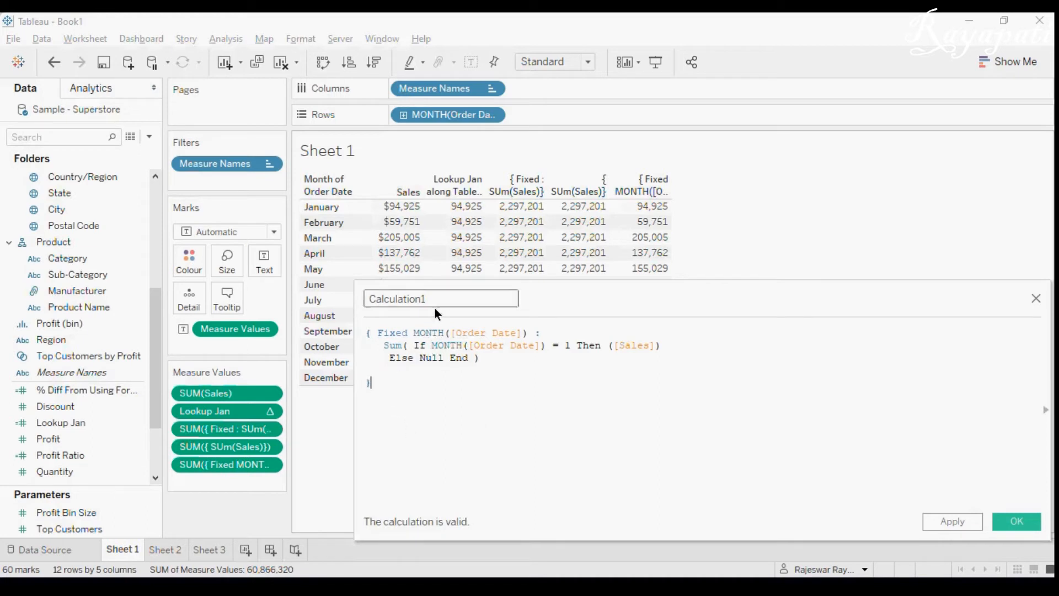
# - Name the calculated field Fixed Month Jan Sum Sales and save it
pyautogui.click(368, 299)
pyautogui.write('Finxed')
pyautogui.press('BackSpace')
pyautogui.press('BackSpace')
pyautogui.press('BackSpace')
pyautogui.press('BackSpace')
pyautogui.write('xed Month J')
pyautogui.write('um Sales')
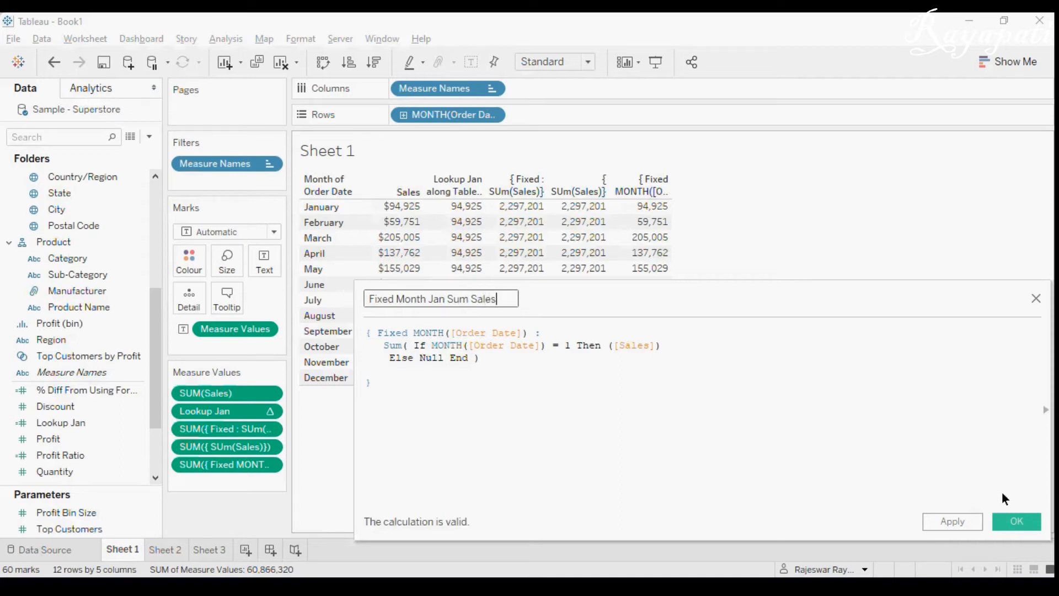
pyautogui.click(966, 527)
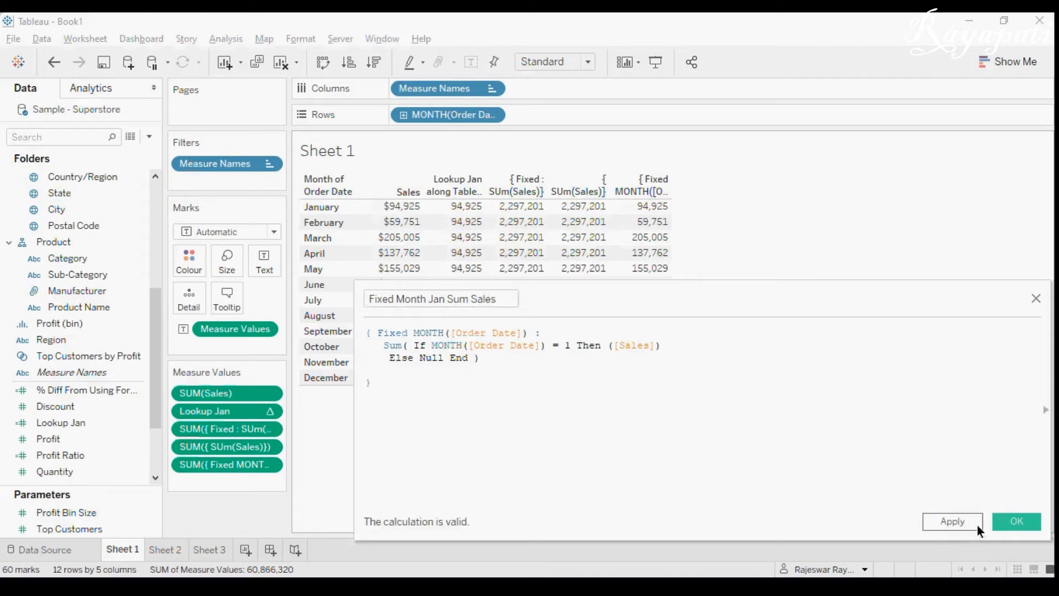
pyautogui.click(1007, 519)
# - Add Fixed Month Jan Sum Sales to the table and remove the { Fixed : SUm(Sales)} and { SUm(Sales)} measures
pyautogui.moveTo(77, 424)
pyautogui.mouseDown()
pyautogui.moveTo(209, 489)
pyautogui.moveTo(220, 479)
pyautogui.moveTo(279, 497)
pyautogui.moveTo(279, 521)
pyautogui.moveTo(227, 464)
pyautogui.moveTo(405, 524)
pyautogui.mouseUp()
pyautogui.moveTo(253, 429); pyautogui.dragTo(399, 472)
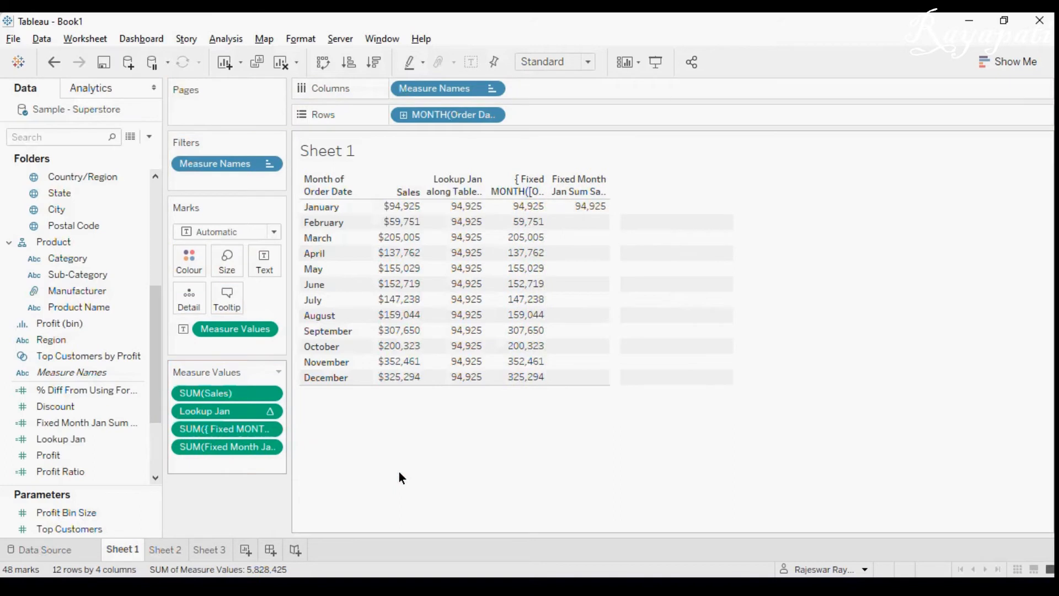
pyautogui.moveTo(589, 210)
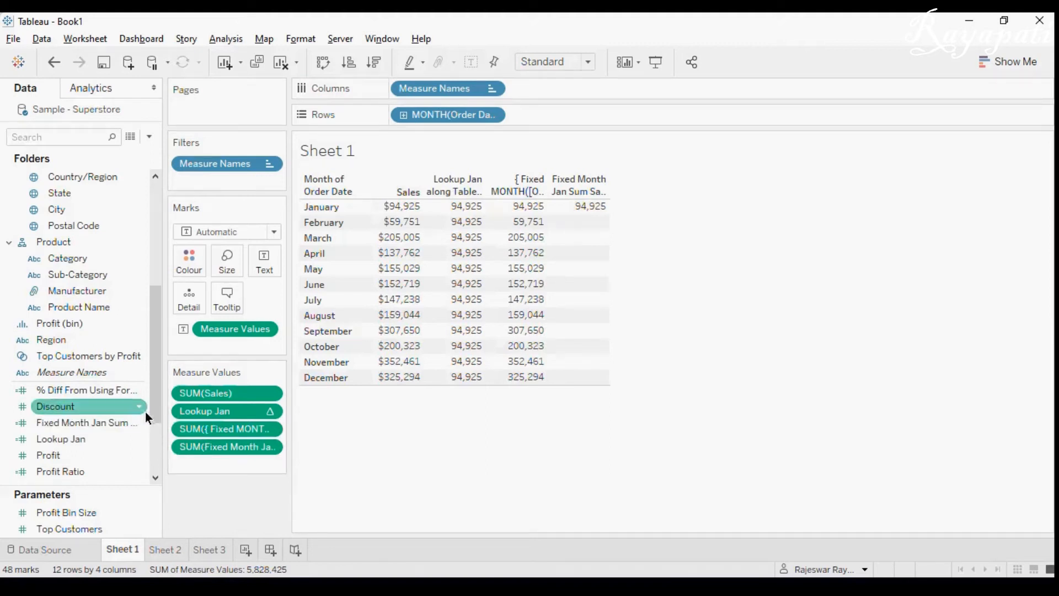
# - Duplicate the Fixed Month Jan Sum Sales field and open the copy for editing
pyautogui.rightClick(110, 421)
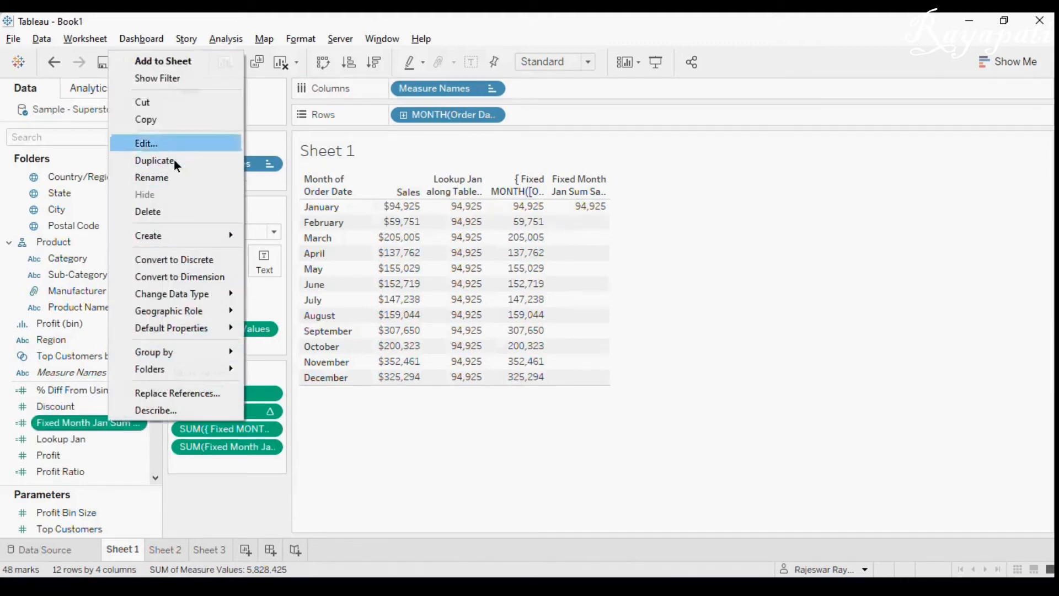
pyautogui.click(175, 157)
pyautogui.click(97, 441)
pyautogui.rightClick(106, 442)
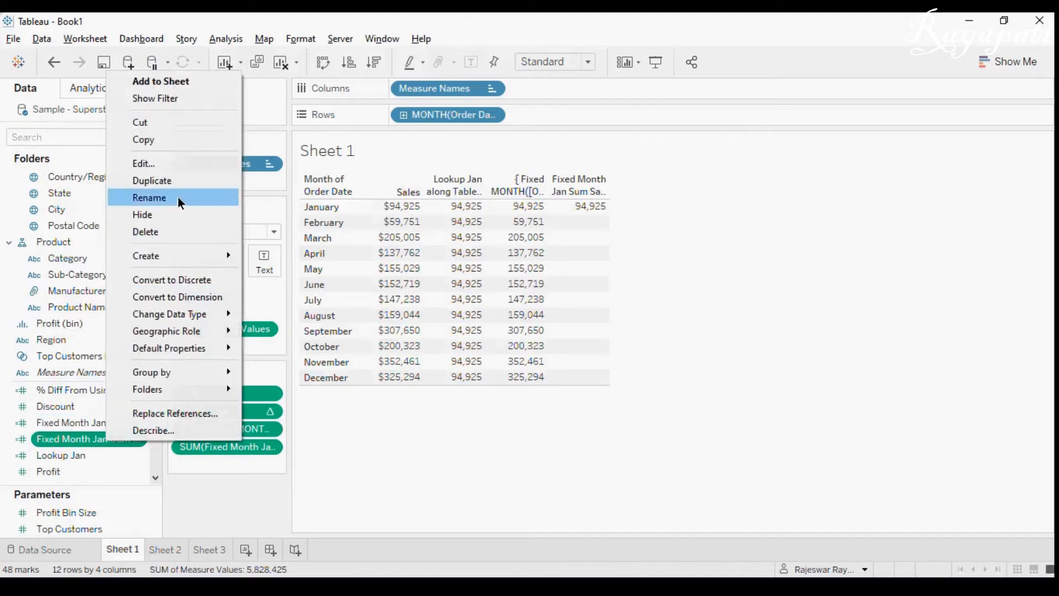
pyautogui.click(168, 165)
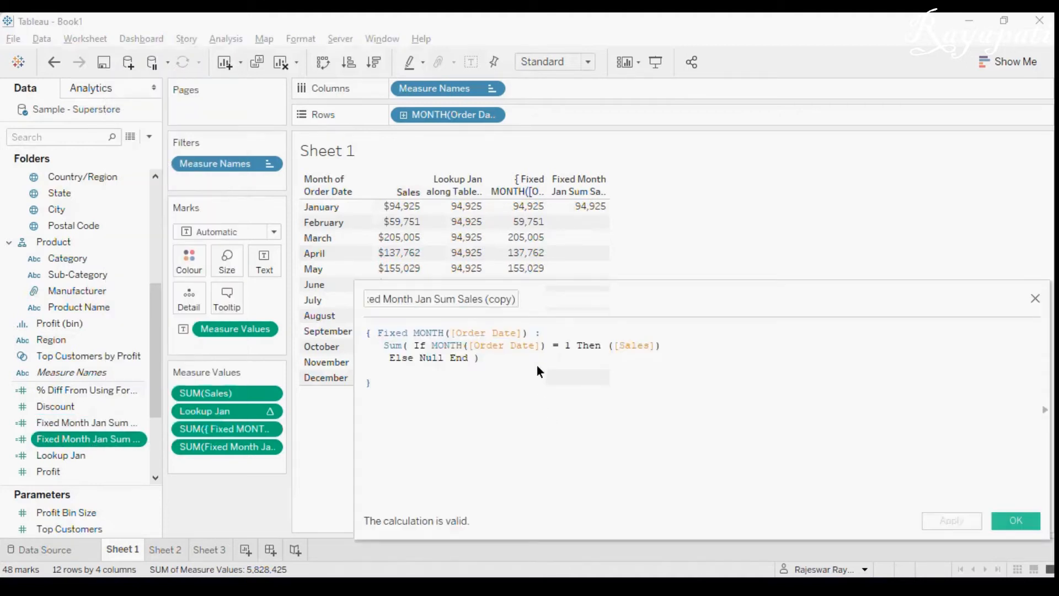
# - Rename the copied calculated field as Fixed Month Jan Sum Sales All along
pyautogui.click(514, 298)
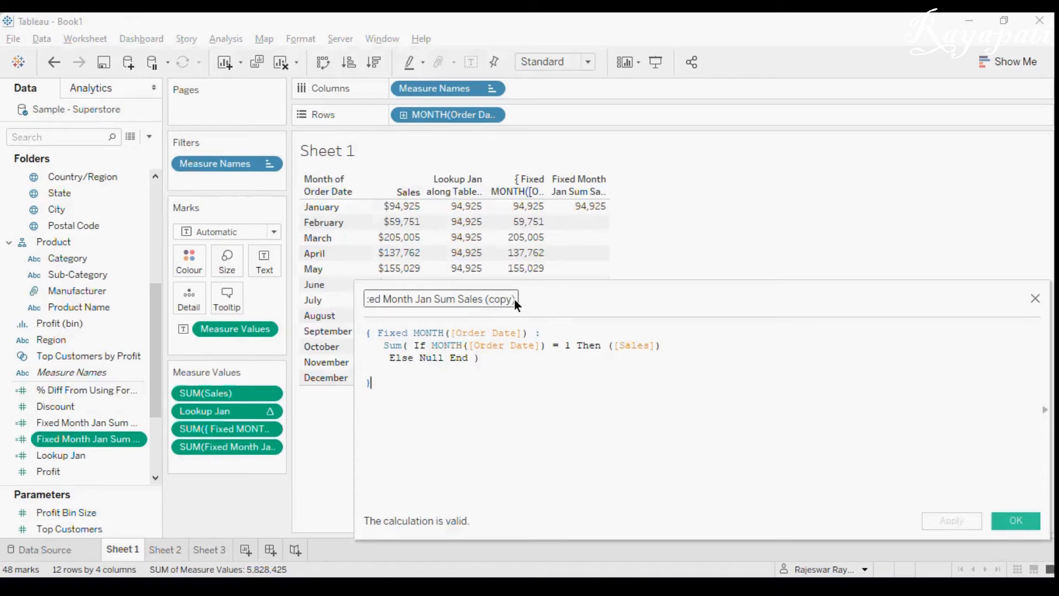
pyautogui.press('BackSpace')
pyautogui.press('BackSpace')
pyautogui.press('BackSpace')
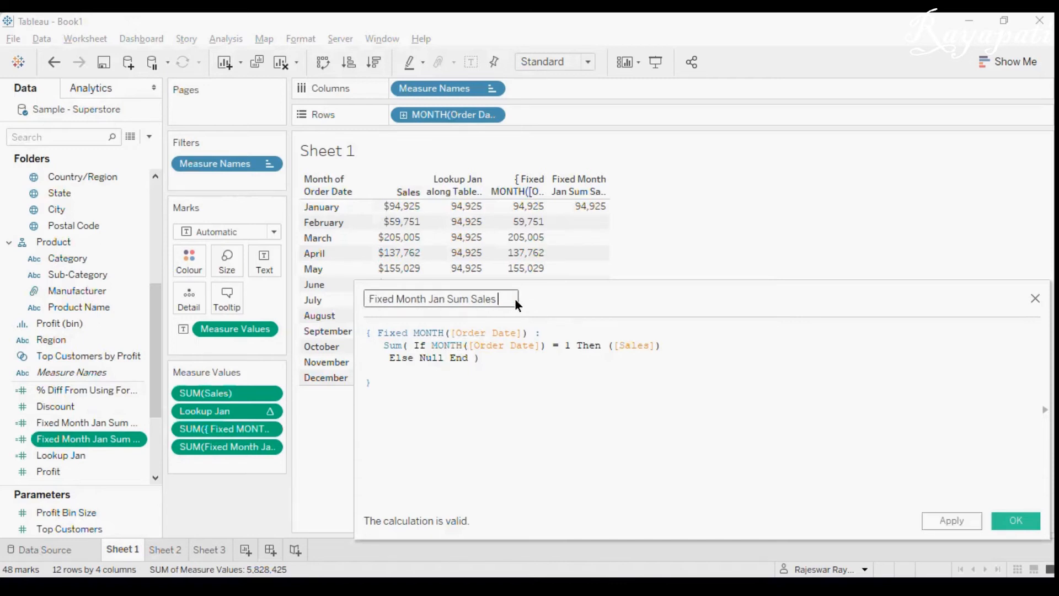
pyautogui.write('All alon')
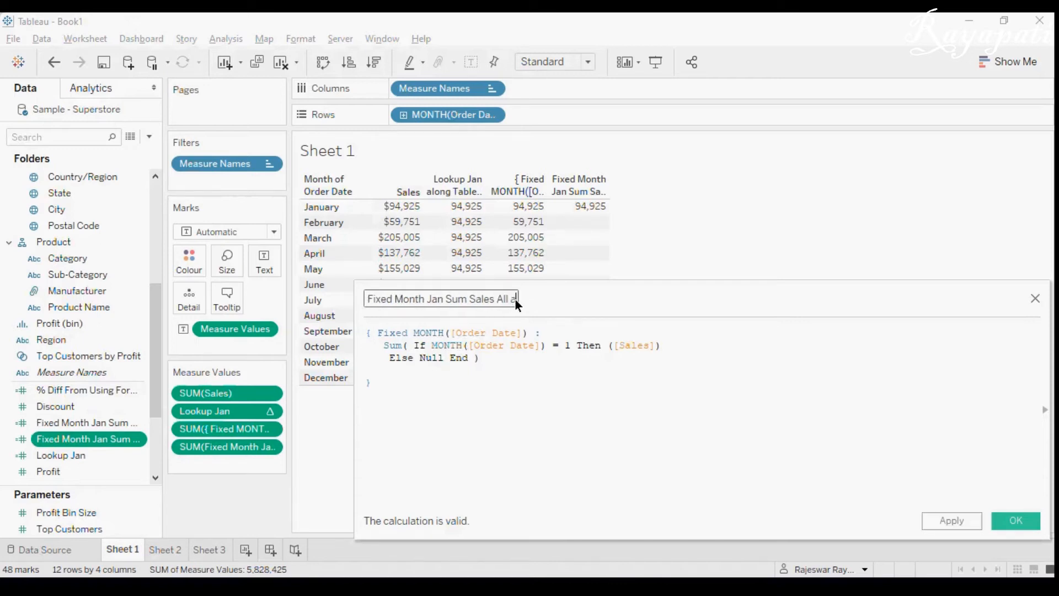
pyautogui.write('g')
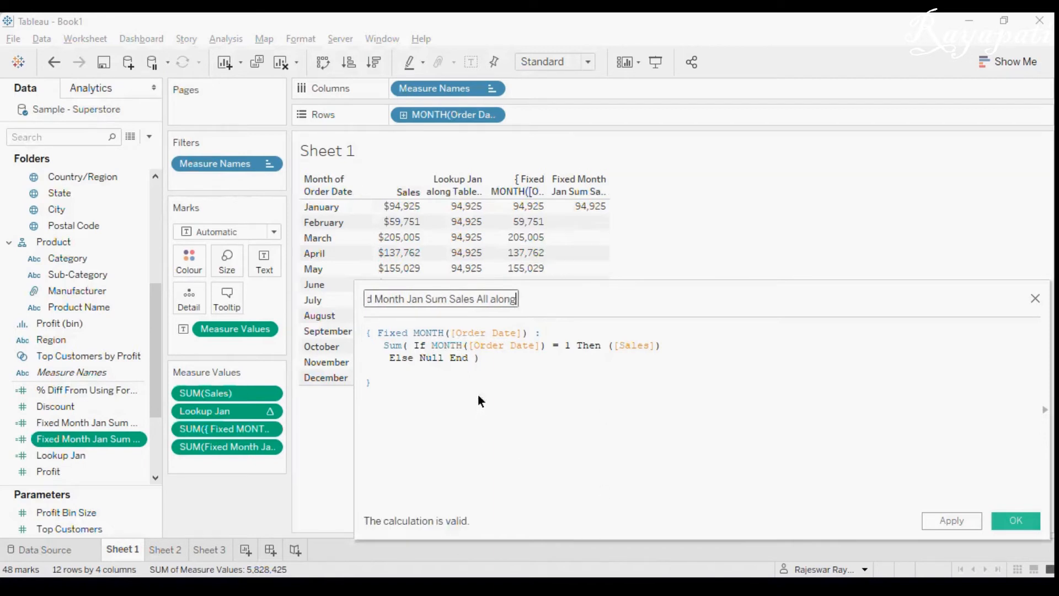
# - Examine the copied formula's Fixed month scope, its January condition and the Sales value it returns
pyautogui.moveTo(367, 333); pyautogui.dragTo(404, 392)
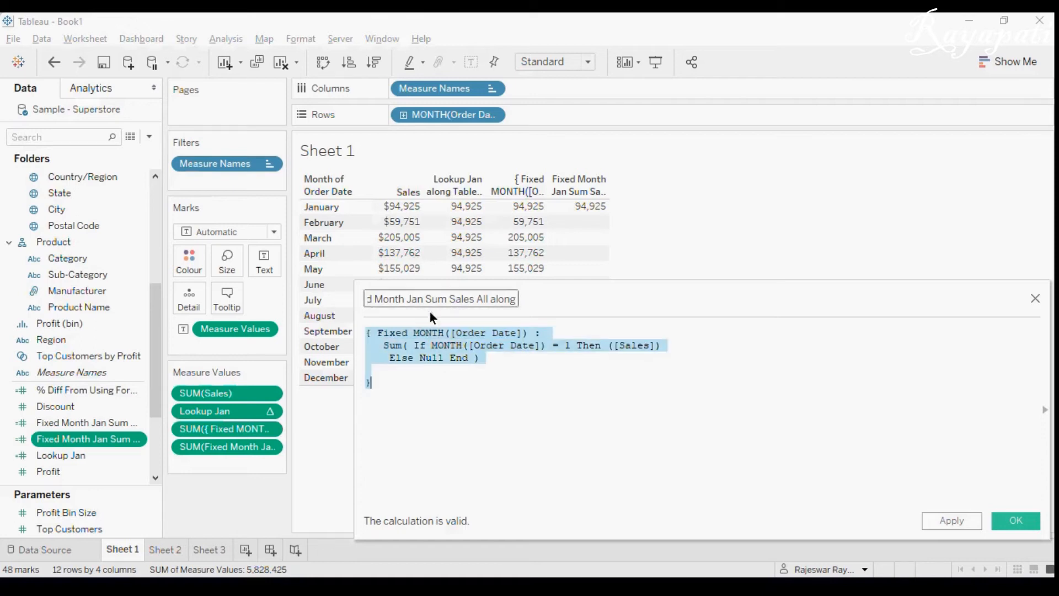
pyautogui.click(437, 338)
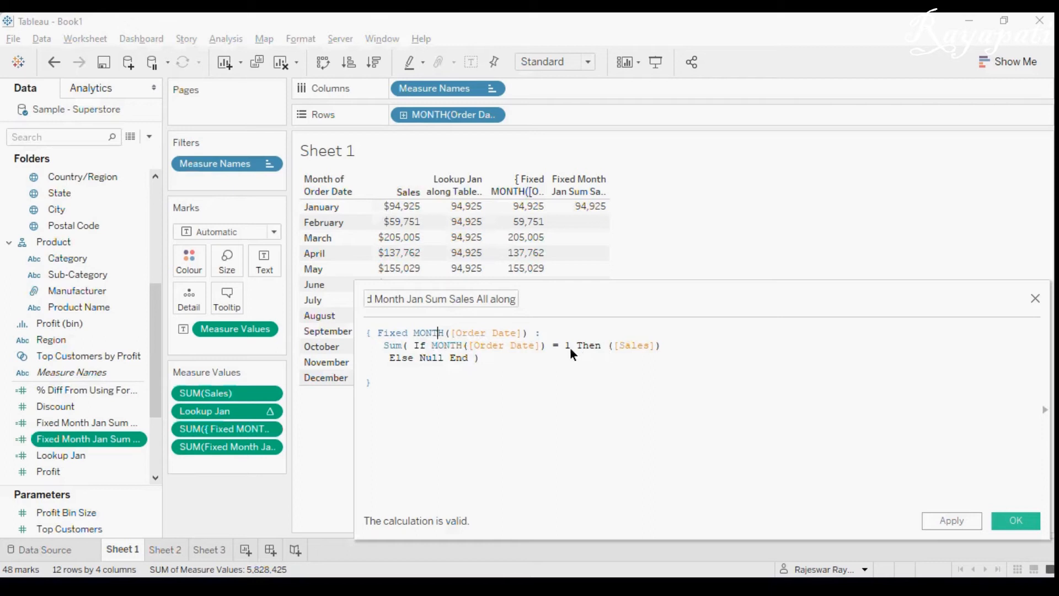
pyautogui.moveTo(450, 347); pyautogui.dragTo(522, 347)
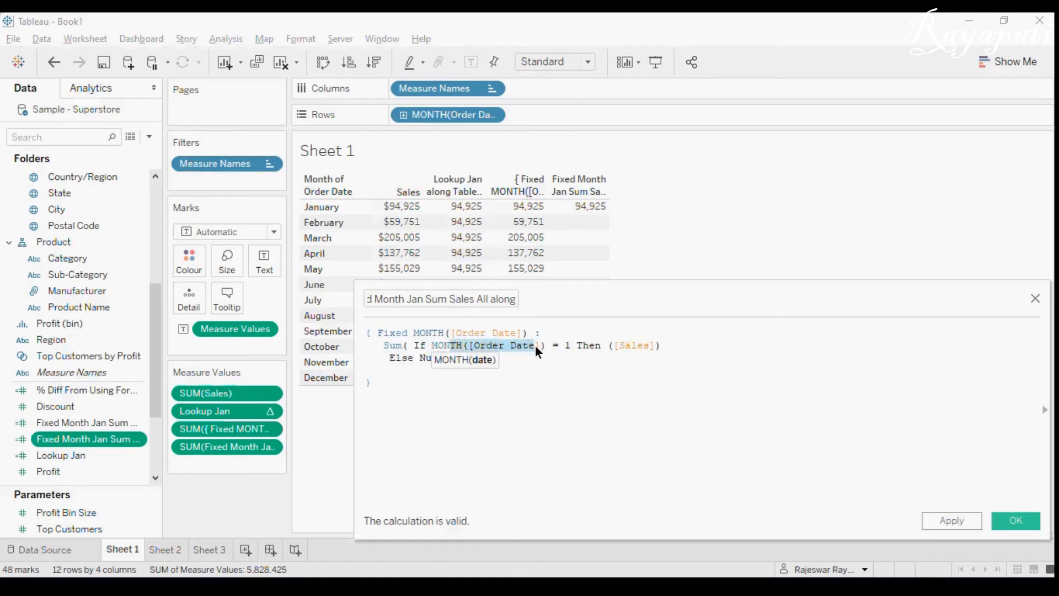
pyautogui.moveTo(611, 346); pyautogui.dragTo(647, 342)
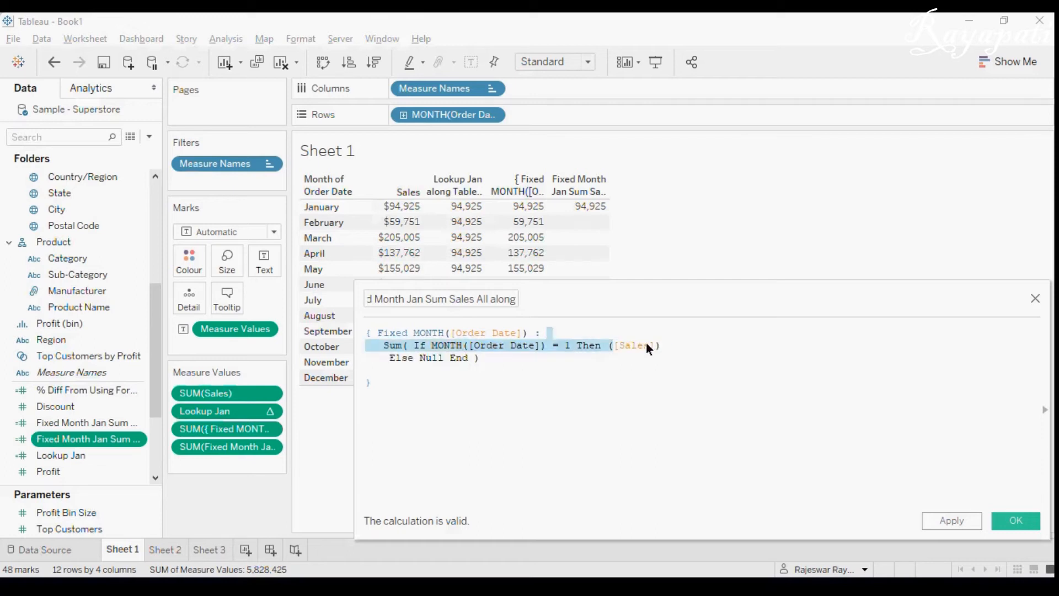
pyautogui.click(471, 369)
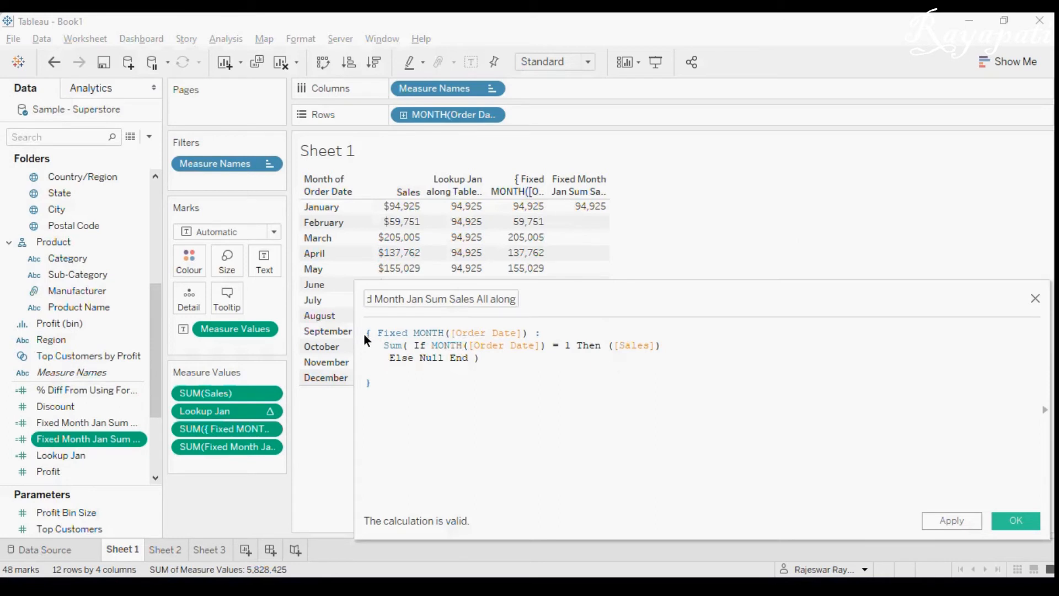
pyautogui.moveTo(366, 334); pyautogui.dragTo(385, 382)
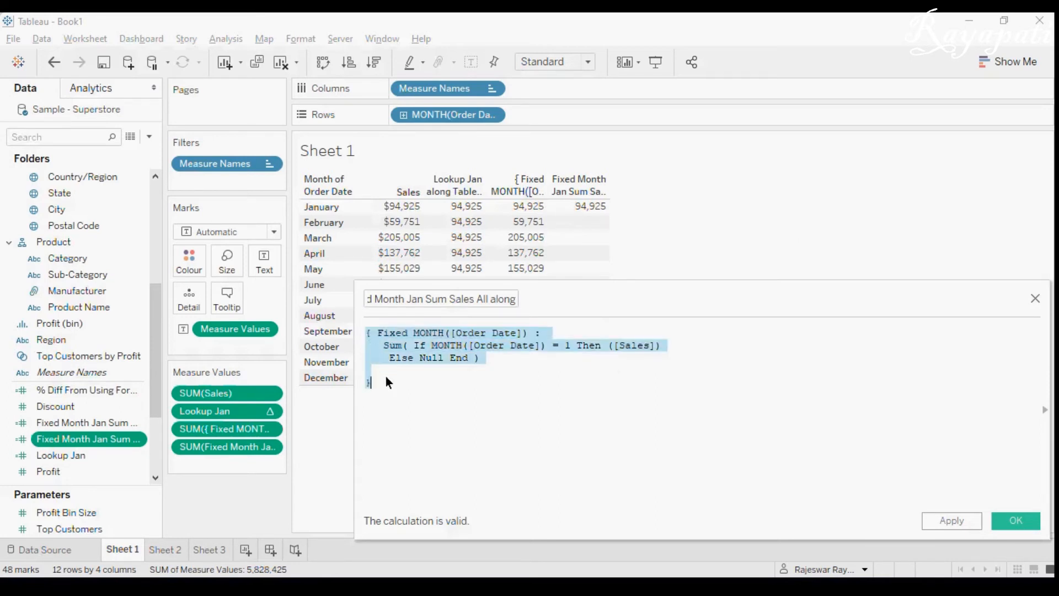
pyautogui.click(413, 392)
# - Enclose the entire Fixed expression in an outer pair of curly braces, each on its own line
pyautogui.click(365, 335)
pyautogui.press('Return')
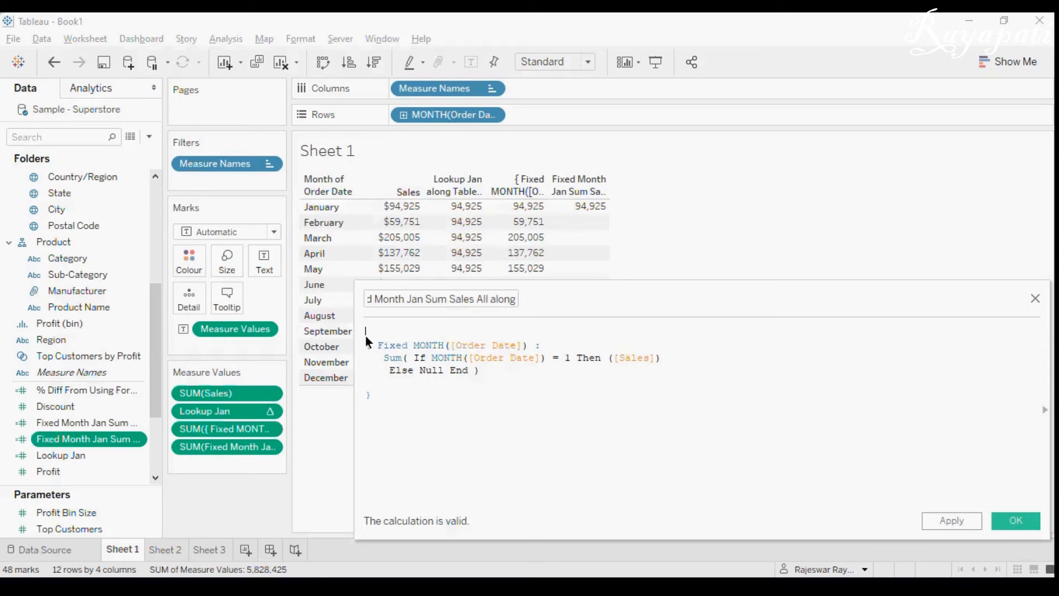
pyautogui.write('{')
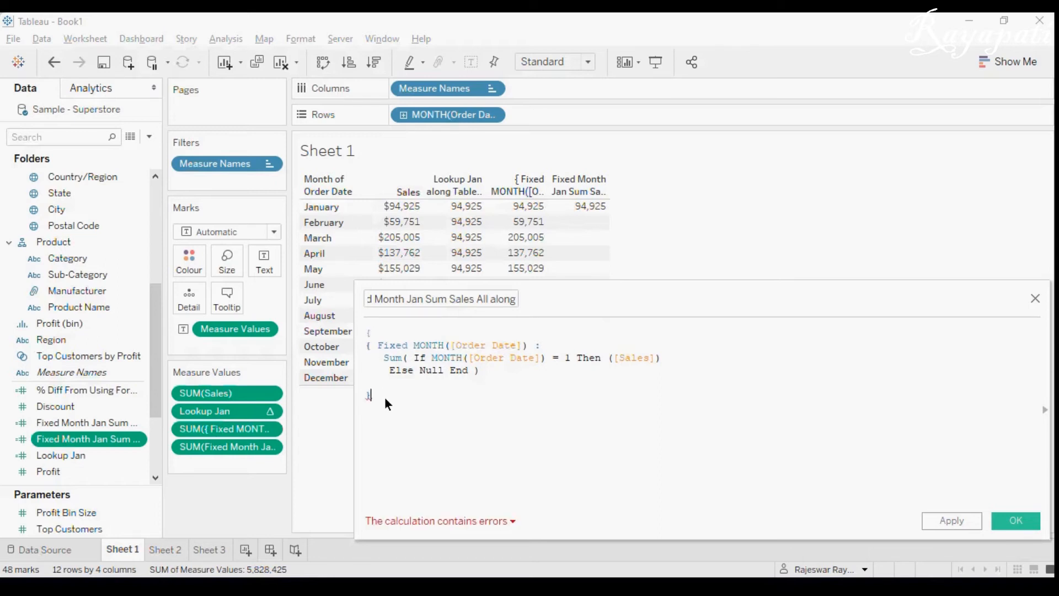
pyautogui.press('Return')
pyautogui.write('}')
# - Check the calculation error and wrap the inner Fixed expression in Sum( ) inside the outer braces
pyautogui.click(450, 521)
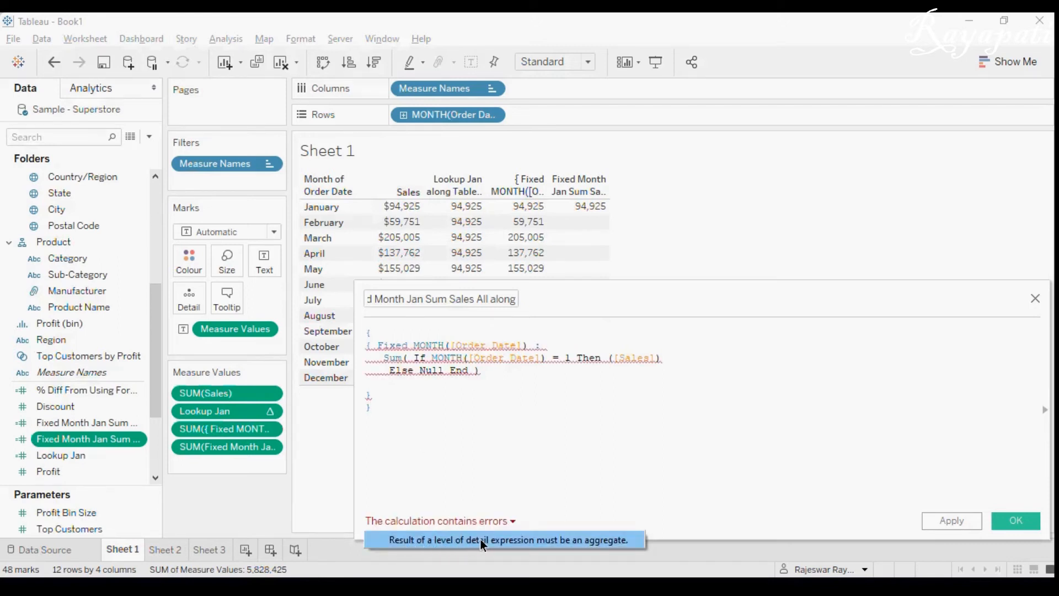
pyautogui.click(540, 430)
pyautogui.click(368, 347)
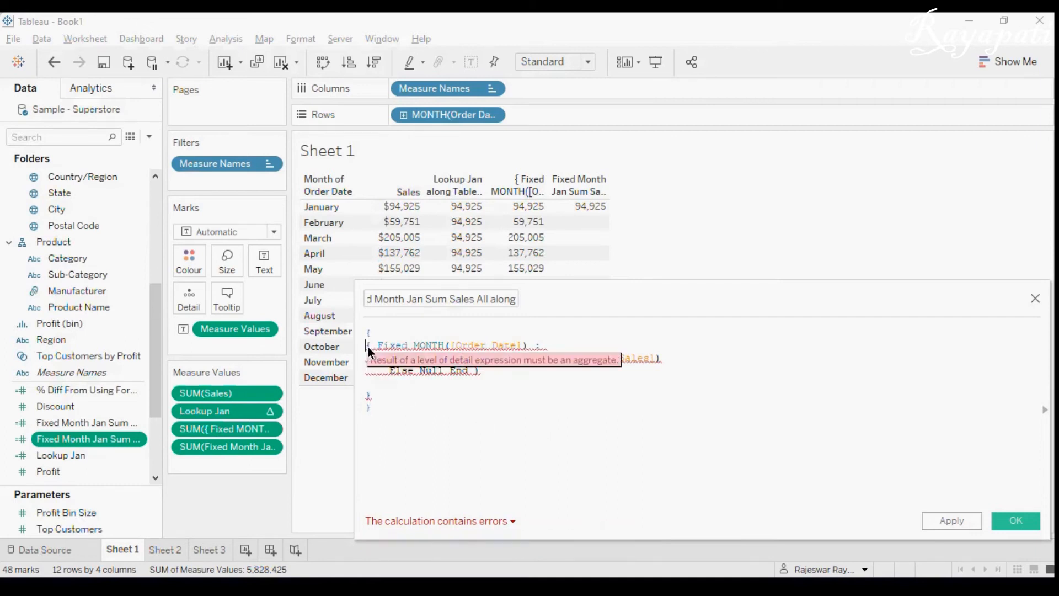
pyautogui.write('Sum')
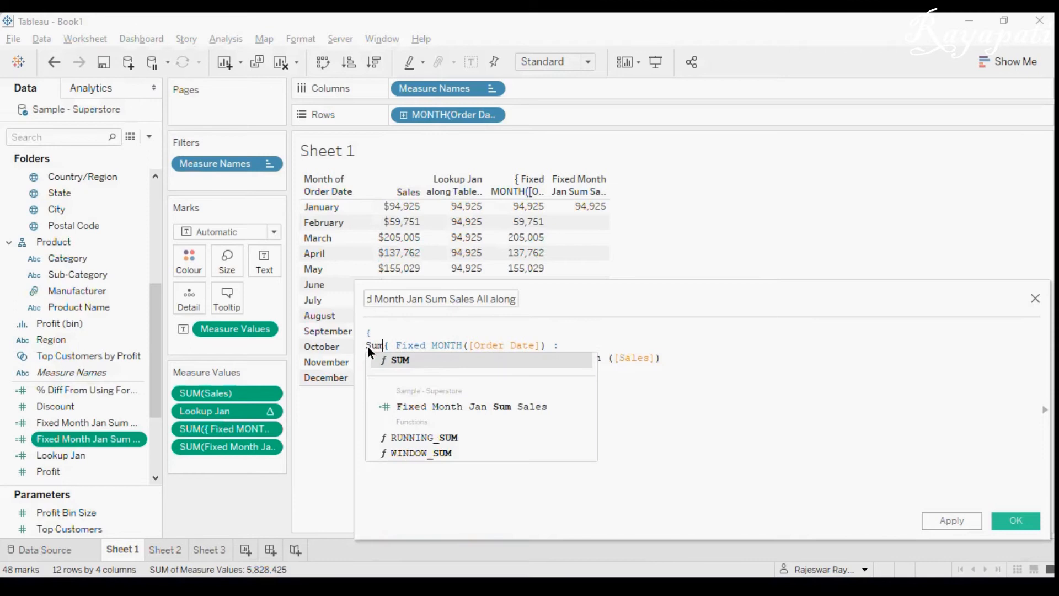
pyautogui.write('(')
pyautogui.click(426, 409)
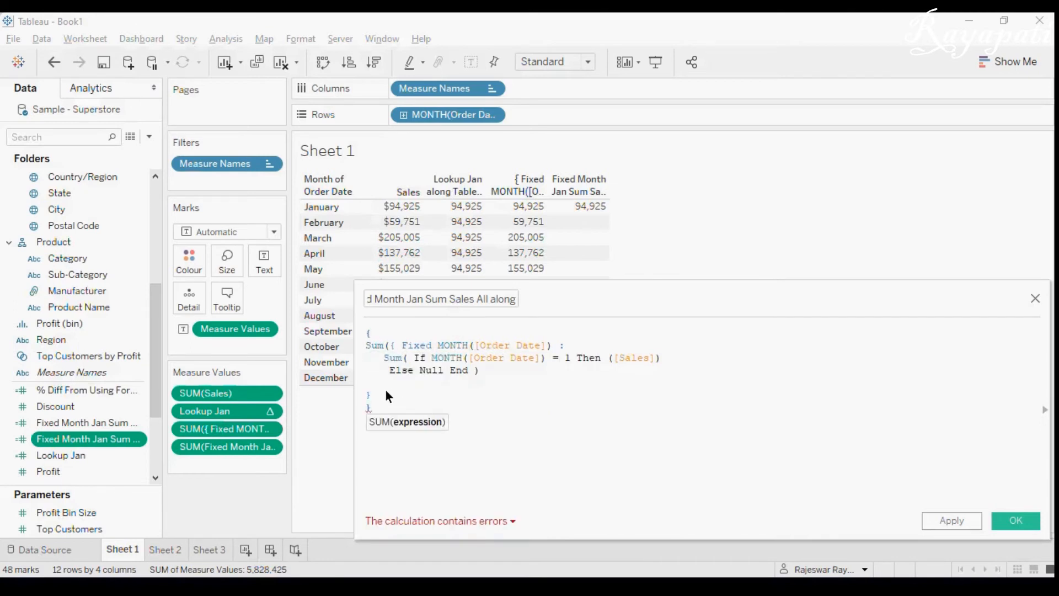
pyautogui.press('BackSpace')
pyautogui.press('BackSpace')
pyautogui.write(')')
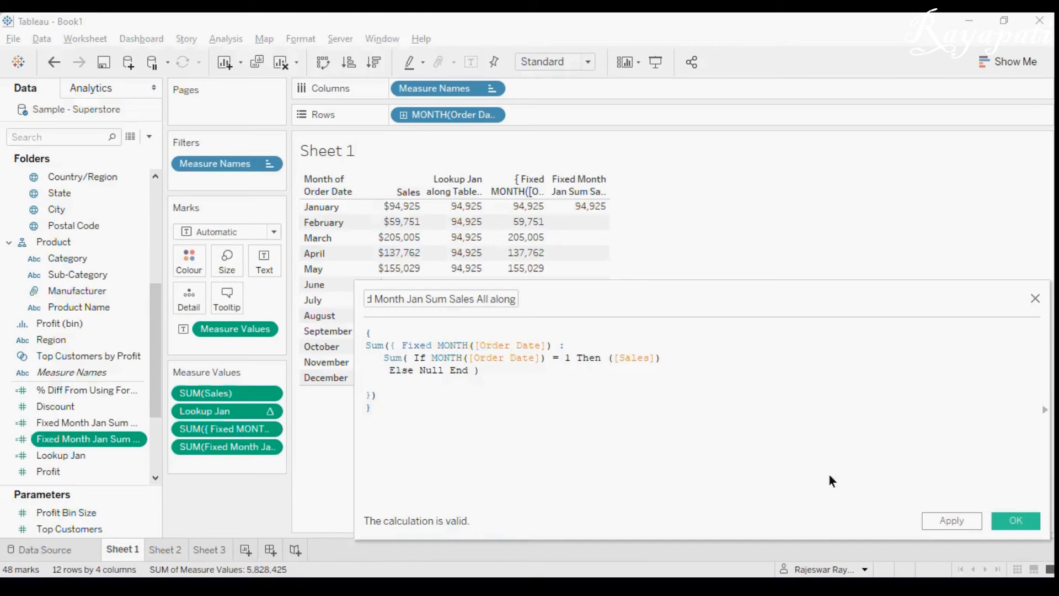
# - Apply and save the calculated field, and add Fixed Month Jan Sum Sales All along to the table as the last measure
pyautogui.click(963, 521)
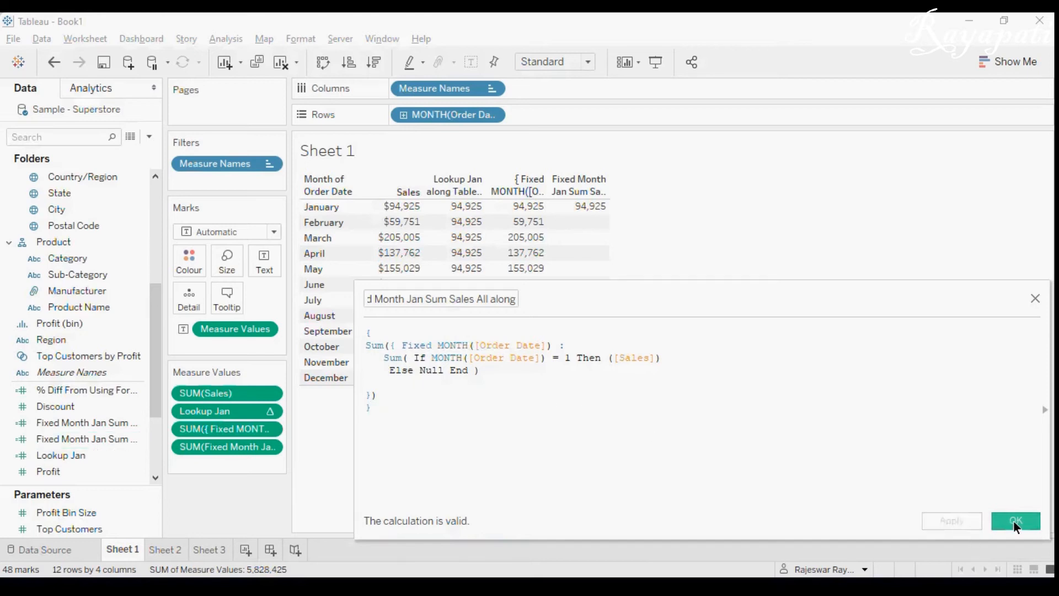
pyautogui.click(1016, 521)
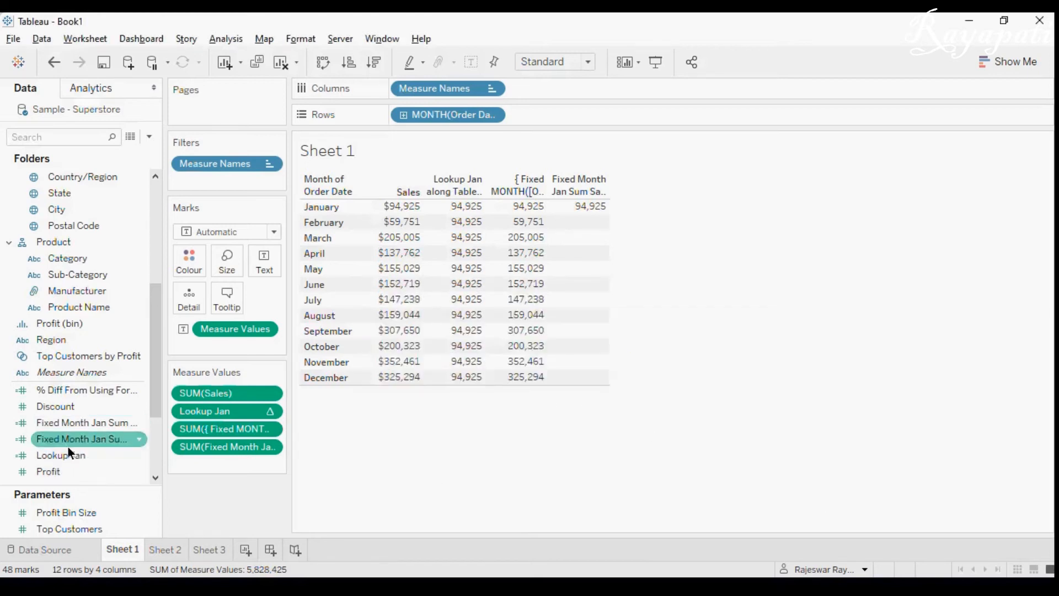
pyautogui.moveTo(64, 445); pyautogui.dragTo(204, 465)
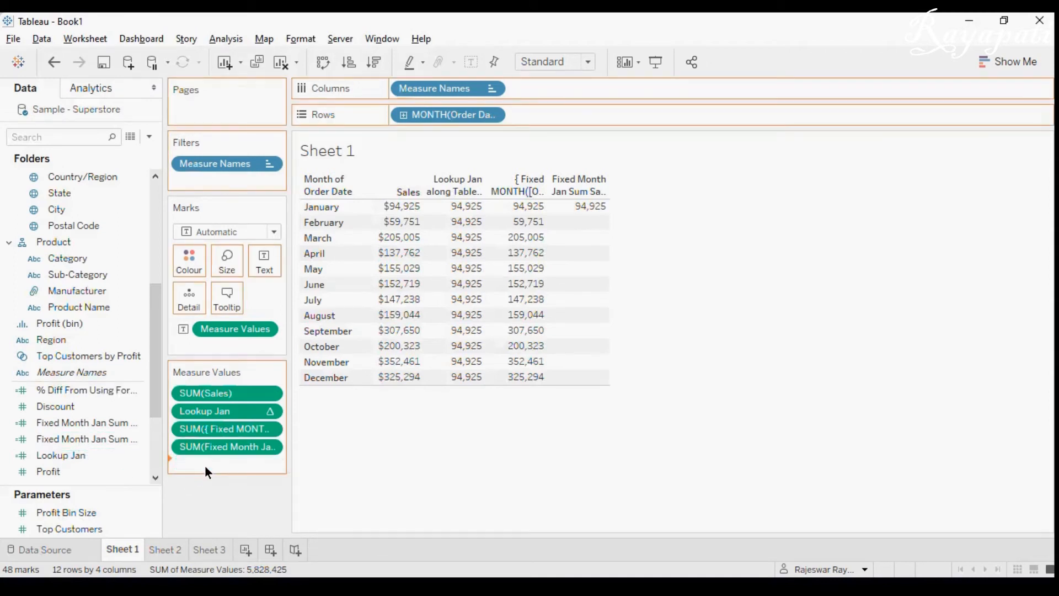
pyautogui.moveTo(658, 242)
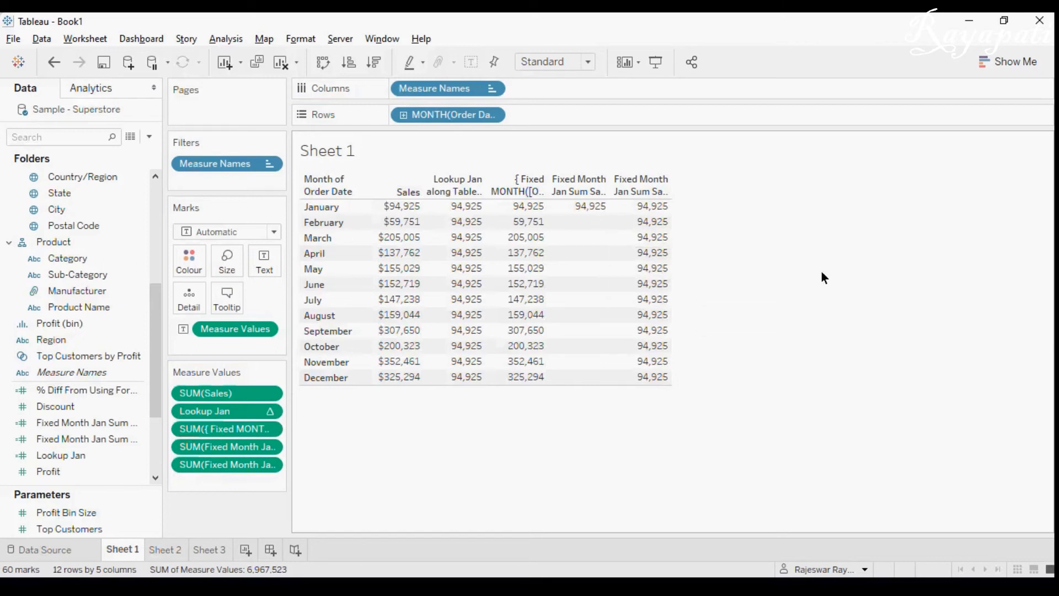
# - Create a new calculated field and begin its formula with Sum([Sales]) -
pyautogui.click(225, 39)
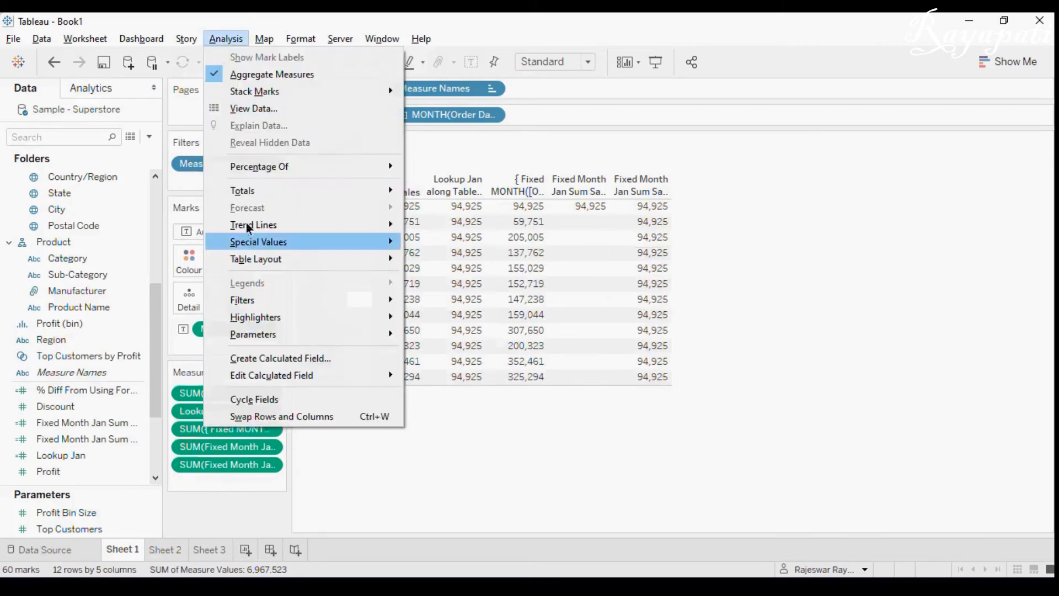
pyautogui.click(300, 357)
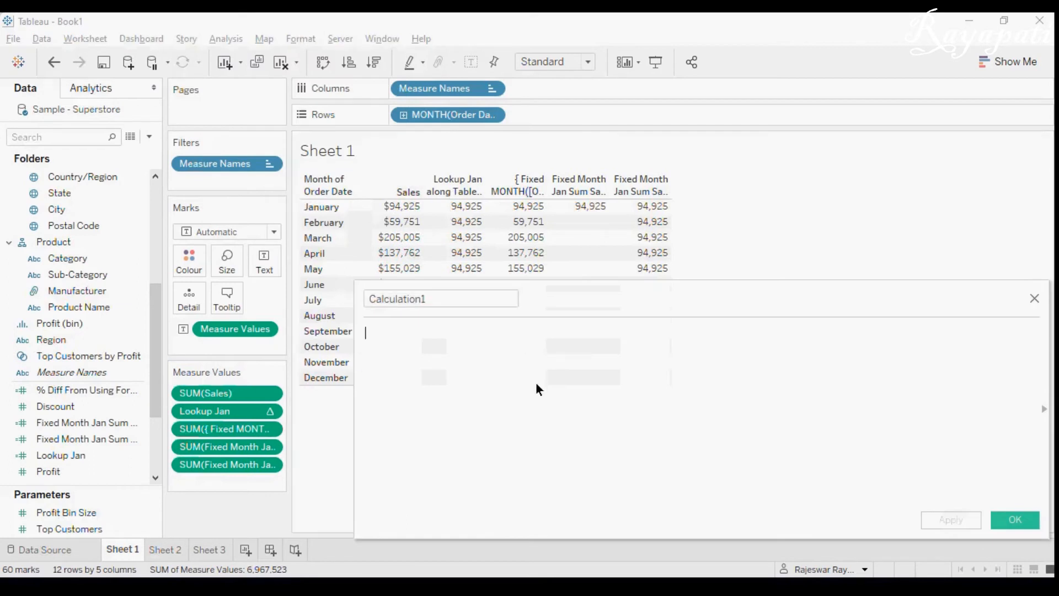
pyautogui.write('Sum')
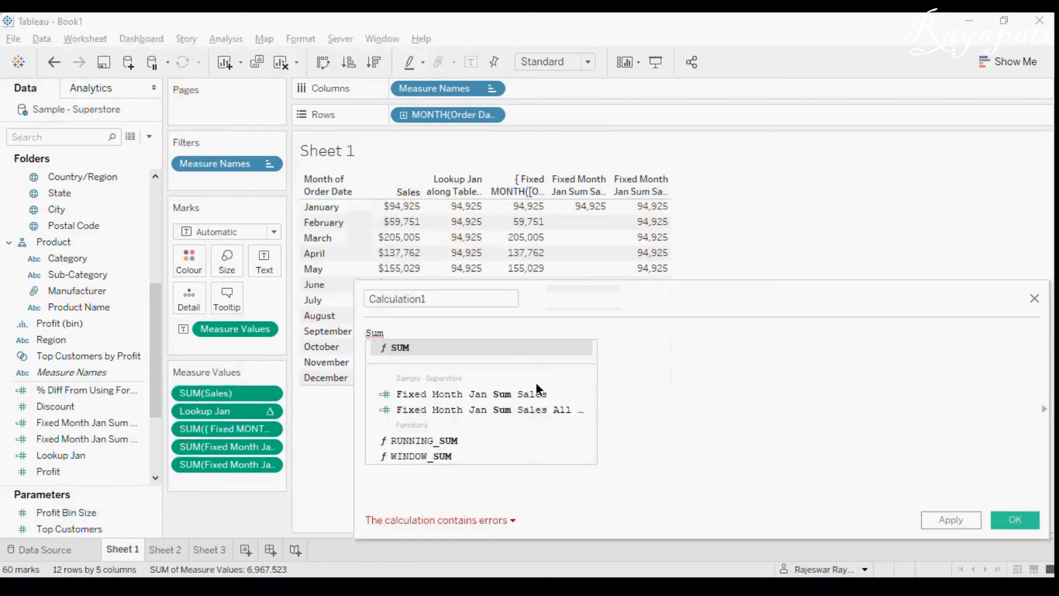
pyautogui.write('(Sas')
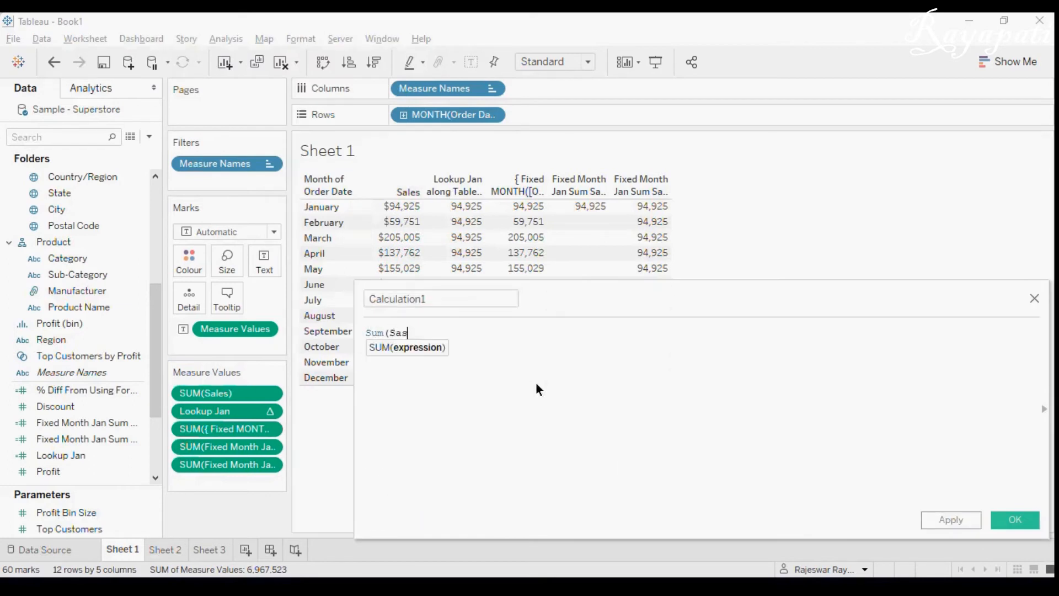
pyautogui.press('BackSpace')
pyautogui.press('Return')
pyautogui.write(') -')
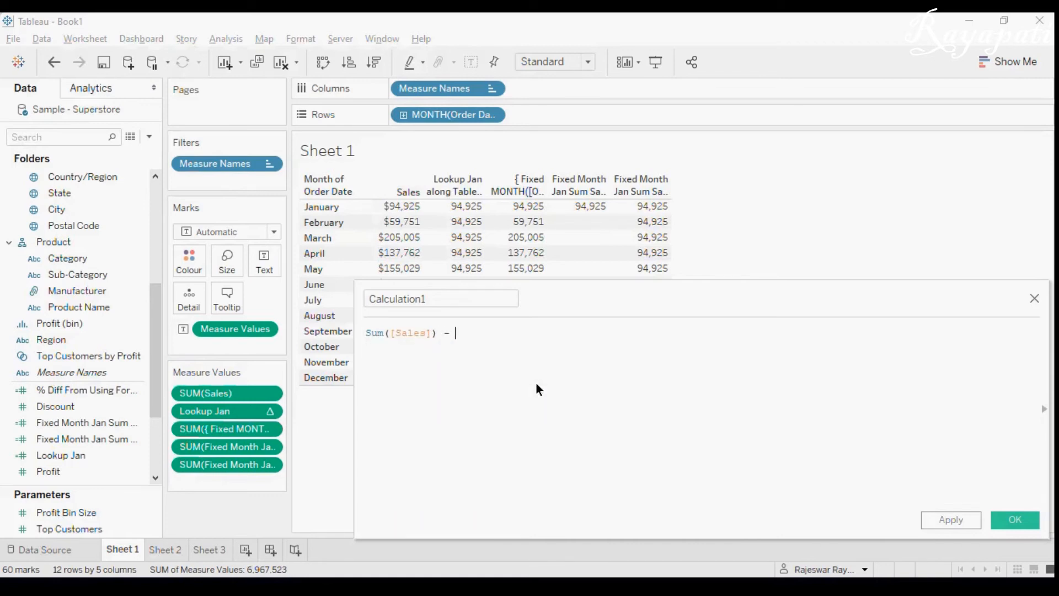
# - Complete the difference formula by subtracting the field Fixed Month Jan Sum Sales All along, wrapped in Sum( )
pyautogui.moveTo(53, 441); pyautogui.dragTo(515, 338)
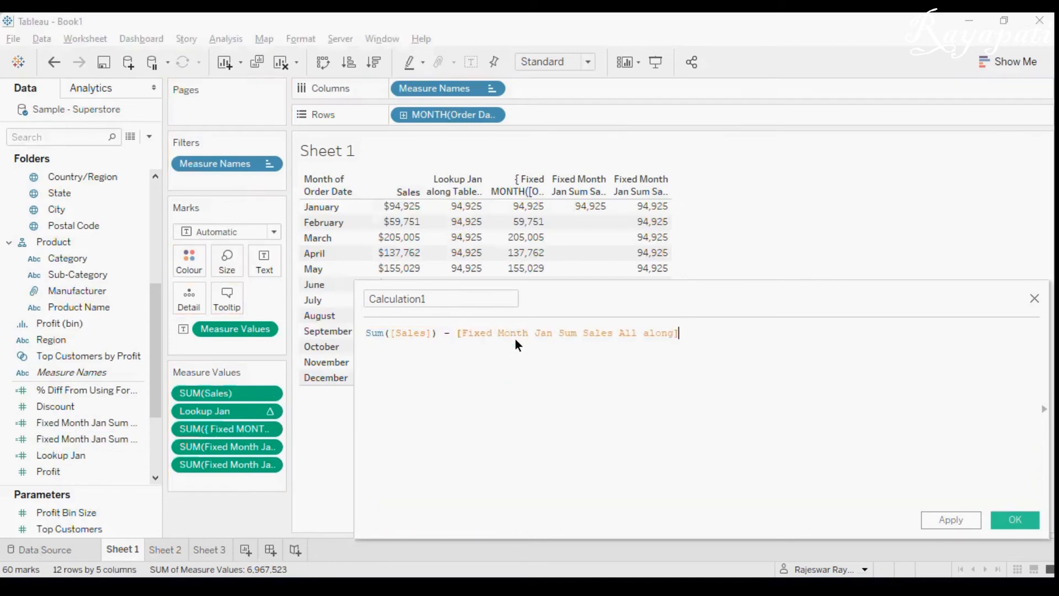
pyautogui.click(457, 336)
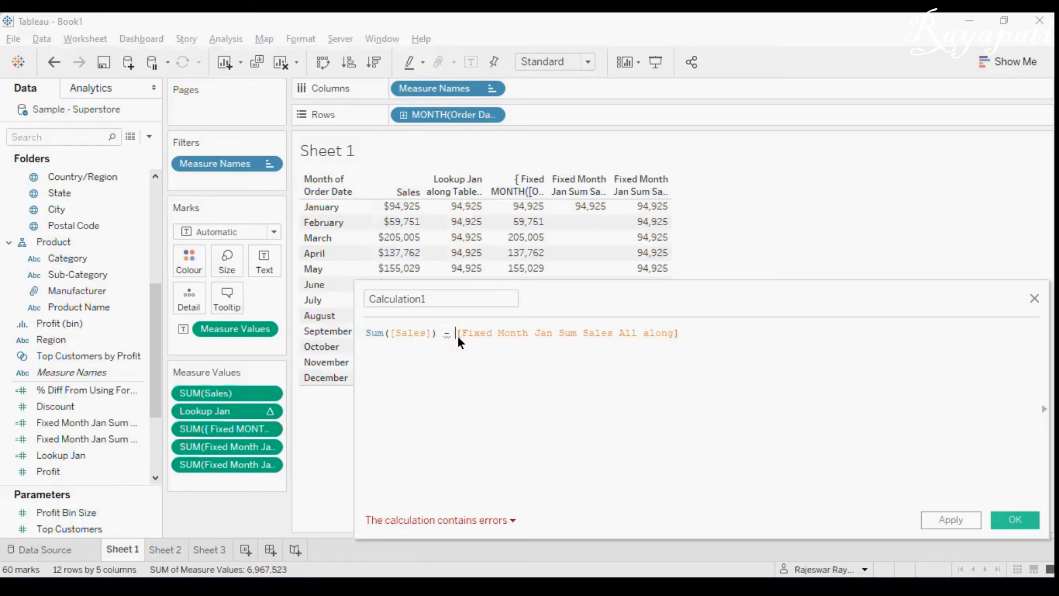
pyautogui.write('Sum')
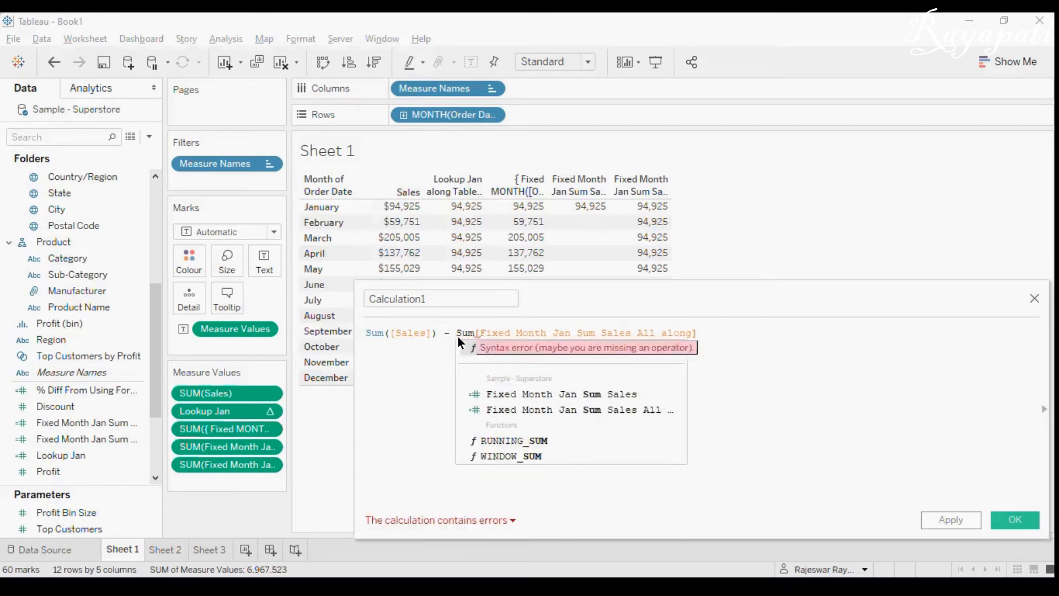
pyautogui.write('(')
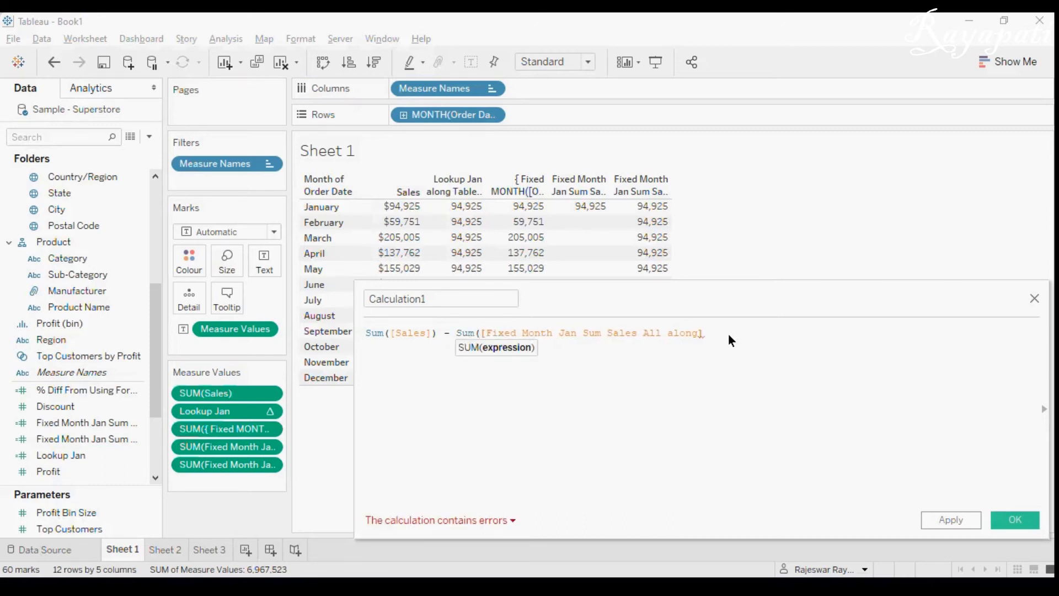
pyautogui.click(729, 336)
pyautogui.write(')')
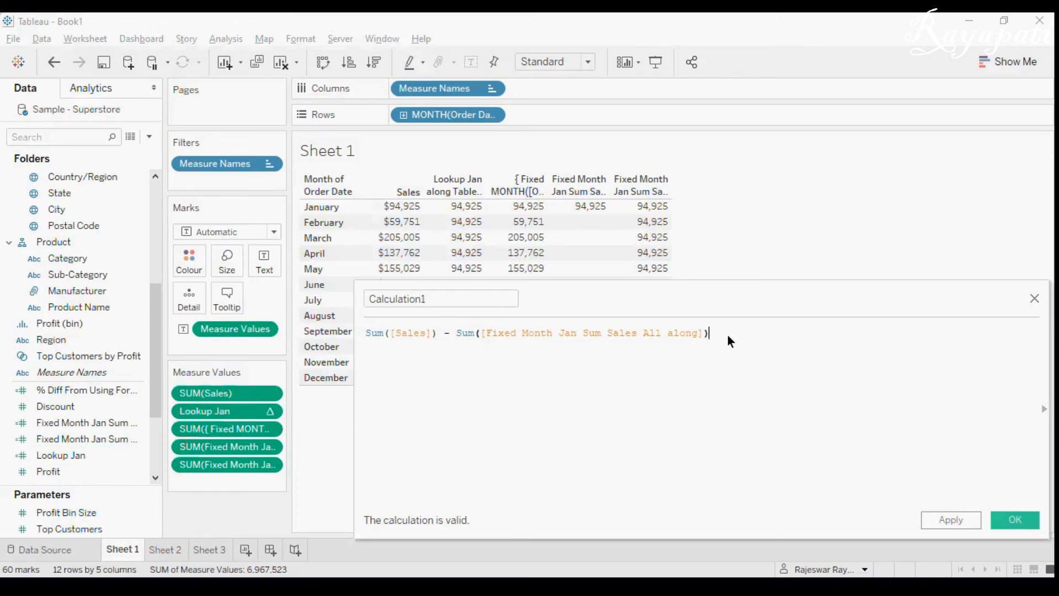
# - Name the new calculation % Diff From, save it, and add it to the table as the last measure
pyautogui.click(478, 304)
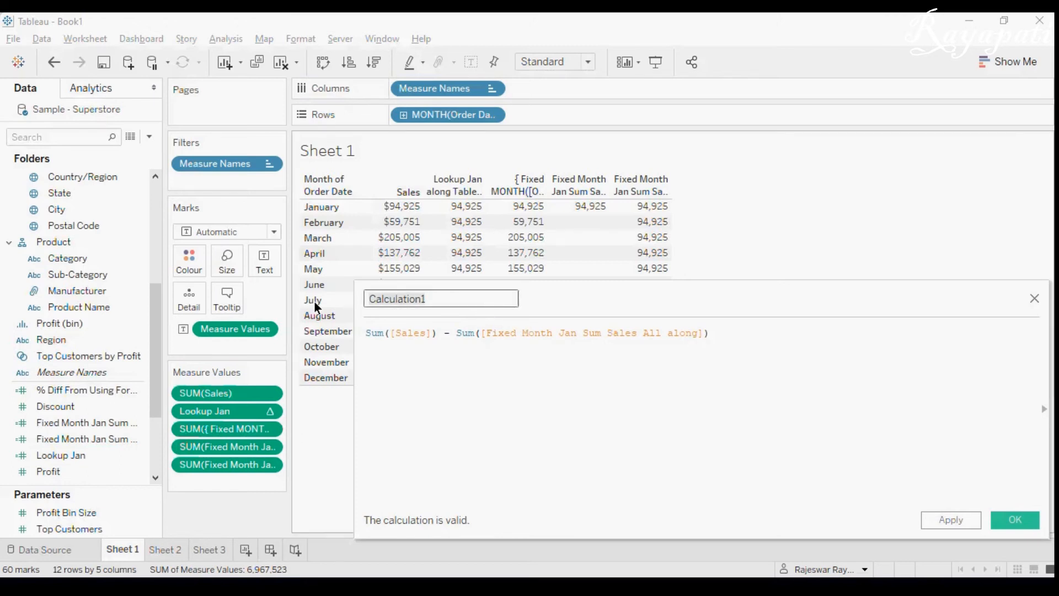
pyautogui.write('% Diff From')
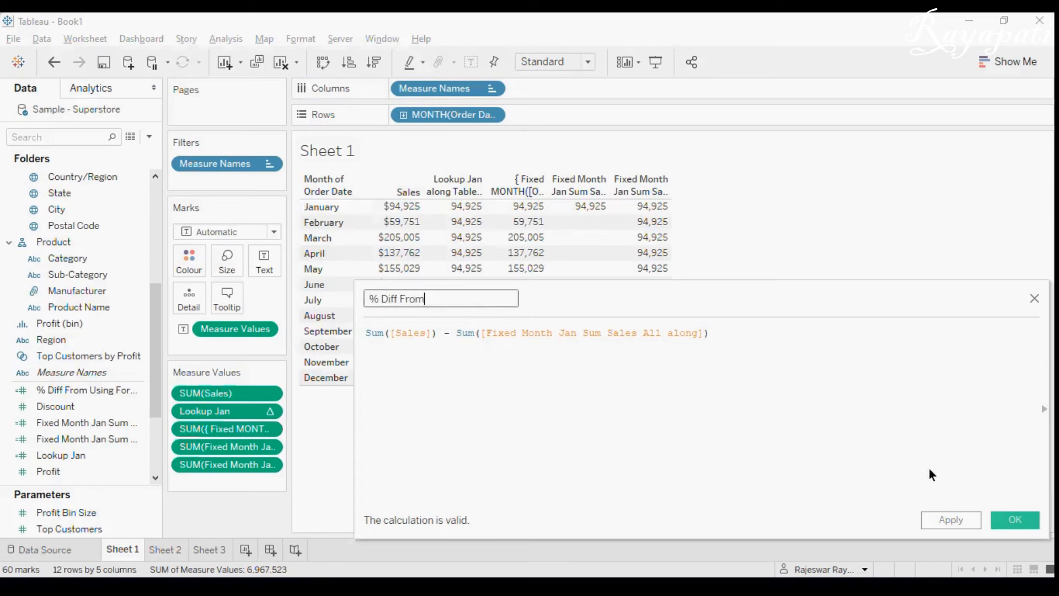
pyautogui.click(965, 521)
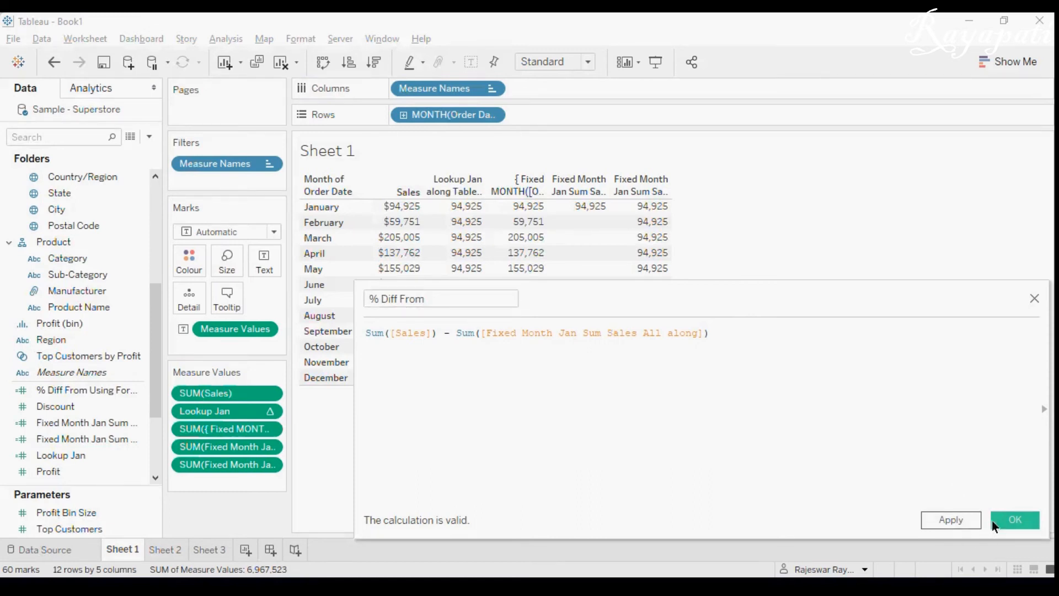
pyautogui.click(1017, 520)
pyautogui.moveTo(44, 391); pyautogui.dragTo(204, 478)
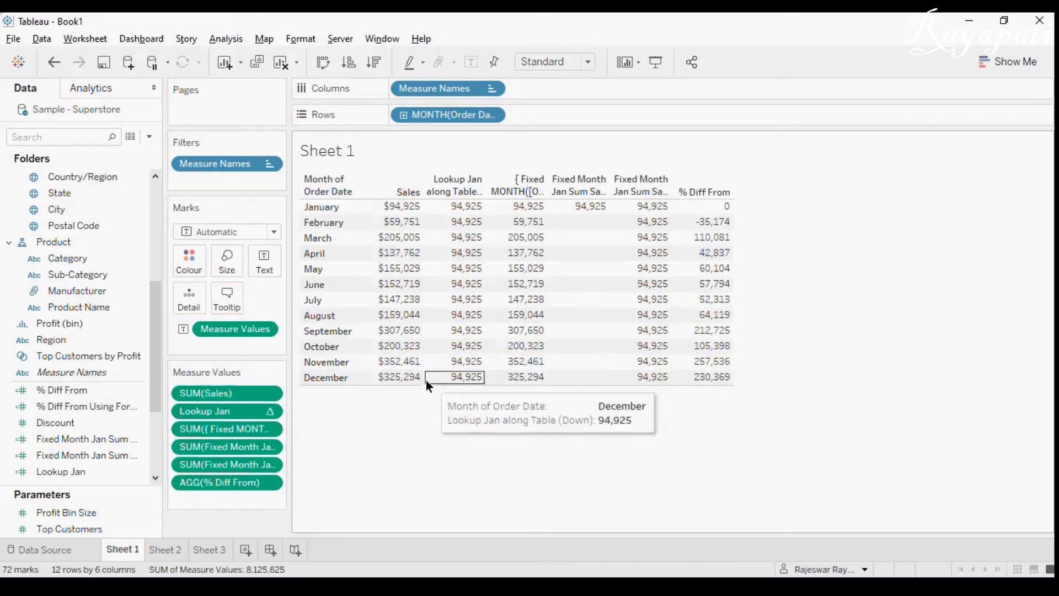
# - Add a Difference From table calculation relative to First on SUM(Sales), and move that measure to the end of the measure values
pyautogui.click(274, 392)
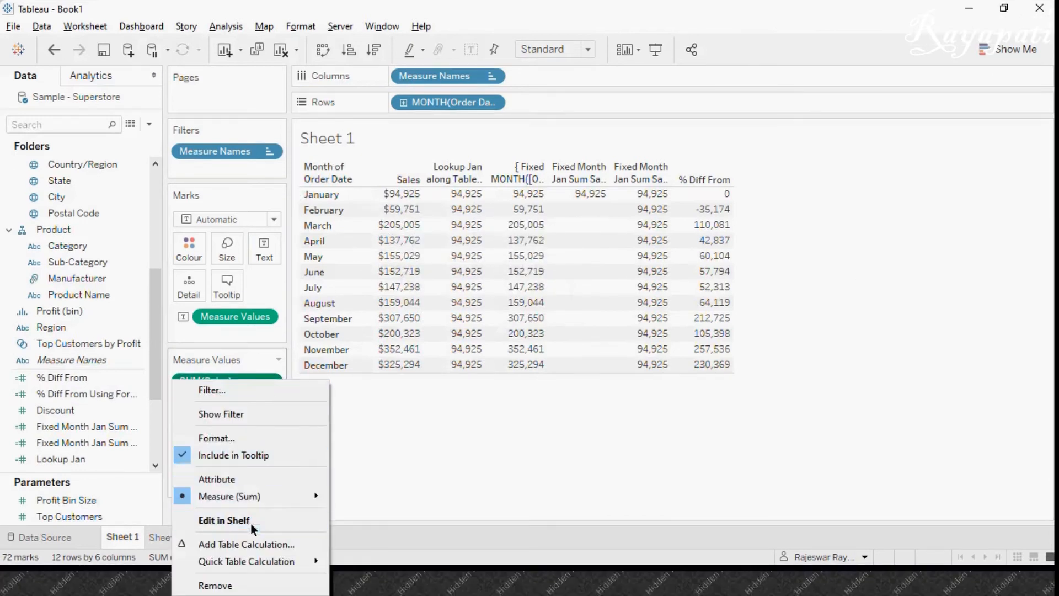
pyautogui.click(249, 541)
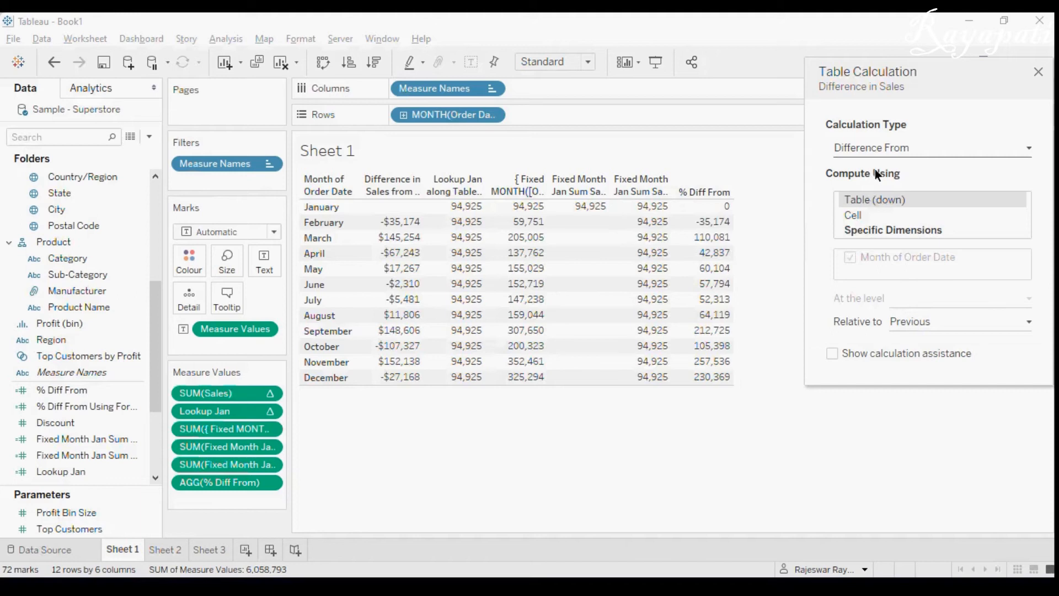
pyautogui.click(908, 322)
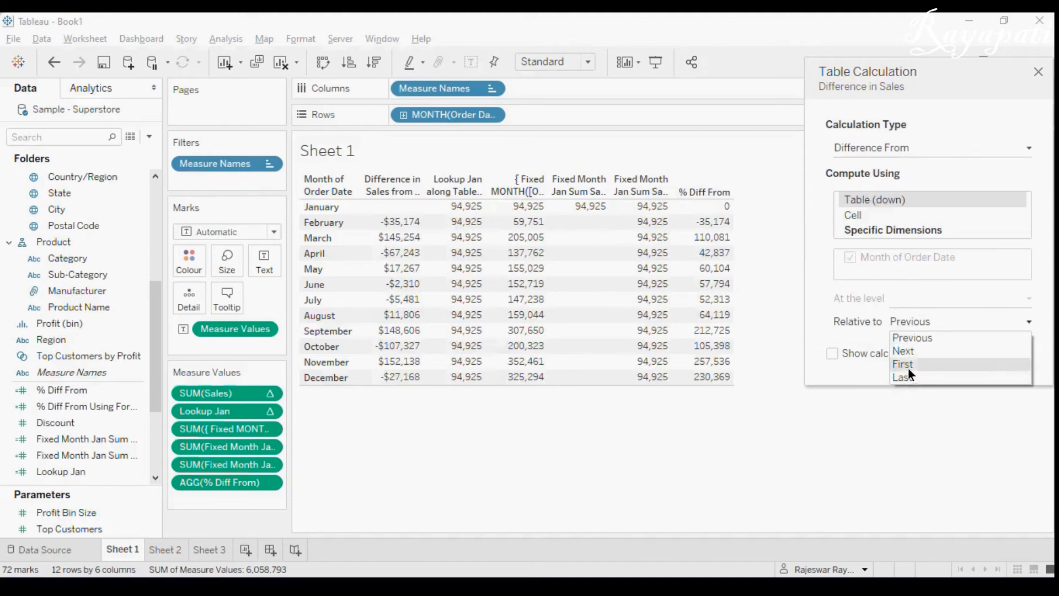
pyautogui.click(905, 365)
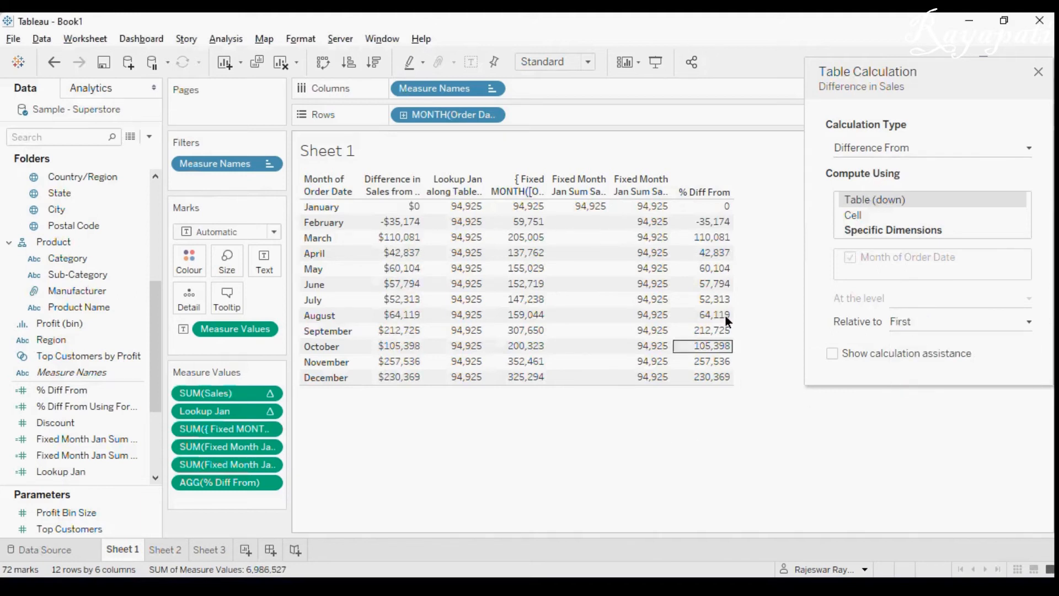
pyautogui.click(1039, 72)
pyautogui.moveTo(230, 394); pyautogui.dragTo(227, 501)
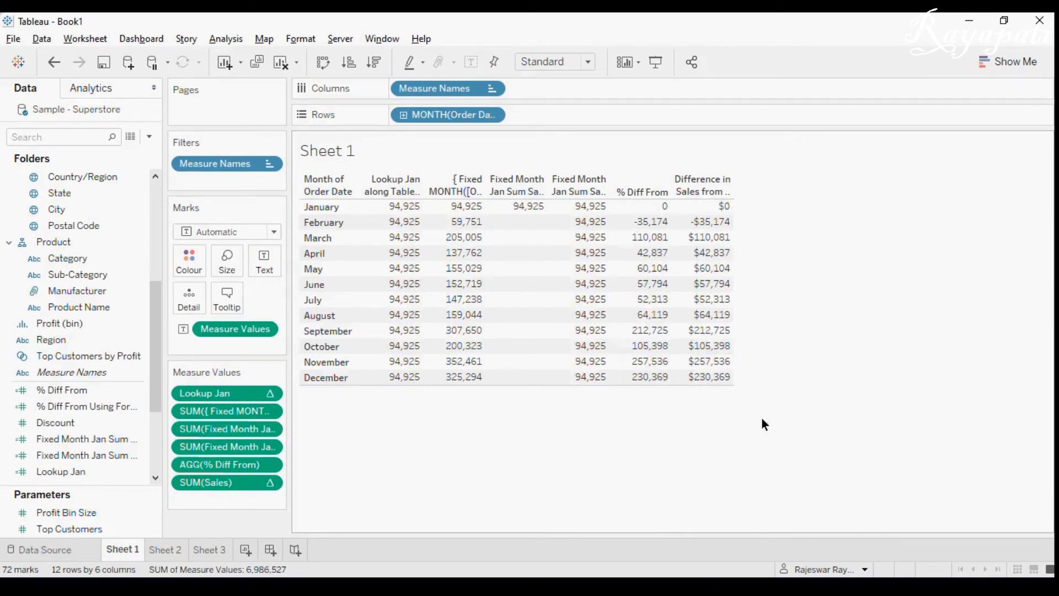
# - Exclude the January row from the table
pyautogui.rightClick(322, 207)
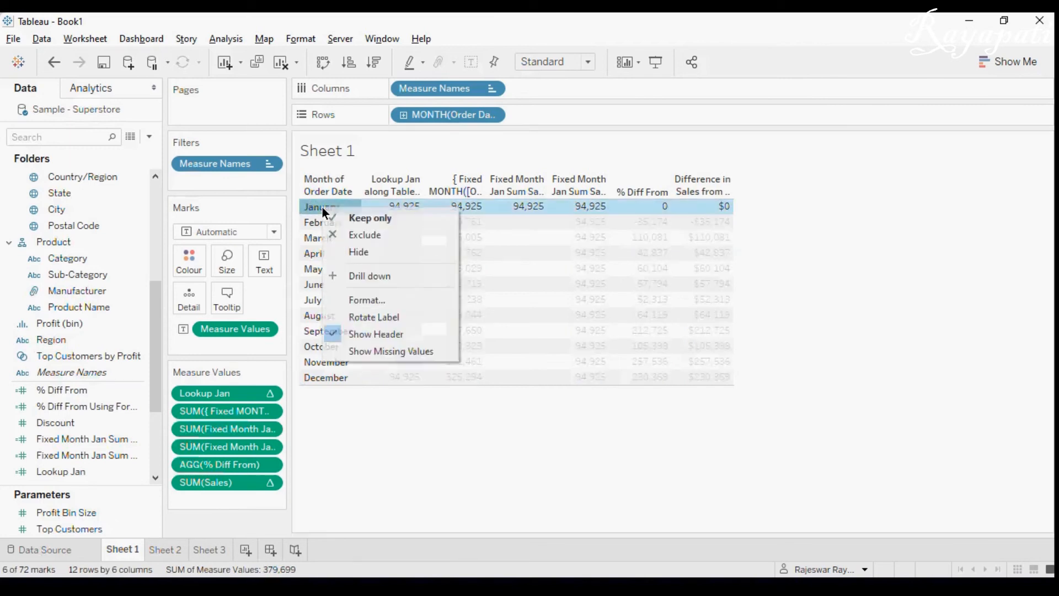
pyautogui.click(353, 234)
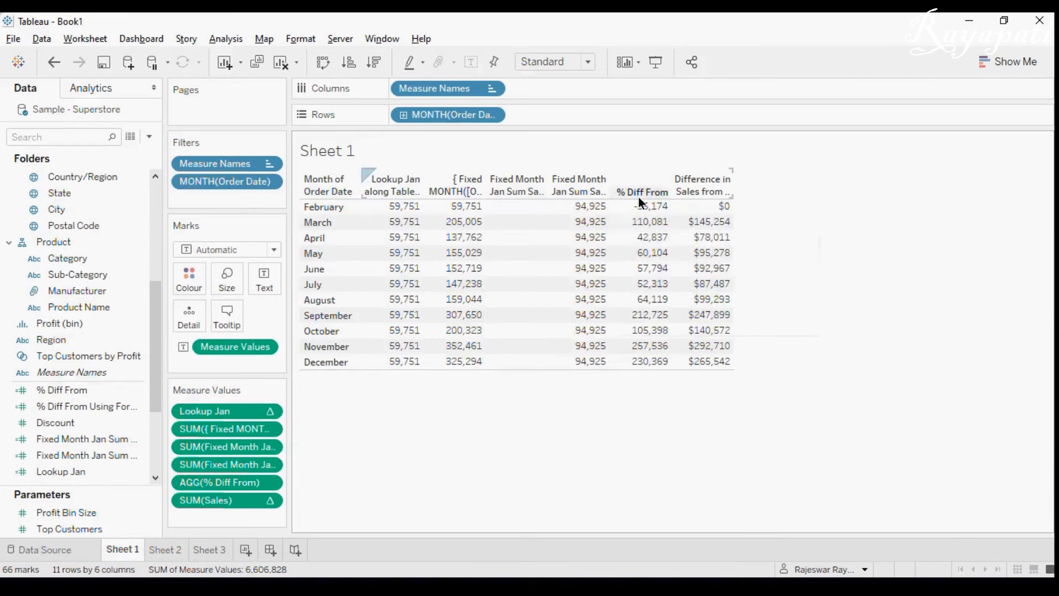
# - Edit the % Diff From calculated field, rename it Diff From, and save it
pyautogui.click(90, 393)
pyautogui.rightClick(88, 396)
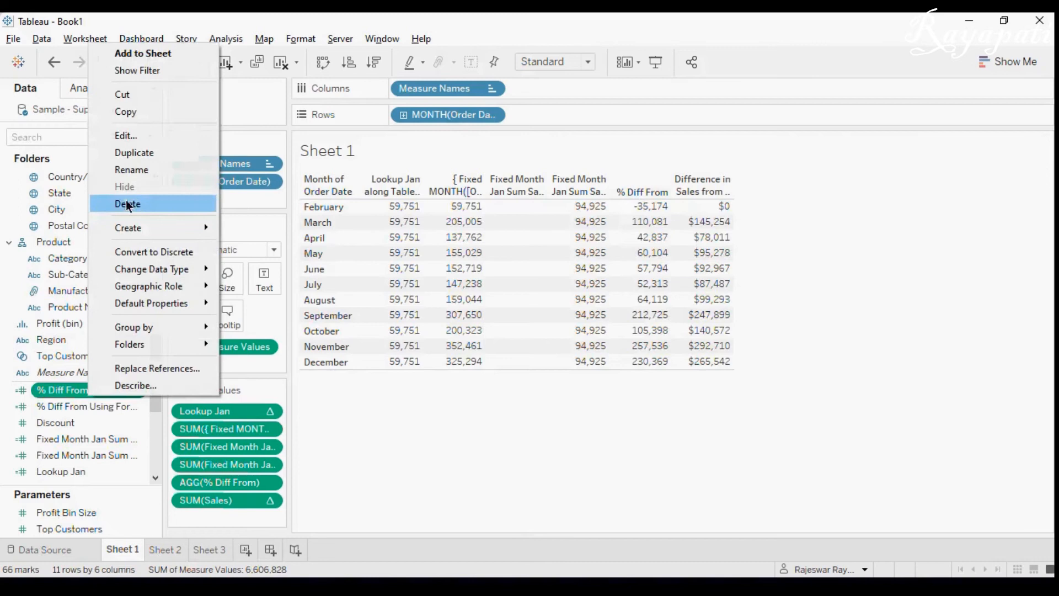
pyautogui.click(135, 132)
pyautogui.click(382, 299)
pyautogui.press('BackSpace')
pyautogui.press('BackSpace')
pyautogui.click(960, 520)
pyautogui.click(1003, 520)
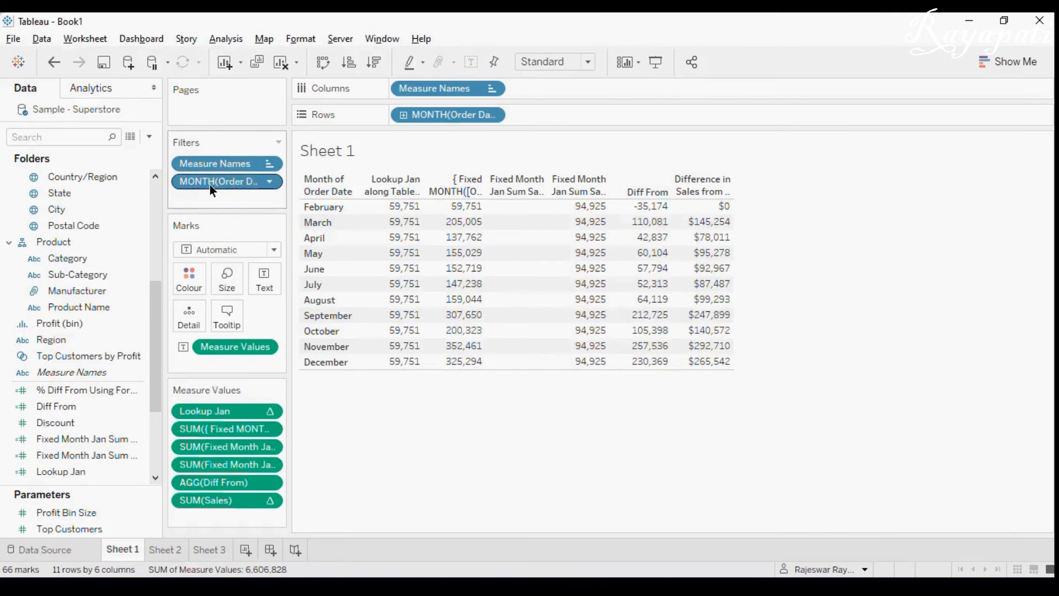
# - Remove the MONTH(Order Date) filter and recheck the viewer's request among the channel comments in YouTube Studio
pyautogui.moveTo(210, 184); pyautogui.dragTo(456, 436)
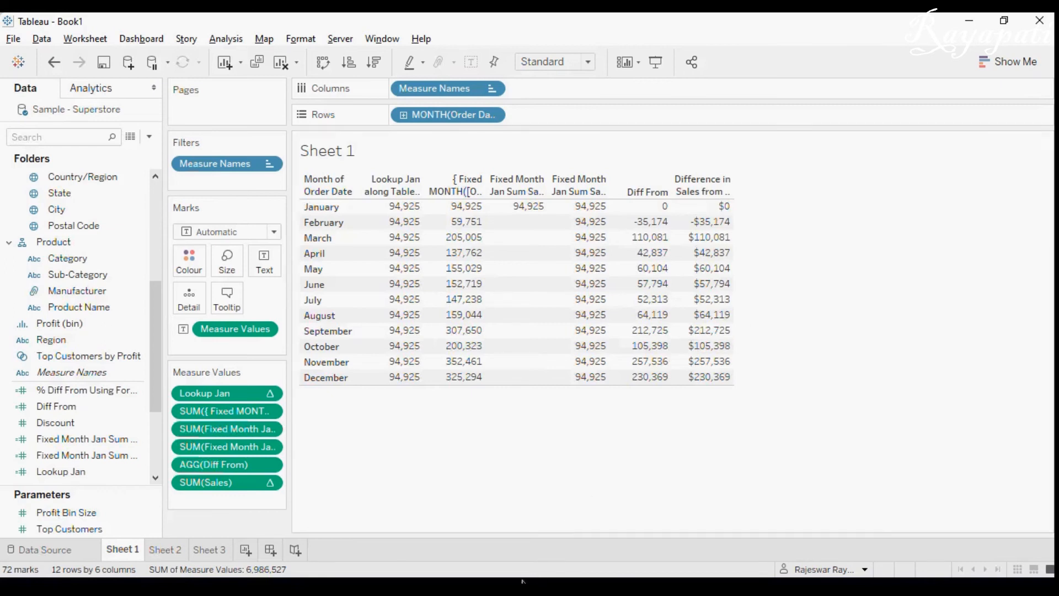
pyautogui.hotkey('alt', 'Tab')
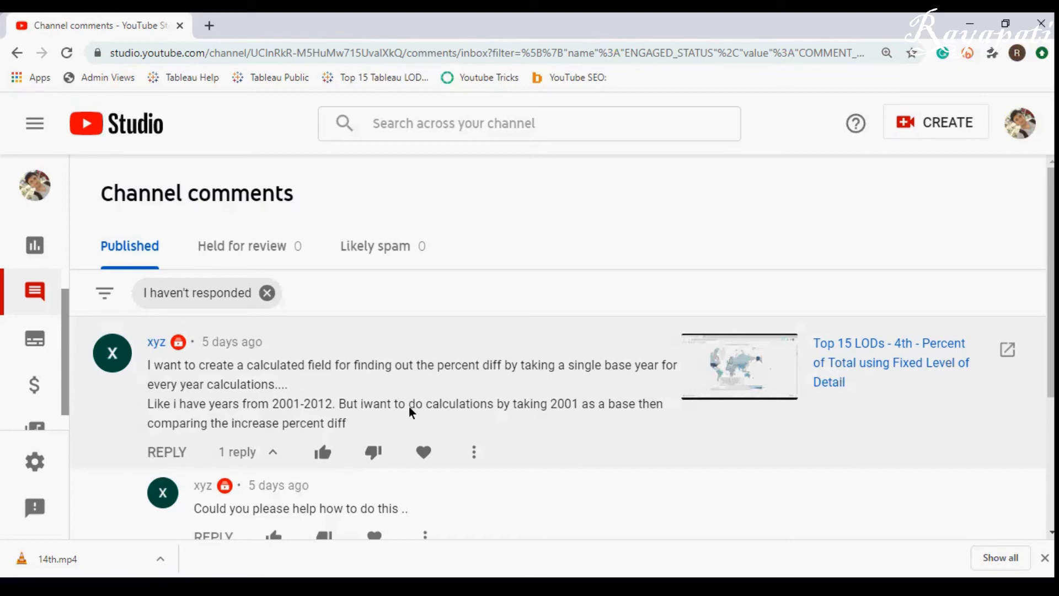
pyautogui.hotkey('alt', 'Tab')
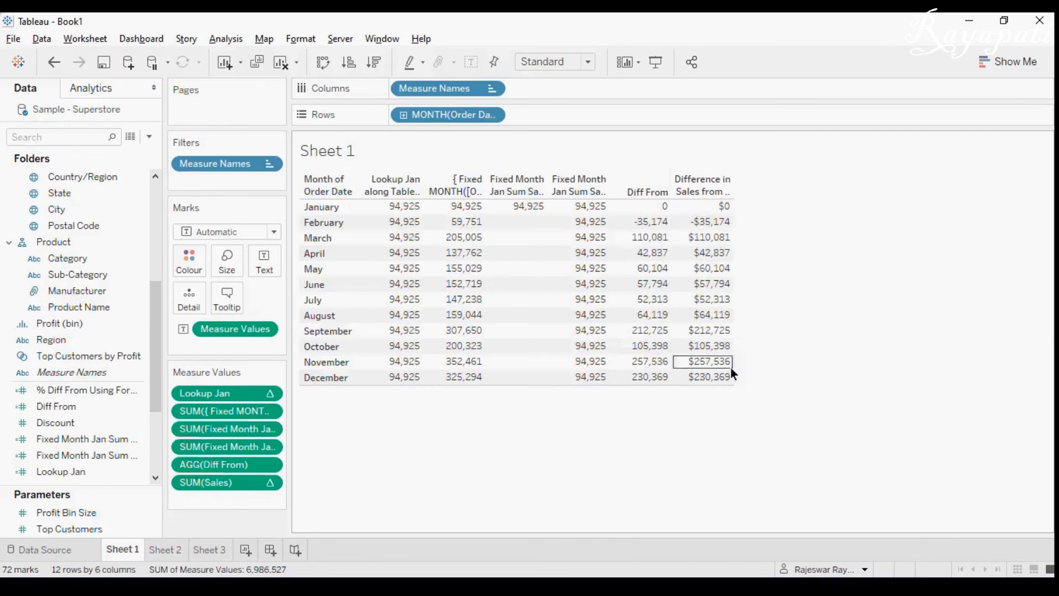
# - Duplicate the Diff From calculated field, open the copy for editing, and rename it % Diff From
pyautogui.click(65, 407)
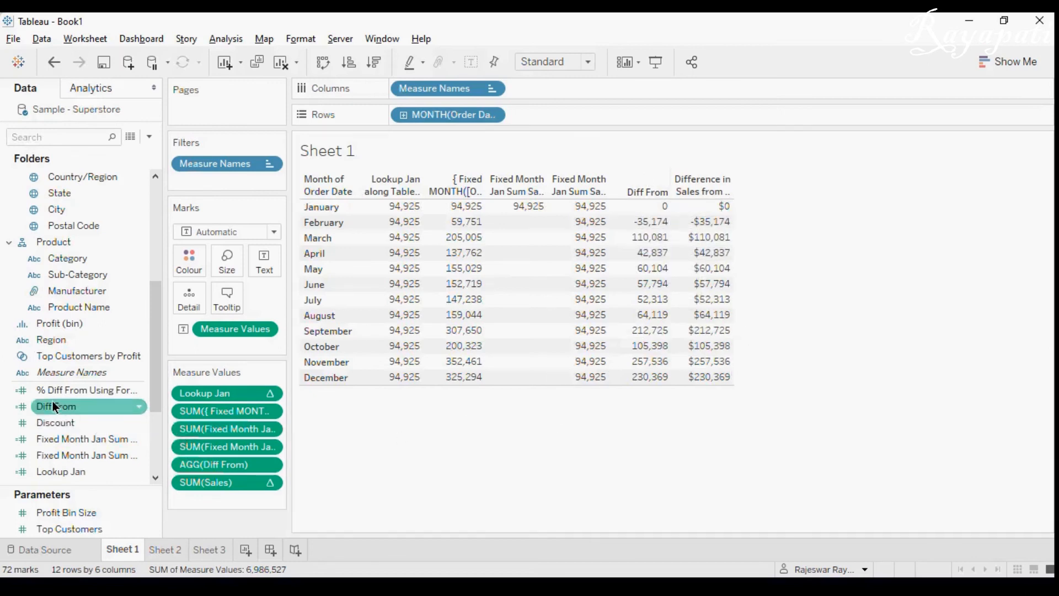
pyautogui.rightClick(69, 407)
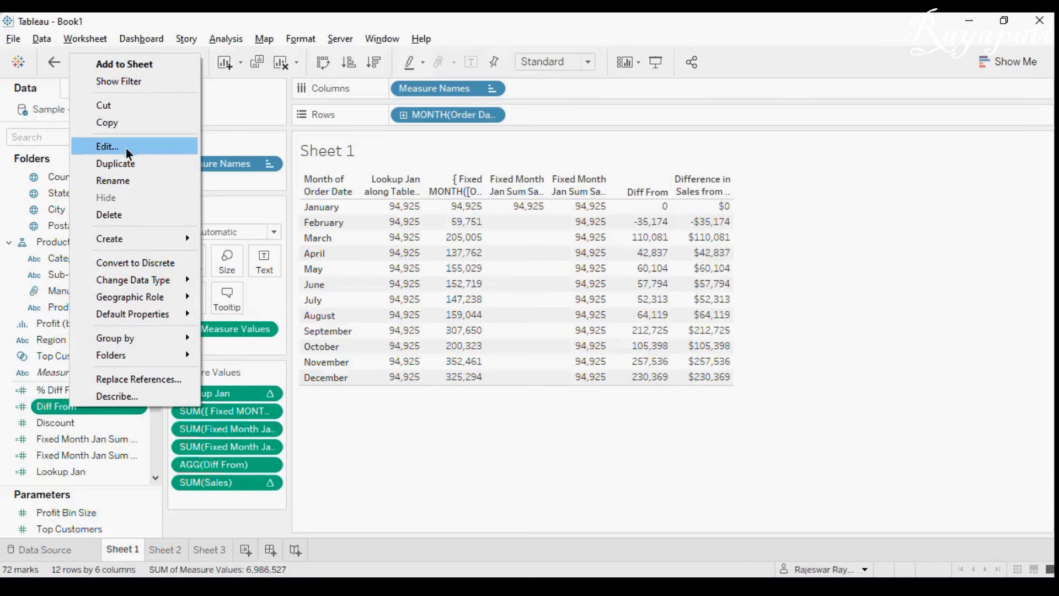
pyautogui.click(127, 164)
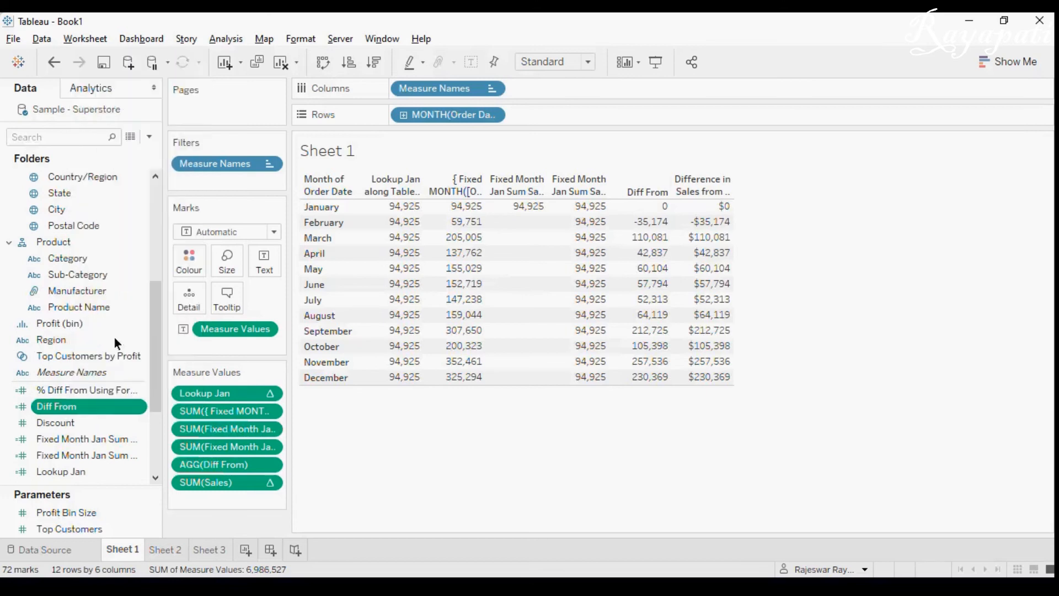
pyautogui.click(94, 417)
pyautogui.rightClick(94, 417)
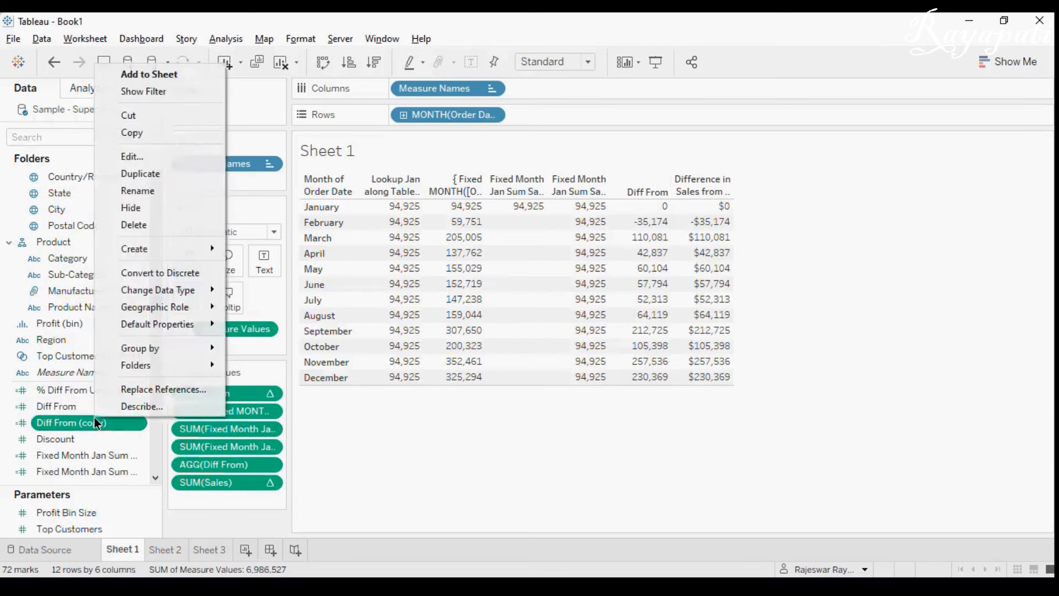
pyautogui.click(131, 156)
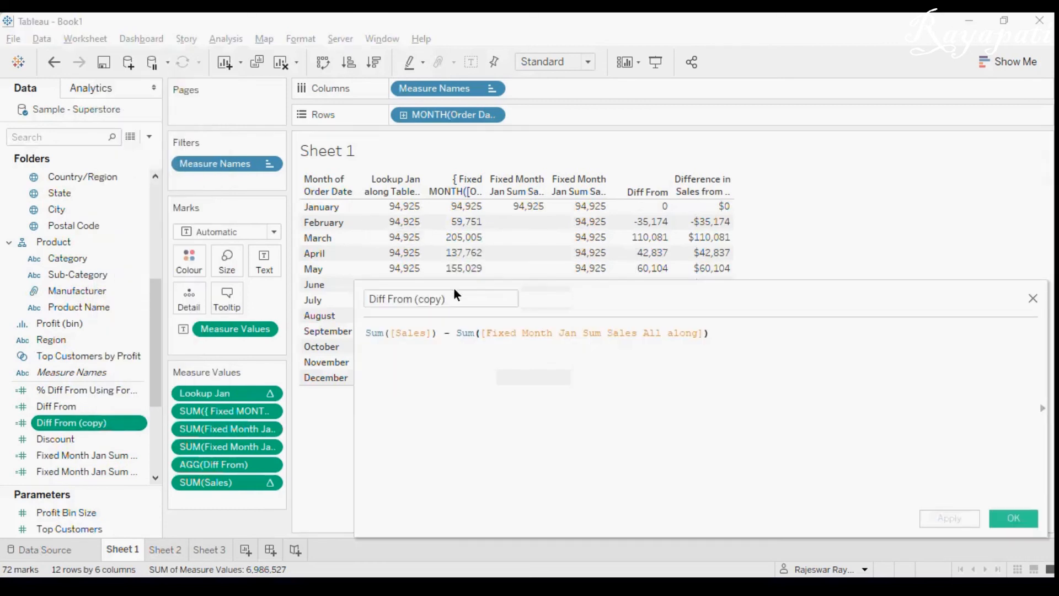
pyautogui.click(443, 298)
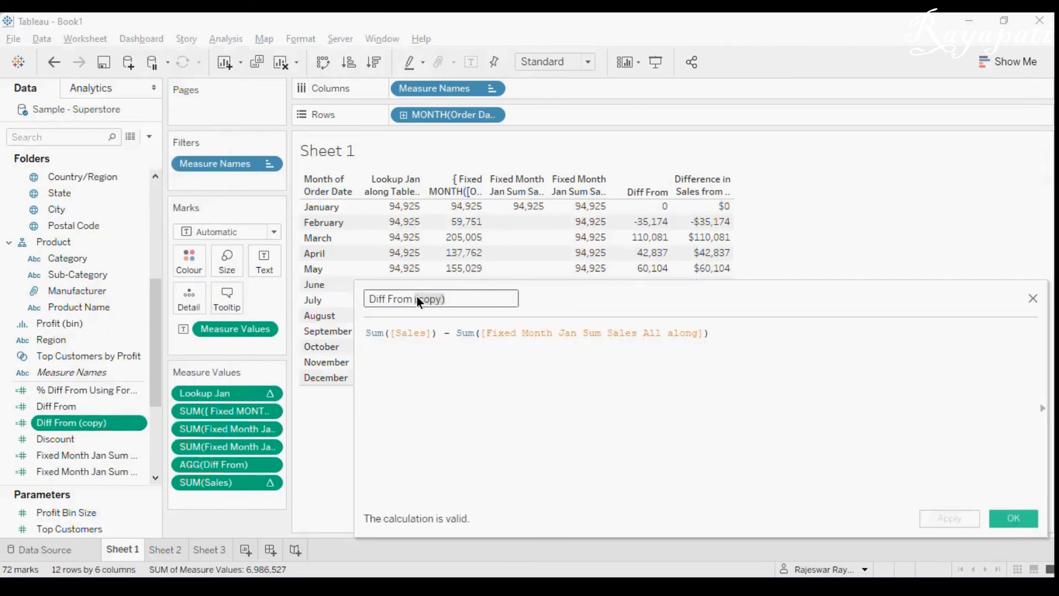
pyautogui.press('BackSpace')
pyautogui.press('Home')
pyautogui.write('%')
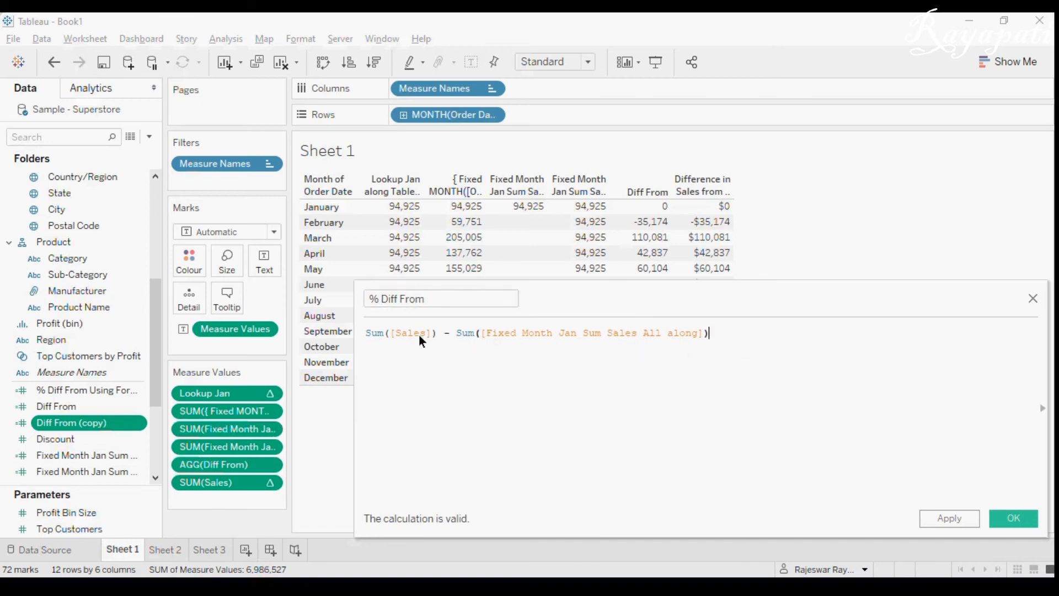
# - Enclose the % Diff From subtraction in parentheses and add a division sign on a new line
pyautogui.click(368, 335)
pyautogui.write('(')
pyautogui.click(734, 337)
pyautogui.write(')')
pyautogui.press('Return')
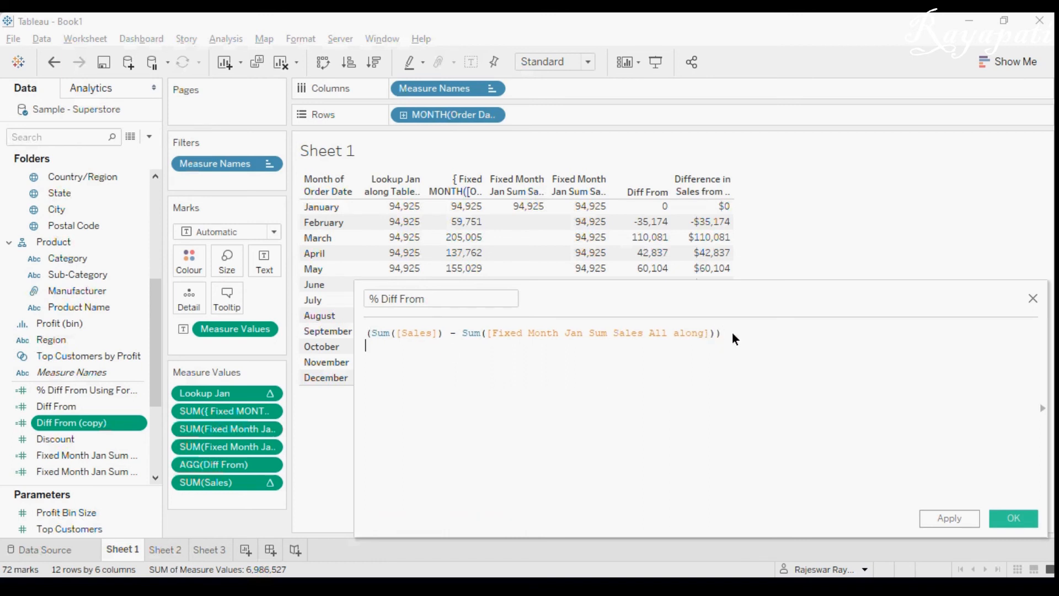
pyautogui.write('/')
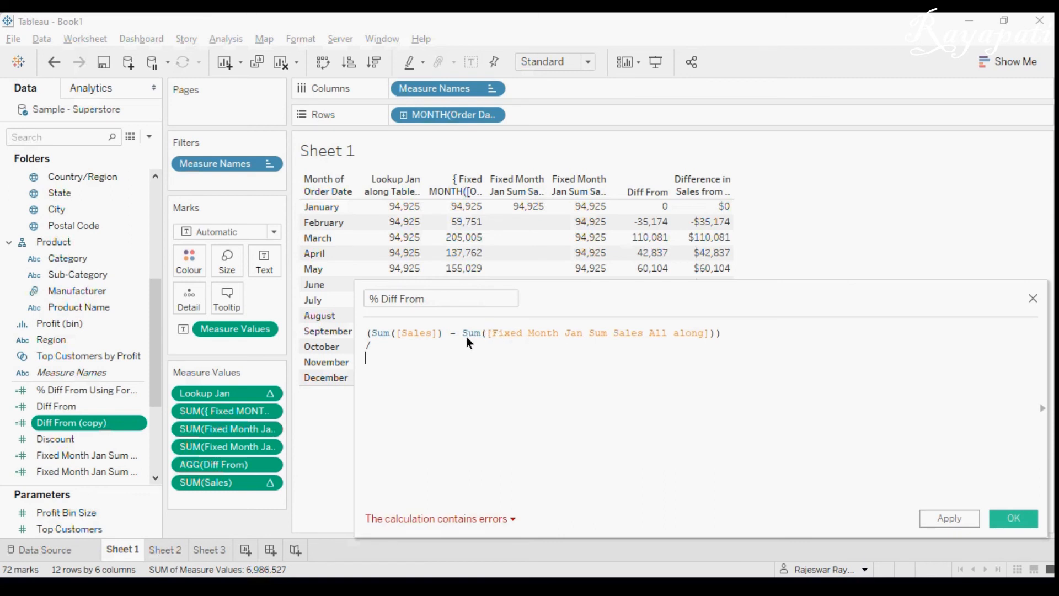
pyautogui.moveTo(461, 335); pyautogui.dragTo(594, 335)
pyautogui.moveTo(687, 337); pyautogui.dragTo(555, 359)
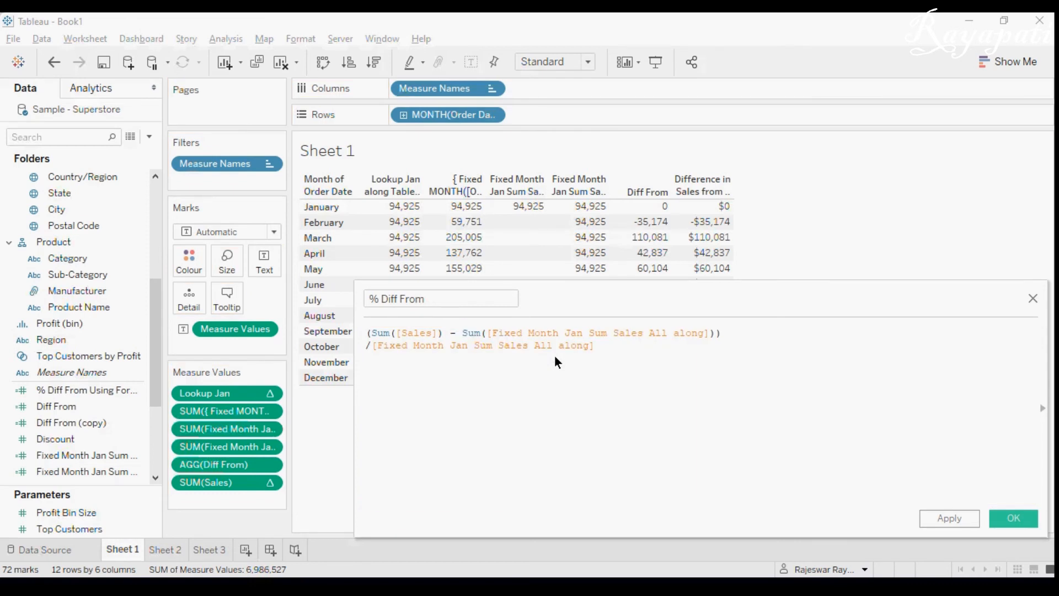
pyautogui.hotkey('ctrl', 'z')
# - Copy Sum([Fixed Month Jan Sum Sales All along]) from the numerator and paste it below the division sign as the denominator
pyautogui.moveTo(461, 334); pyautogui.dragTo(718, 333)
pyautogui.hotkey('ctrl', 'c')
pyautogui.click(487, 361)
pyautogui.hotkey('ctrl', 'v')
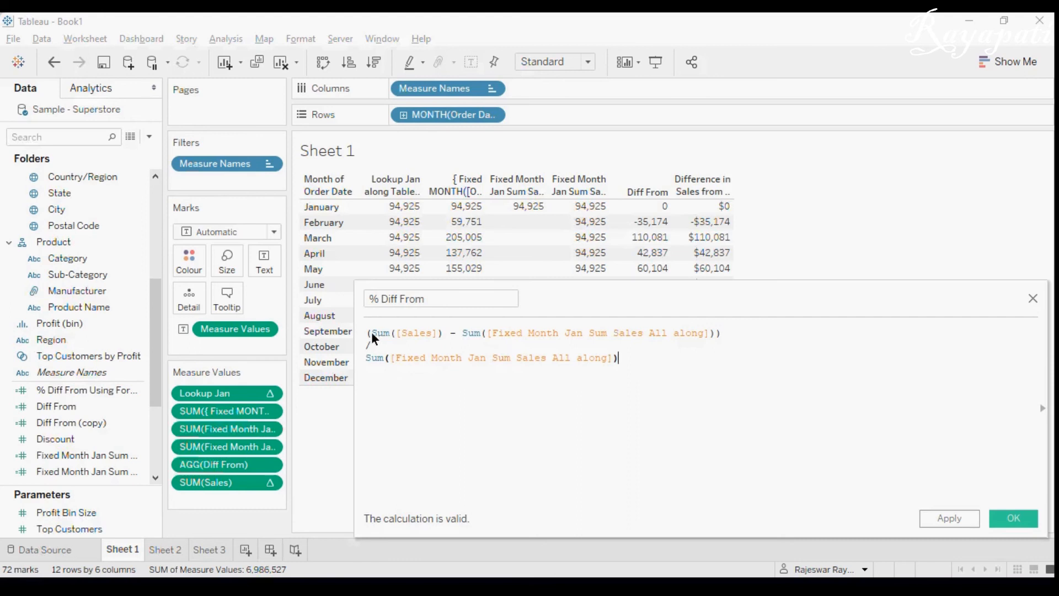
# - Review each term of the % Diff From formula and compare it with the viewer's comment in YouTube Studio
pyautogui.moveTo(368, 332); pyautogui.dragTo(436, 334)
pyautogui.moveTo(462, 338); pyautogui.dragTo(719, 343)
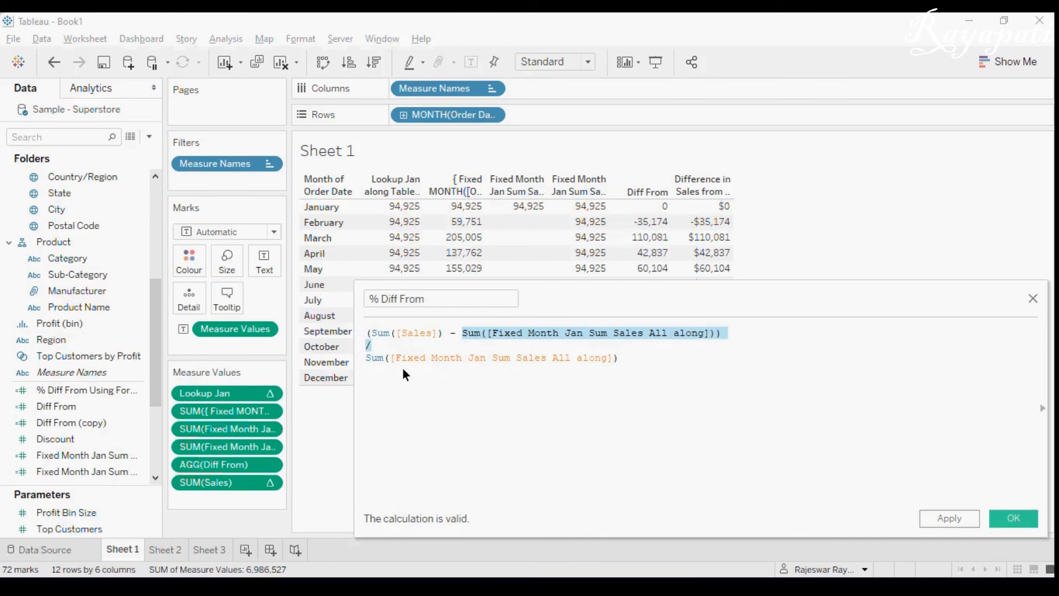
pyautogui.moveTo(367, 359); pyautogui.dragTo(639, 362)
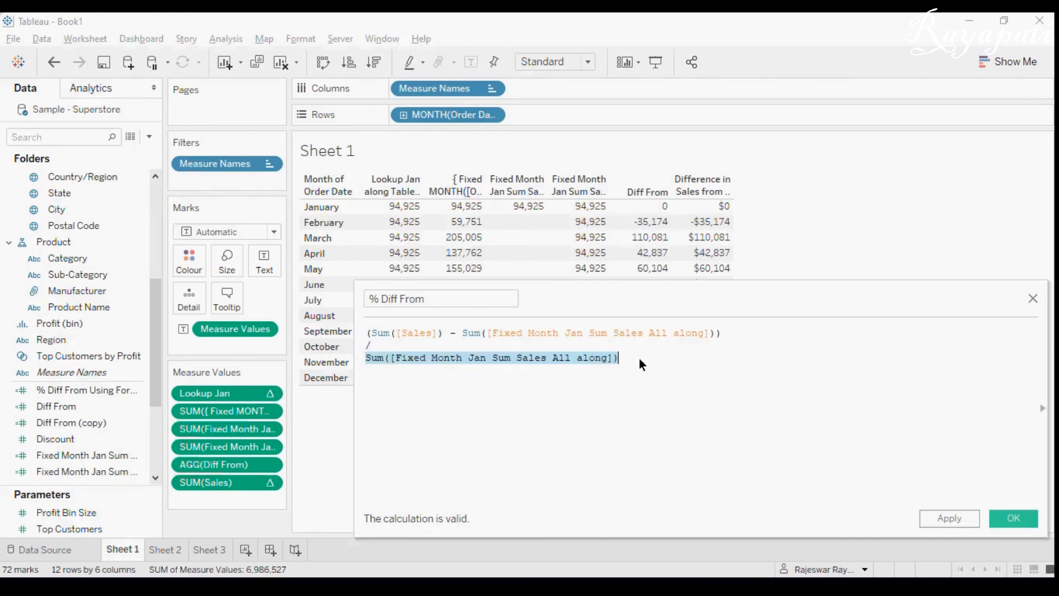
pyautogui.moveTo(658, 362); pyautogui.dragTo(443, 365)
pyautogui.click(430, 586)
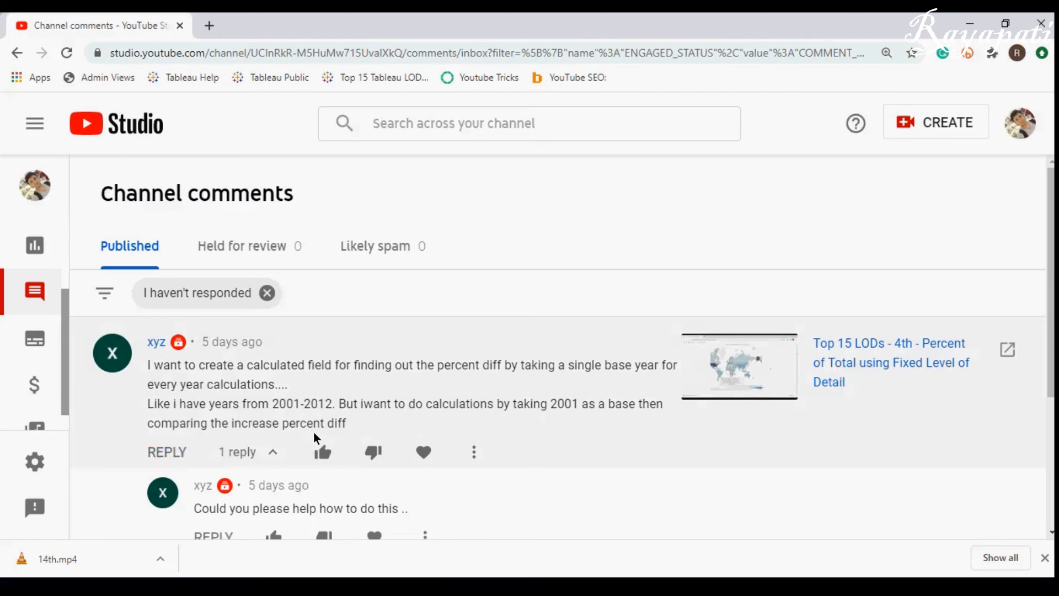
pyautogui.hotkey('alt', 'Tab')
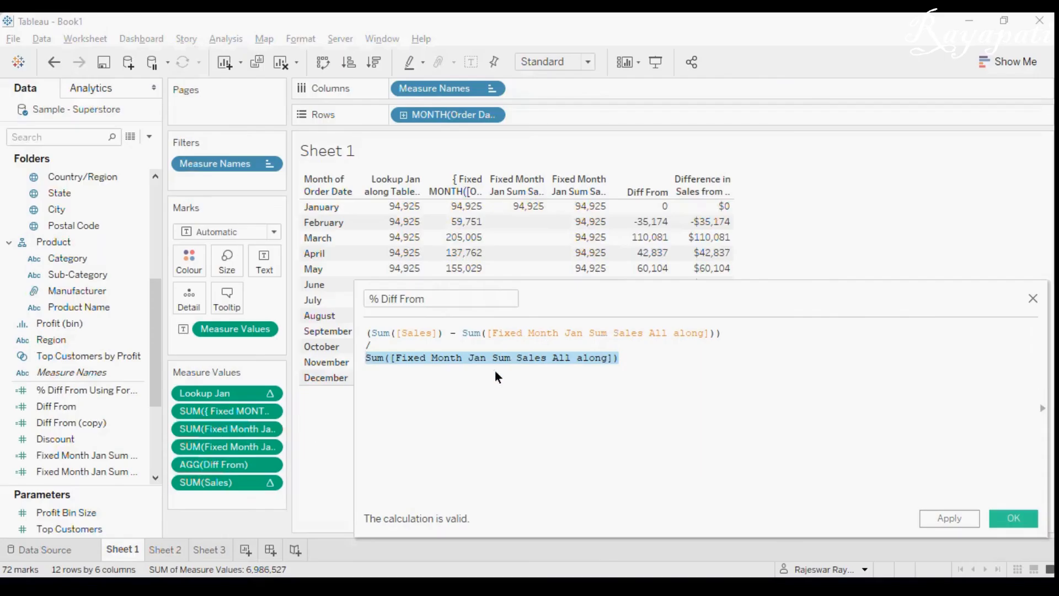
# - Recheck the numerator and denominator of the % Diff From formula and save the calculated field
pyautogui.moveTo(617, 363); pyautogui.dragTo(370, 366)
pyautogui.click(709, 347)
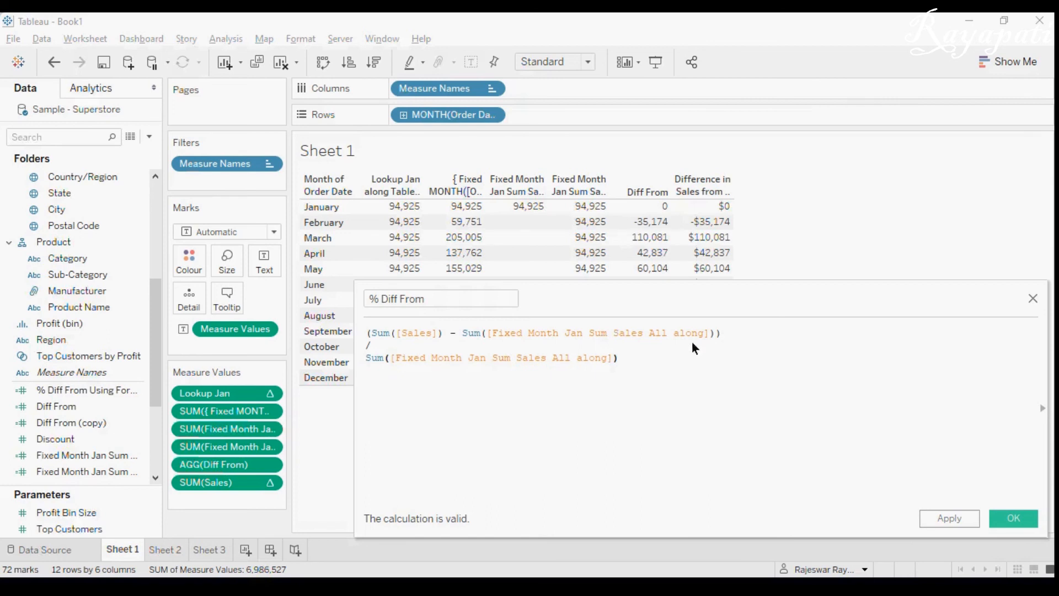
pyautogui.moveTo(369, 336); pyautogui.dragTo(717, 335)
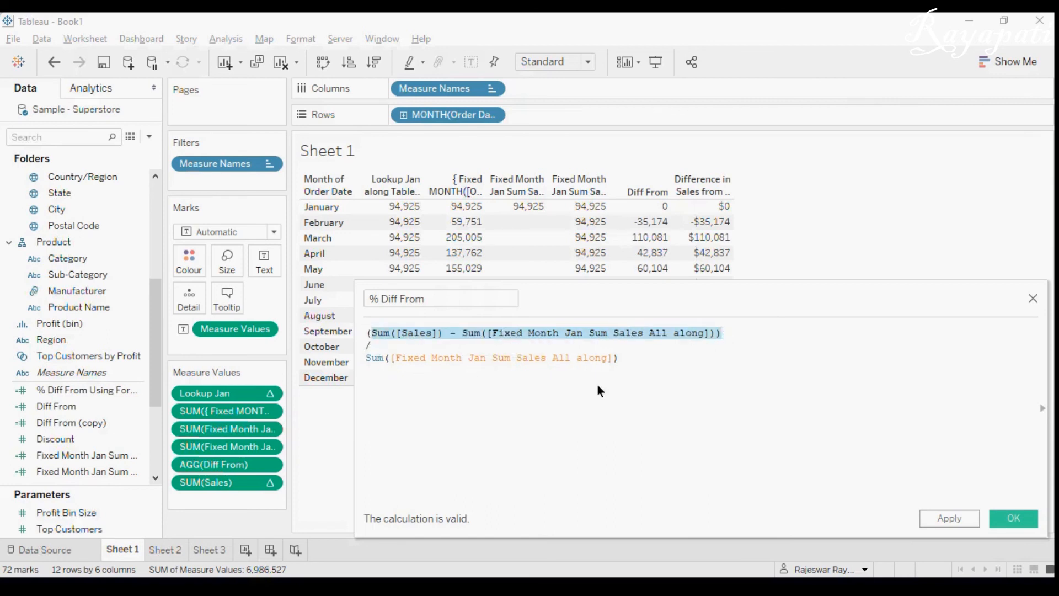
pyautogui.moveTo(621, 362); pyautogui.dragTo(349, 336)
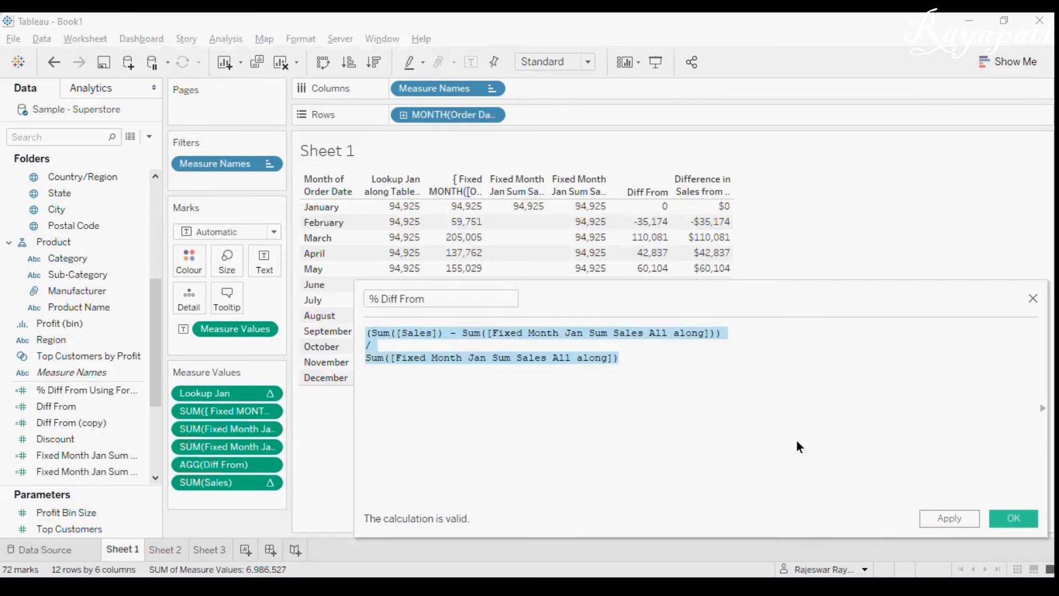
pyautogui.click(999, 516)
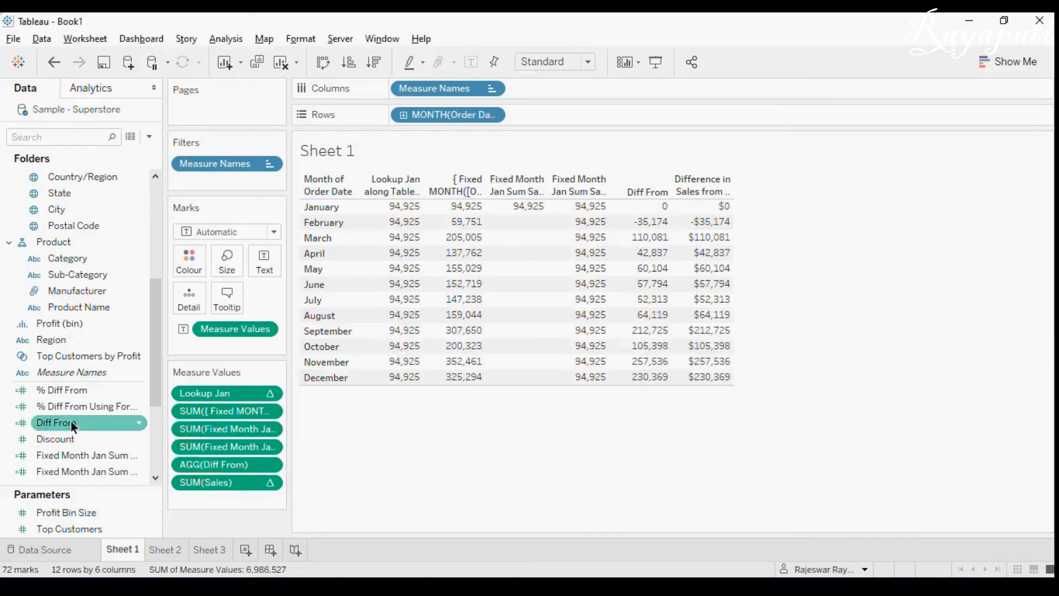
# - Add the % Diff From calculated field to the measure values so it appears as a column in the monthly table
pyautogui.moveTo(62, 422); pyautogui.dragTo(213, 500)
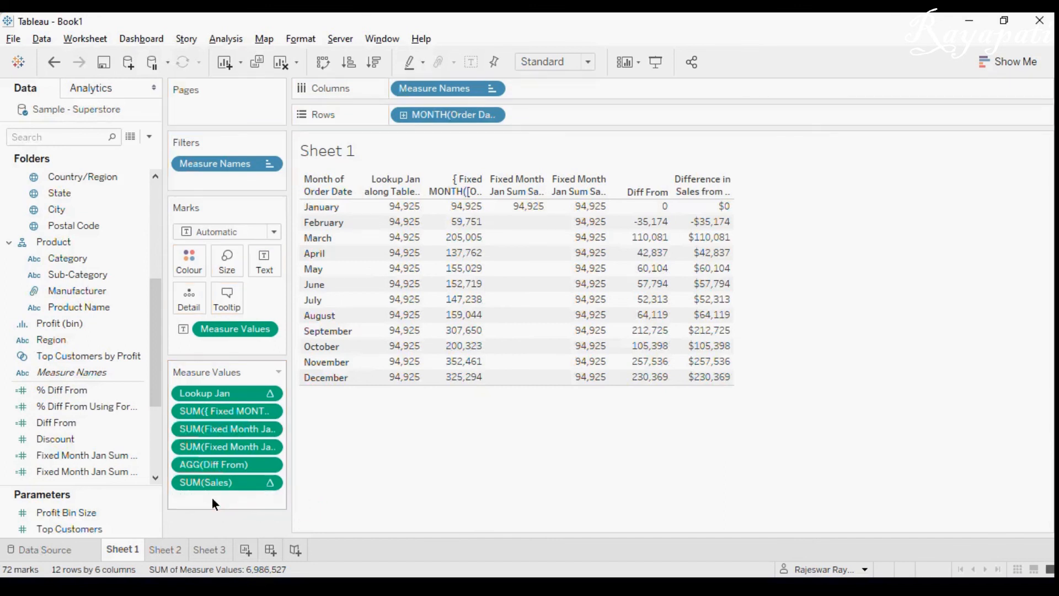
pyautogui.click(59, 392)
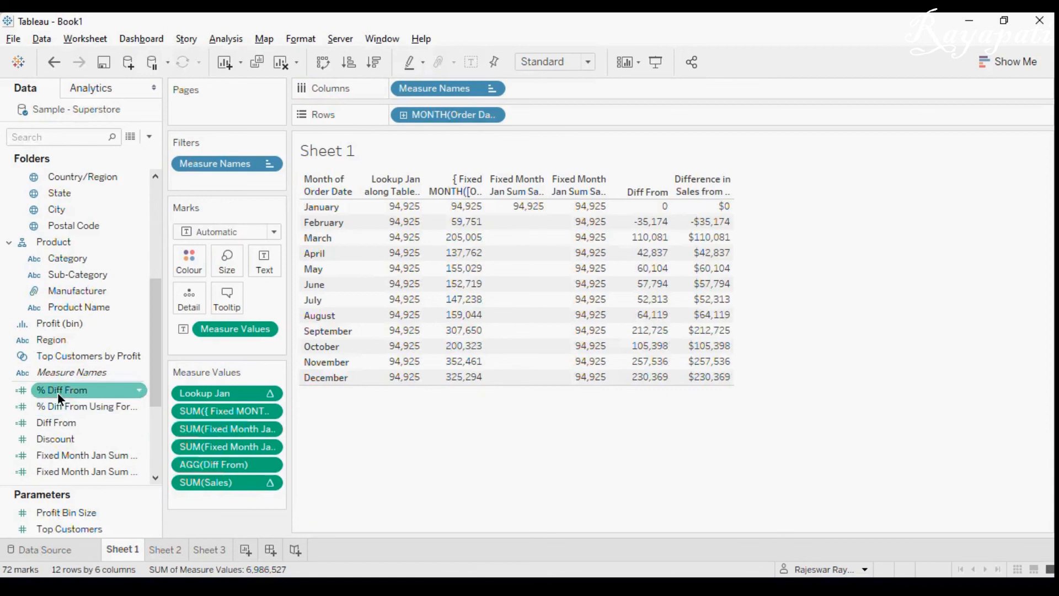
pyautogui.moveTo(58, 393); pyautogui.dragTo(200, 503)
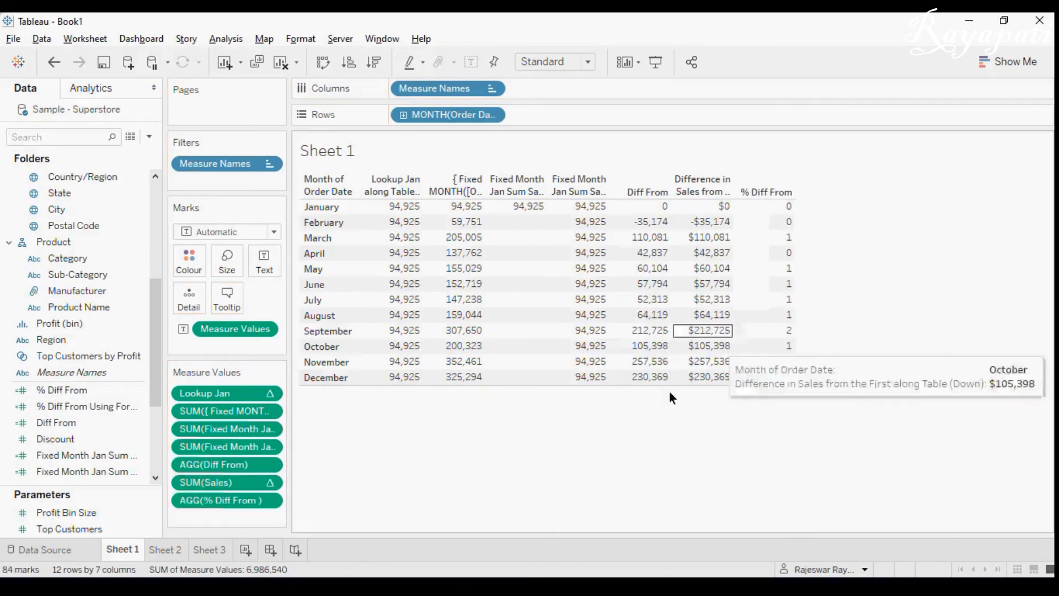
# - Set the default number format of the % Diff From field to Percentage with 2 decimal places
pyautogui.rightClick(75, 387)
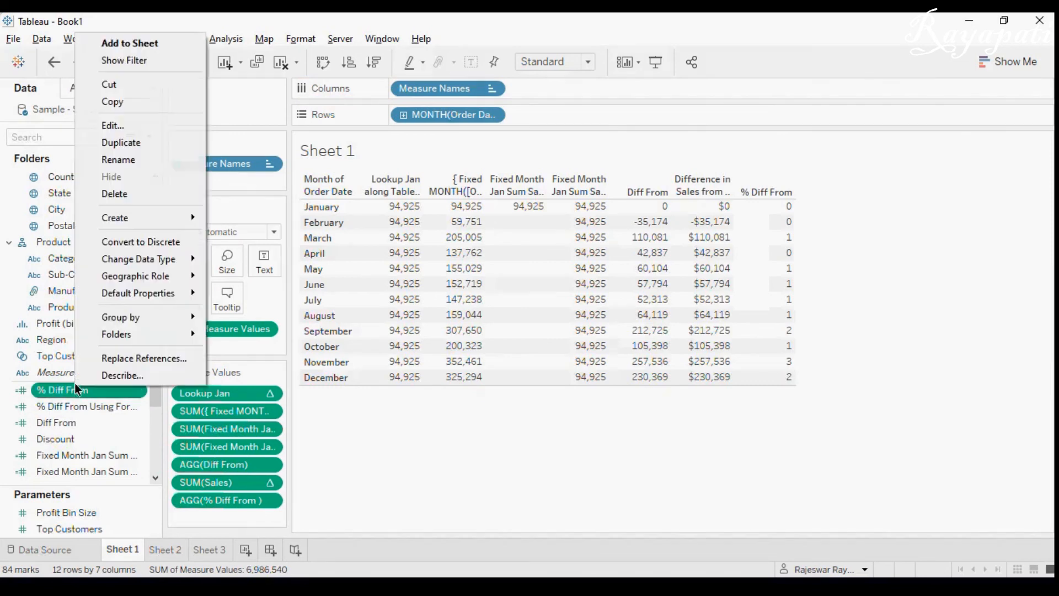
pyautogui.moveTo(153, 296)
pyautogui.click(255, 326)
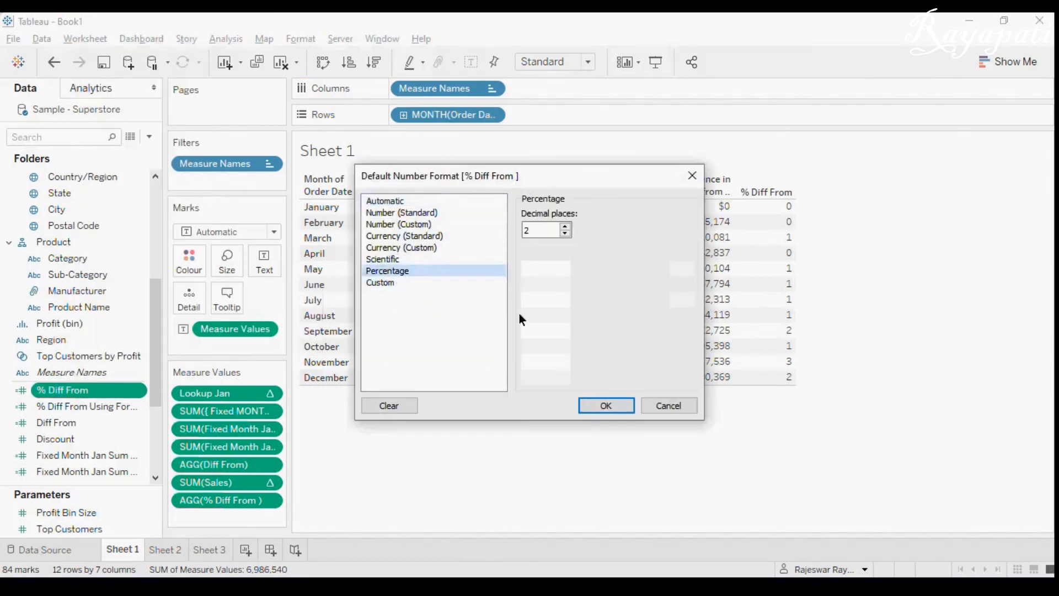
pyautogui.click(593, 401)
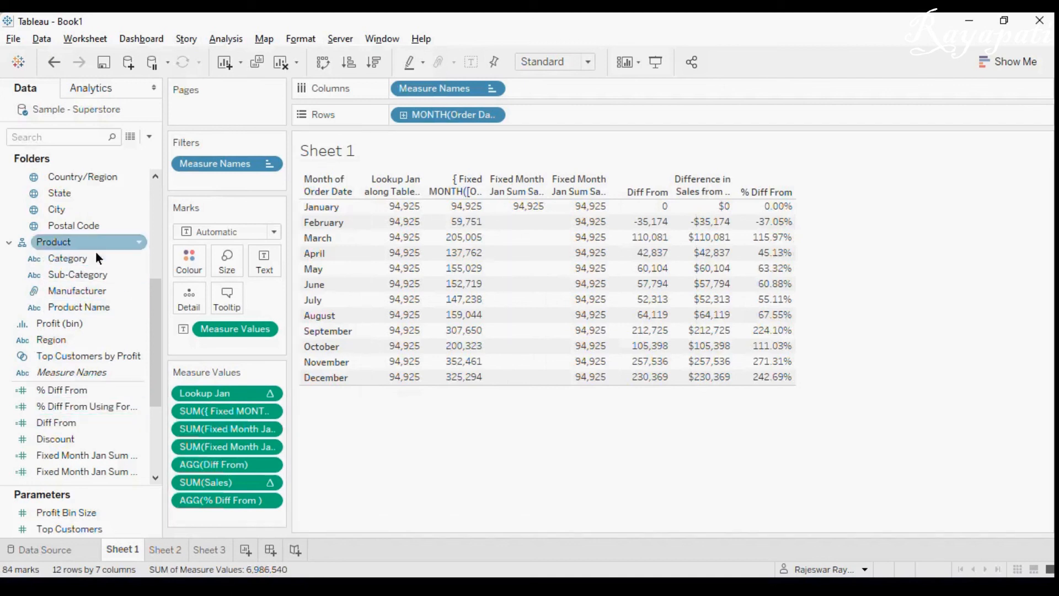
# - Add another Sales measure to the end of the measure values, after % Diff From
pyautogui.moveTo(157, 350); pyautogui.dragTo(160, 452)
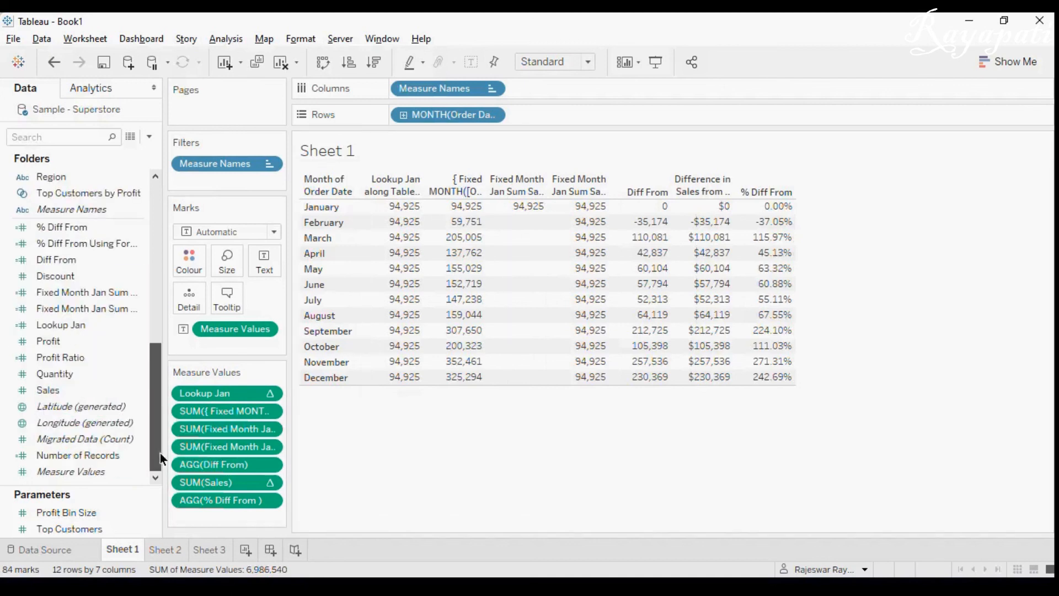
pyautogui.click(78, 393)
pyautogui.moveTo(78, 393); pyautogui.dragTo(226, 515)
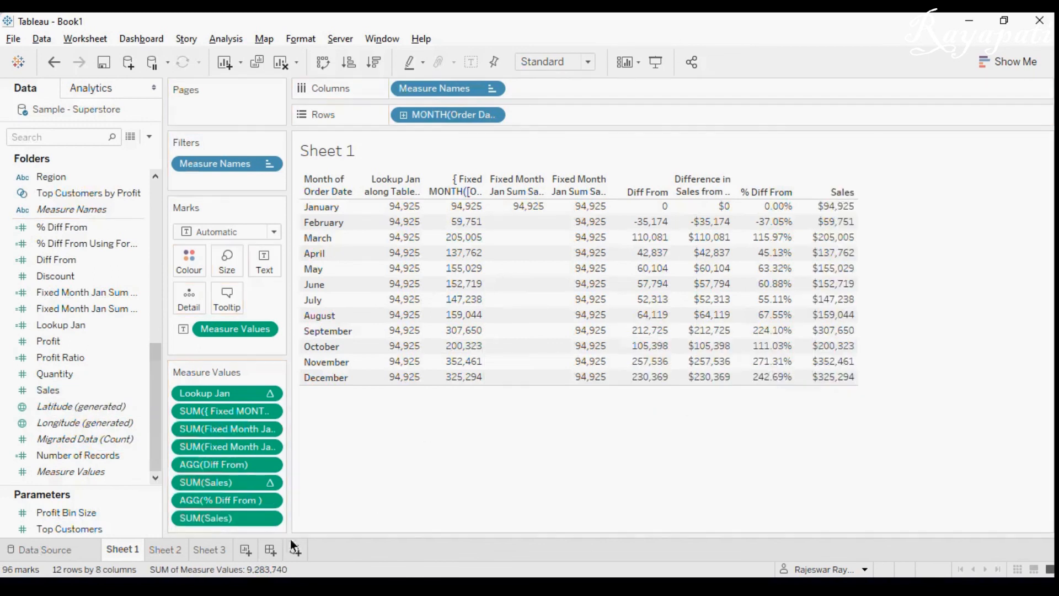
# - Apply a Percent Difference From table calculation to the newly added Sales measure, computed Table (down) relative to First
pyautogui.click(268, 518)
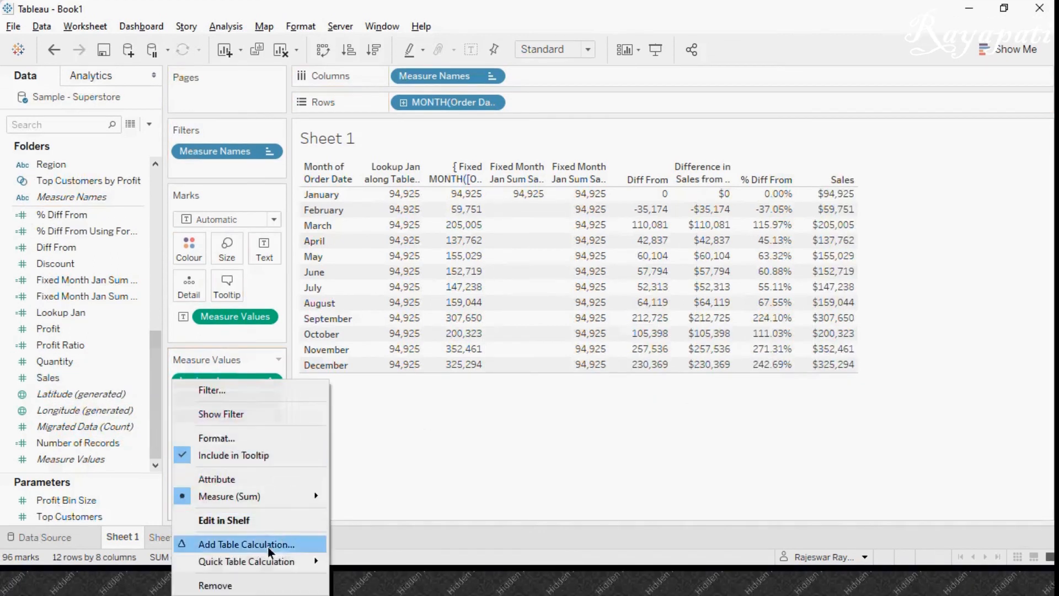
pyautogui.click(249, 545)
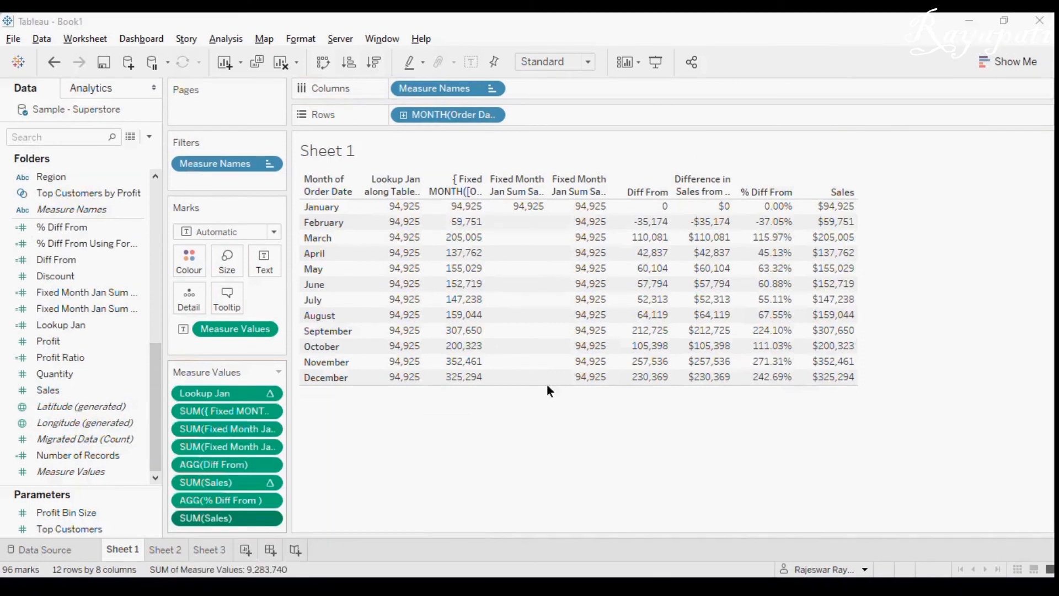
pyautogui.click(945, 147)
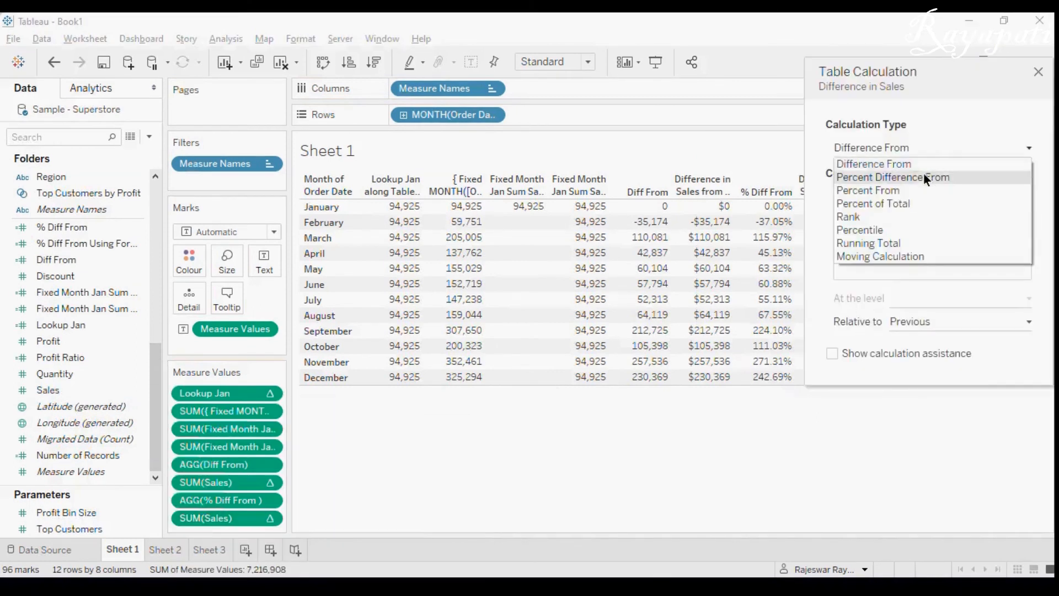
pyautogui.click(922, 175)
pyautogui.click(923, 322)
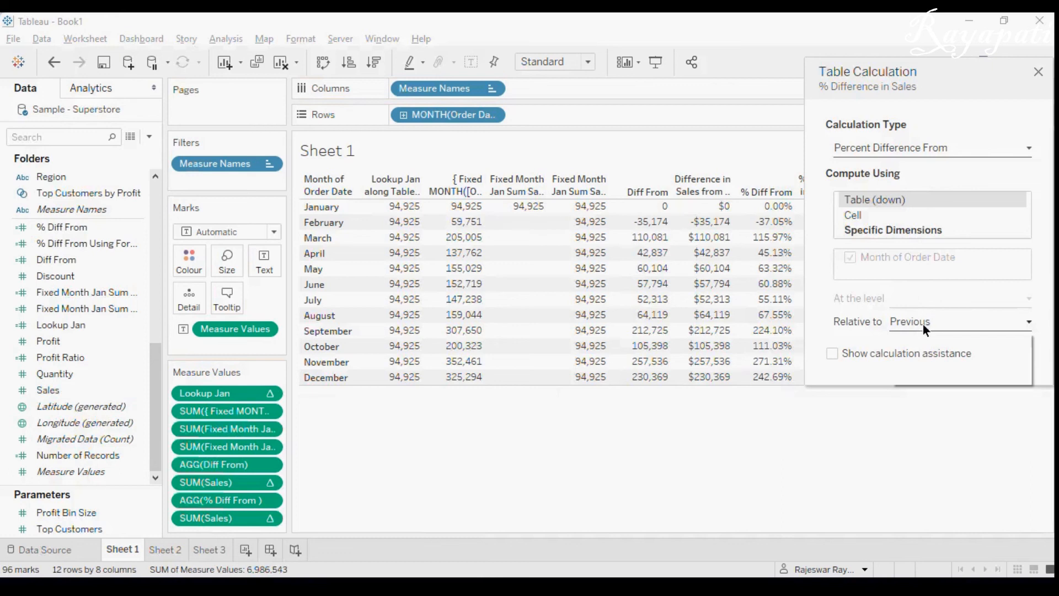
pyautogui.click(904, 364)
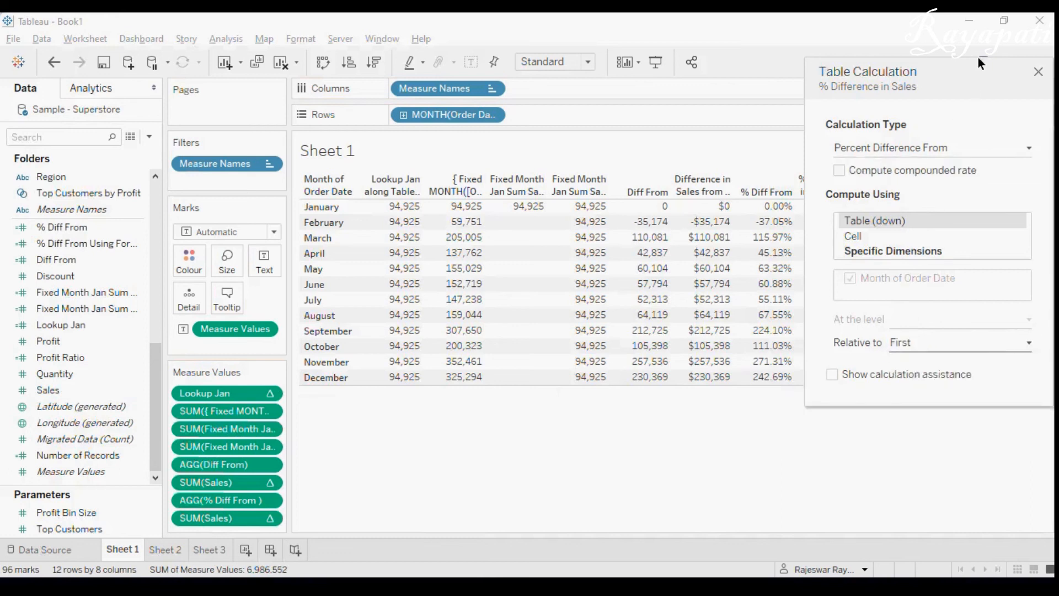
pyautogui.moveTo(967, 67); pyautogui.dragTo(823, 216)
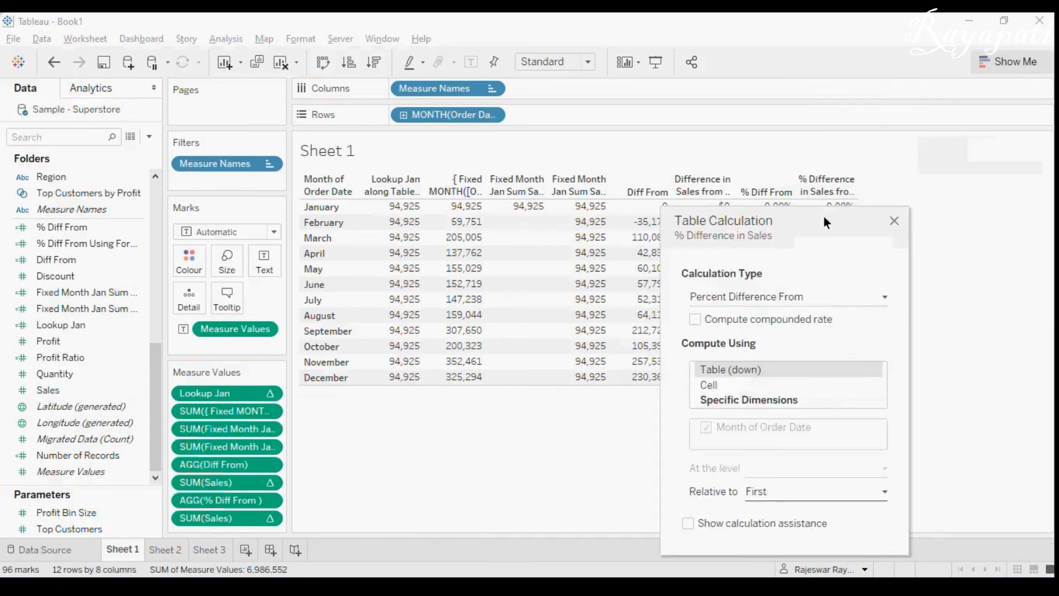
pyautogui.click(894, 221)
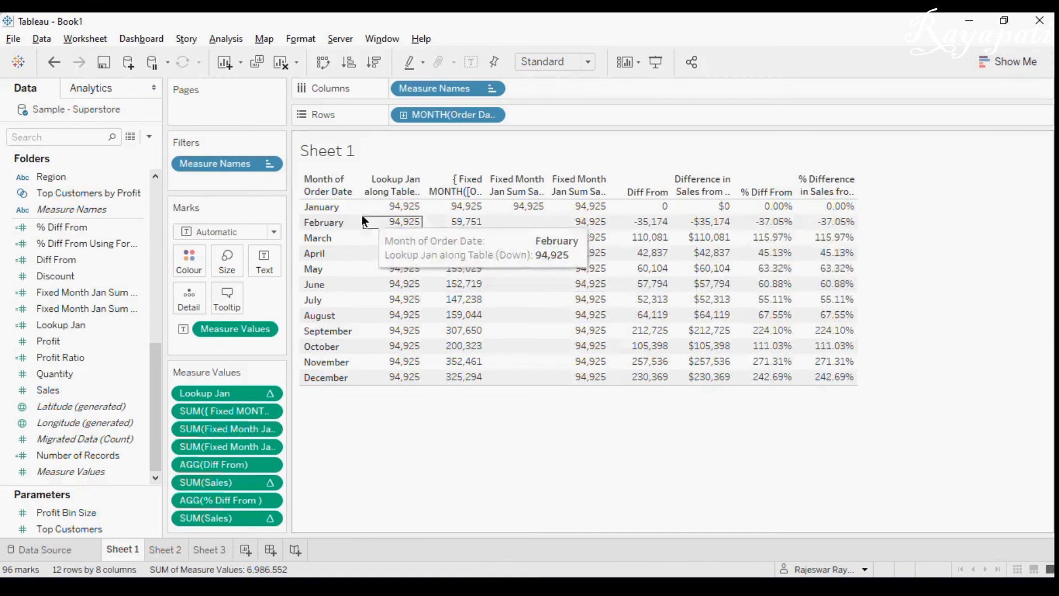
# - Exclude January from the month rows and compare the fixed calculations with the table calculations
pyautogui.rightClick(330, 210)
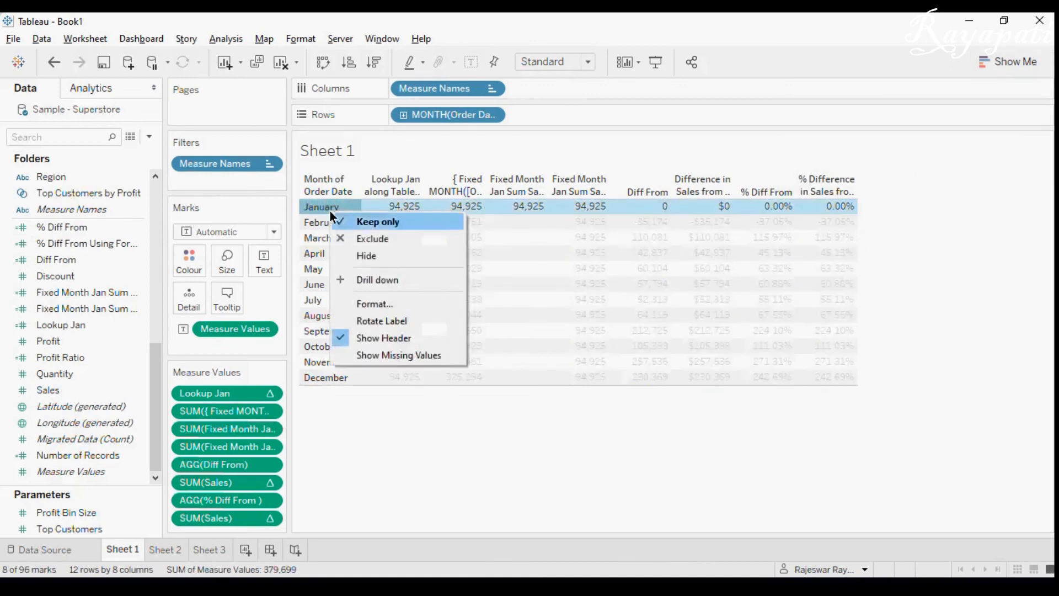
pyautogui.click(359, 240)
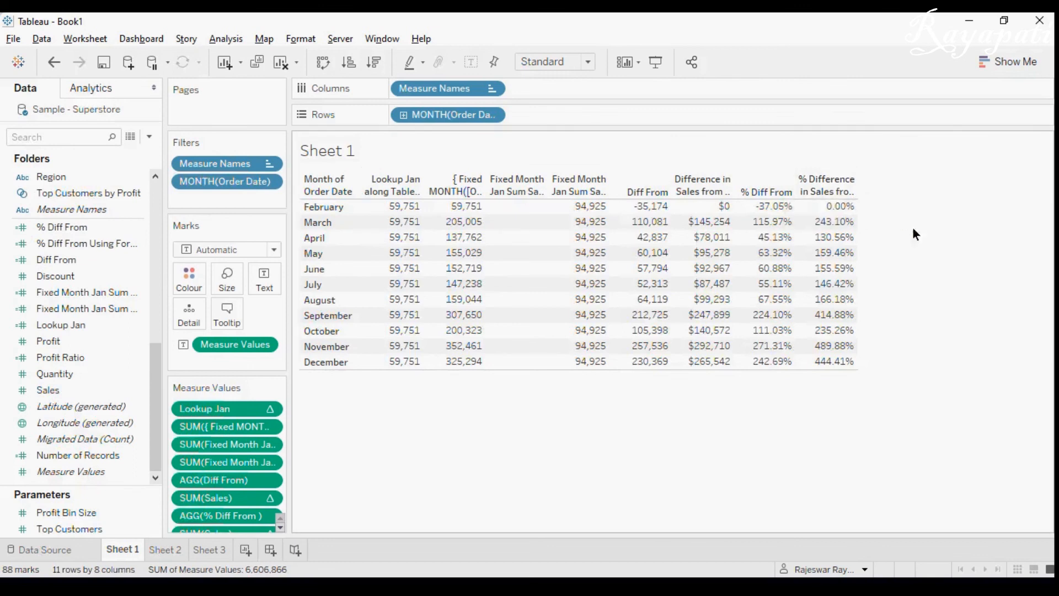
pyautogui.moveTo(779, 223)
pyautogui.click(606, 585)
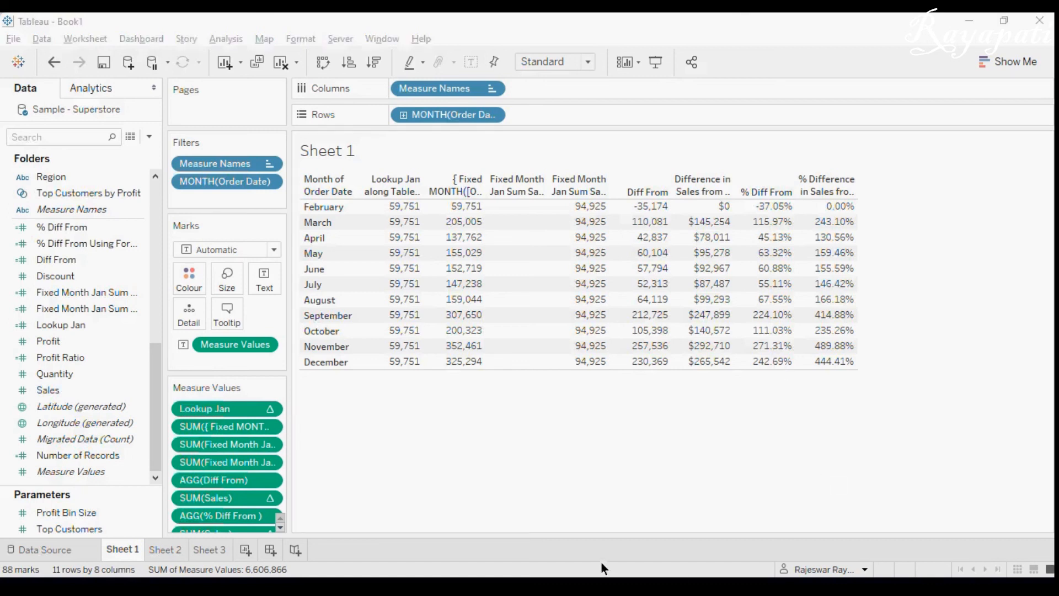